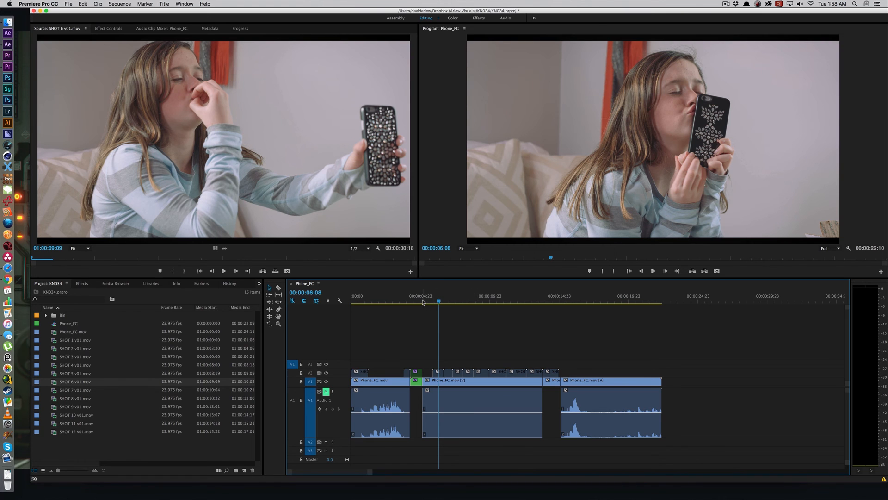
Step: Play the Phone_FC sequence from the start and review the shots at about 6 and 4 seconds
drag(437, 298, 352, 299)
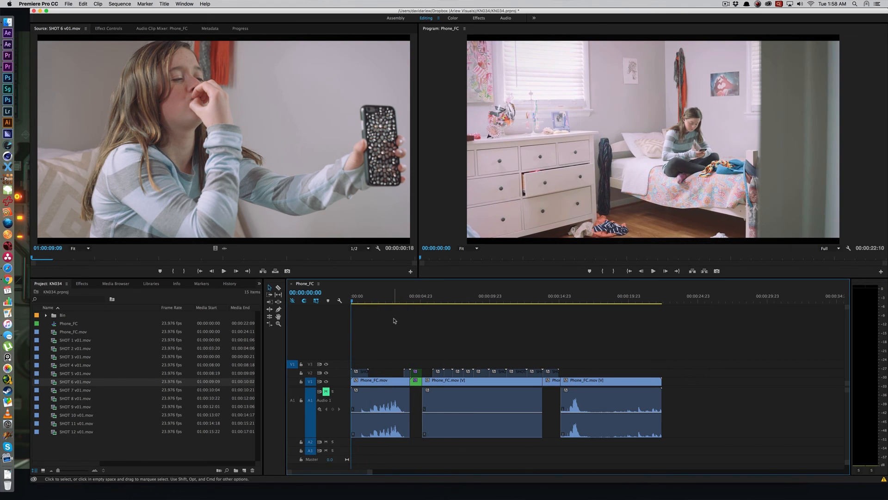
key(space)
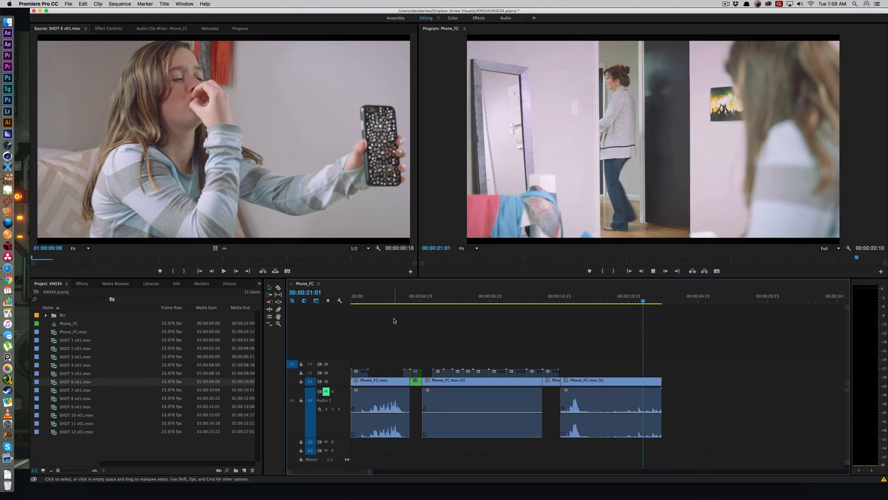
mouse_move(442, 300)
mouse_down()
mouse_move(422, 301)
mouse_move(436, 301)
mouse_up()
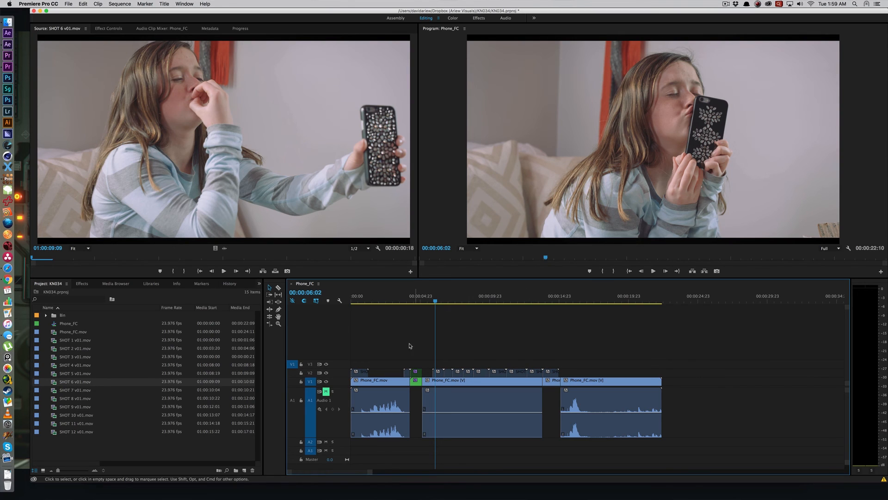
drag(411, 300, 407, 301)
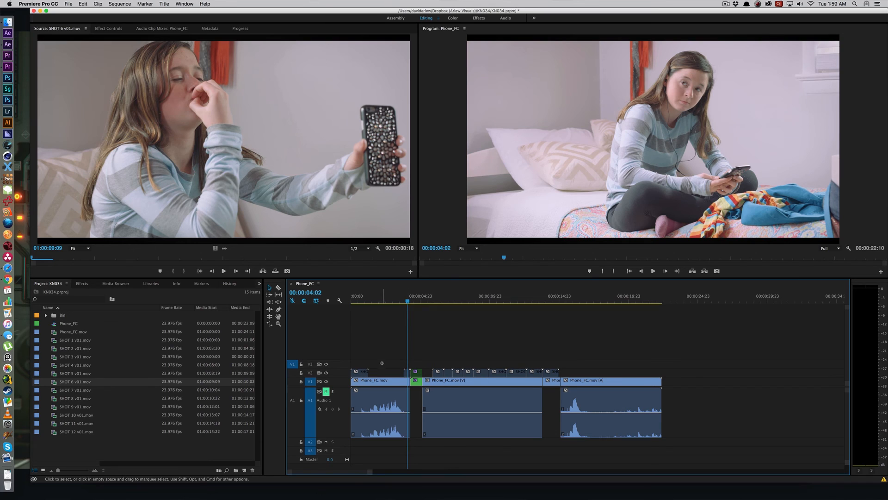
Step: Enable the two V2 clips between about 4 and 5 seconds and preview their frames
click(408, 373)
key(shift+super+e)
click(417, 373)
key(shift+super+e)
drag(441, 301, 408, 301)
click(416, 300)
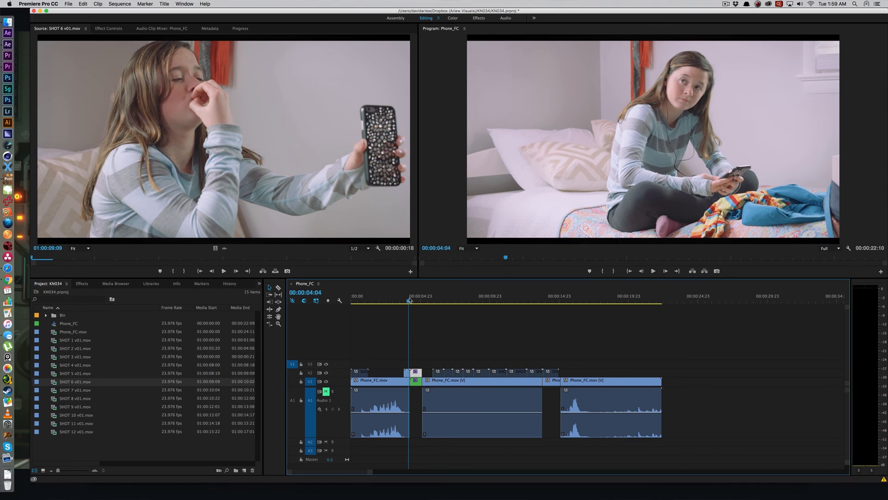
click(408, 374)
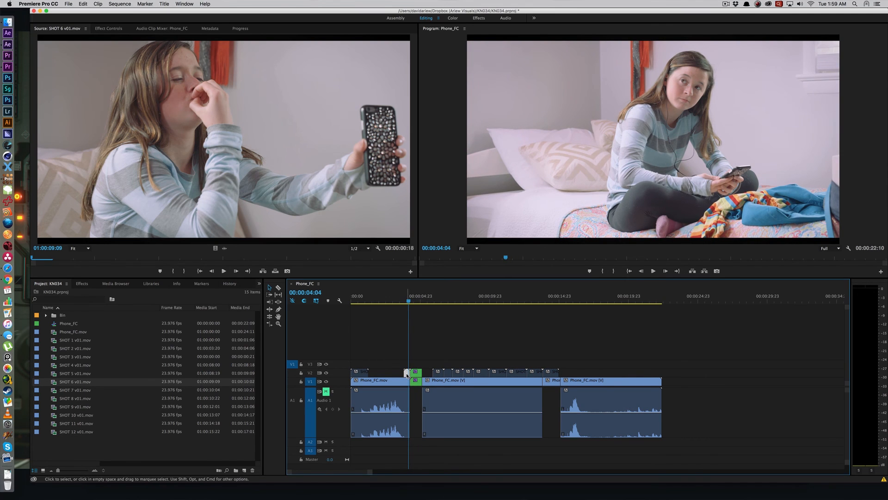
click(420, 301)
click(418, 375)
key(shift+super+e)
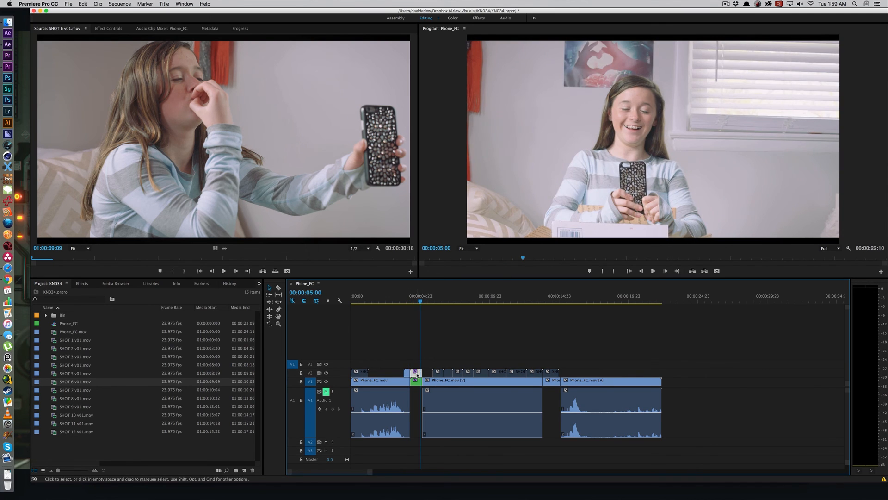
Step: Enable the four V2 clips between about 6 and 9 seconds one at a time, previewing each shot
click(441, 296)
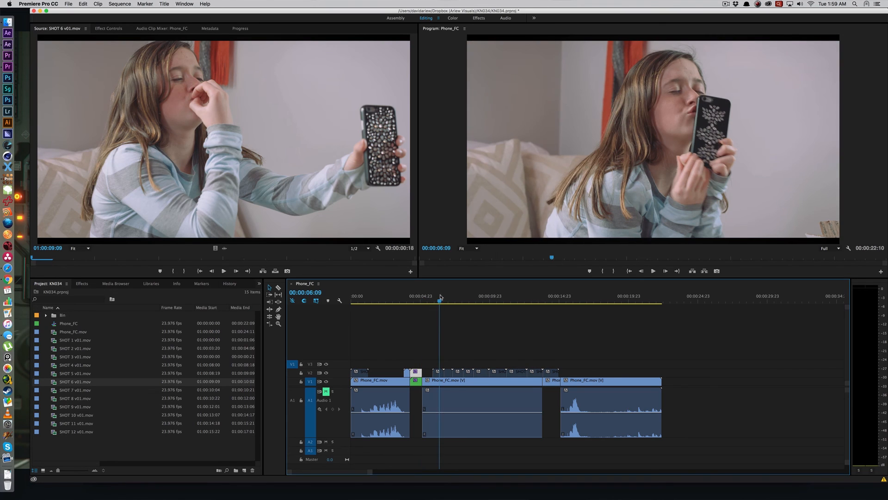
click(438, 373)
click(451, 296)
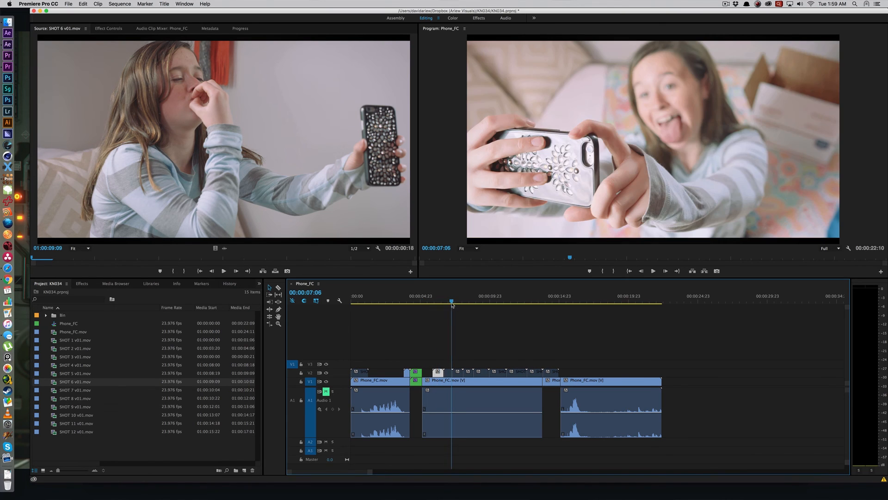
key(Down)
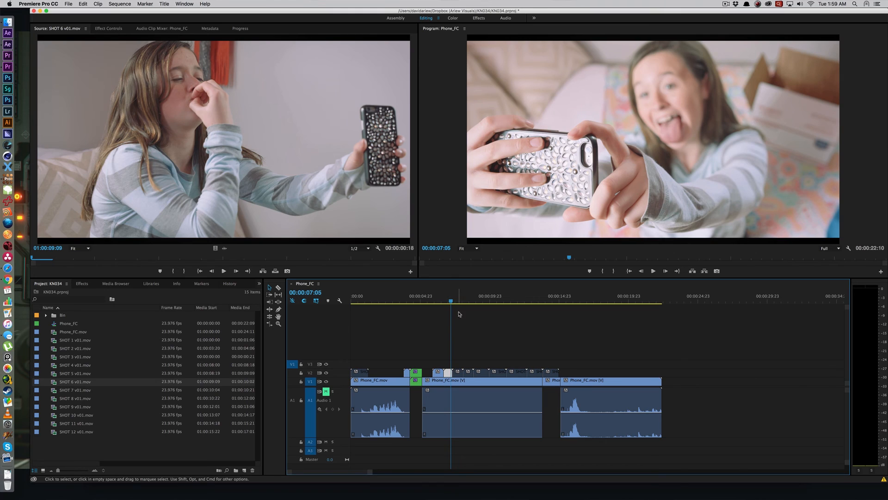
click(457, 373)
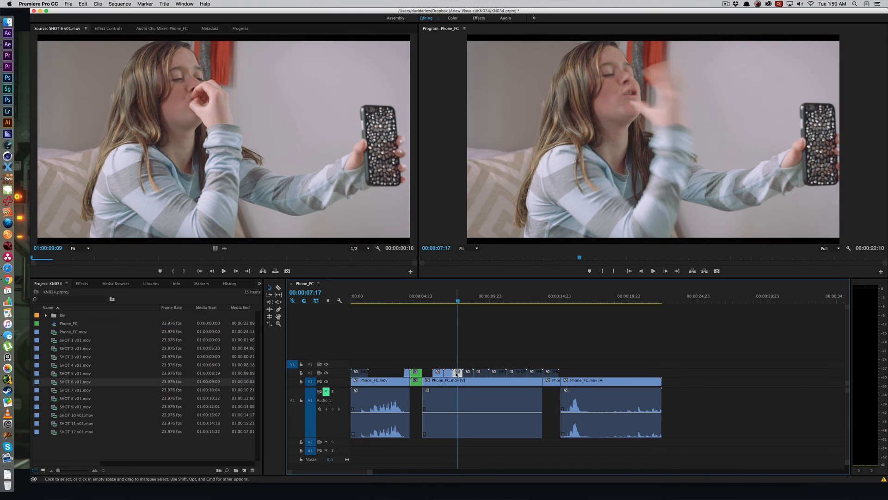
key(Down)
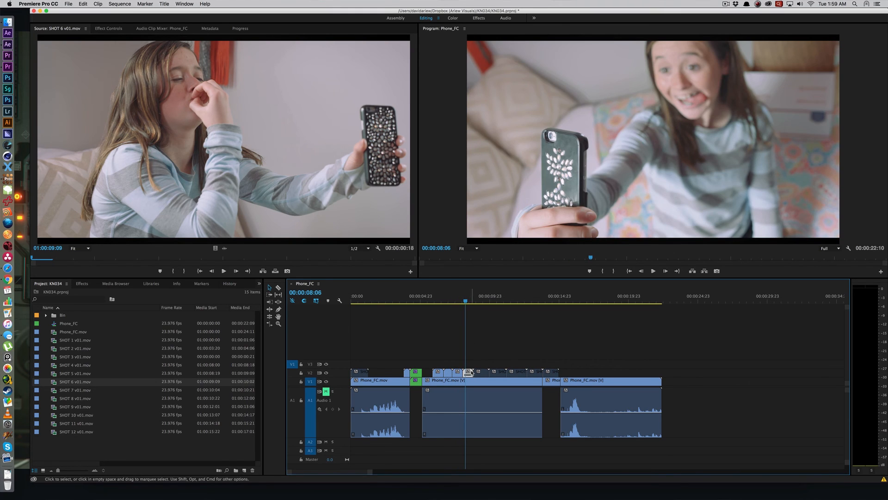
key(Down)
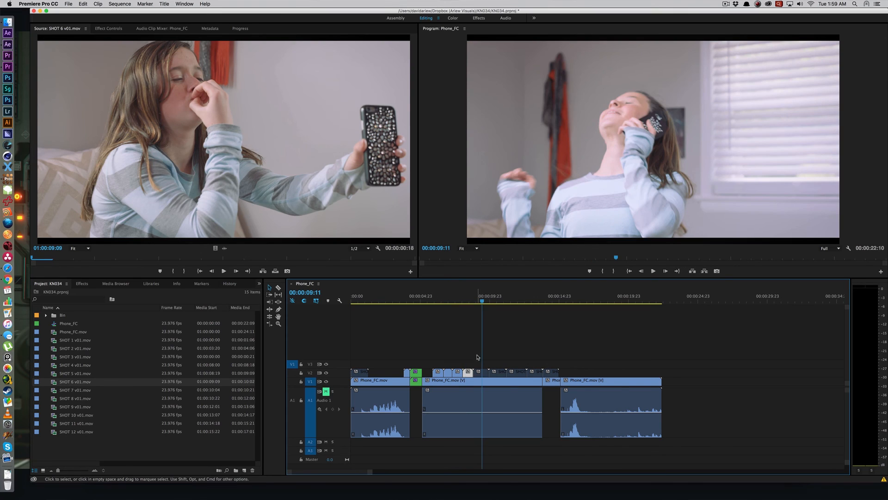
Step: Enable all remaining V2 clips from about 9 seconds onward together with the one at the sequence start
drag(478, 357, 556, 372)
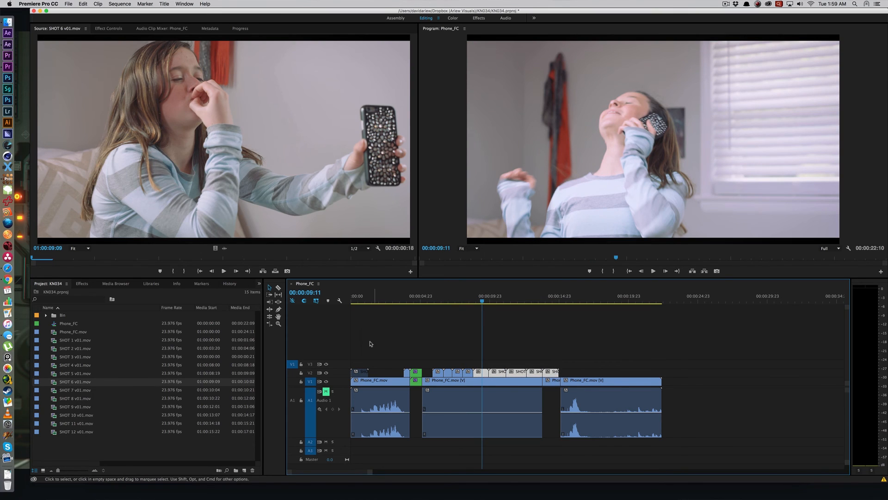
drag(363, 337, 353, 370)
key(shift+super+e)
Step: Play the sequence from the beginning and review the final V2 shots between about 12 and 15 seconds
click(356, 305)
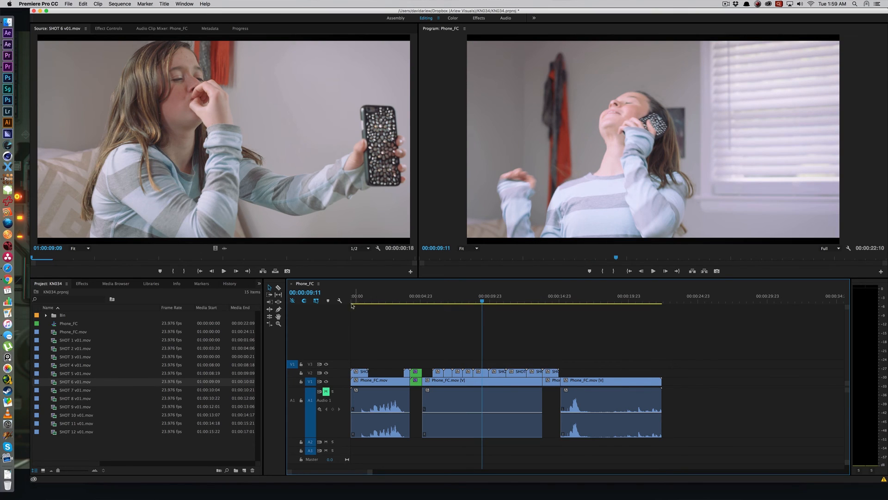
click(352, 304)
key(space)
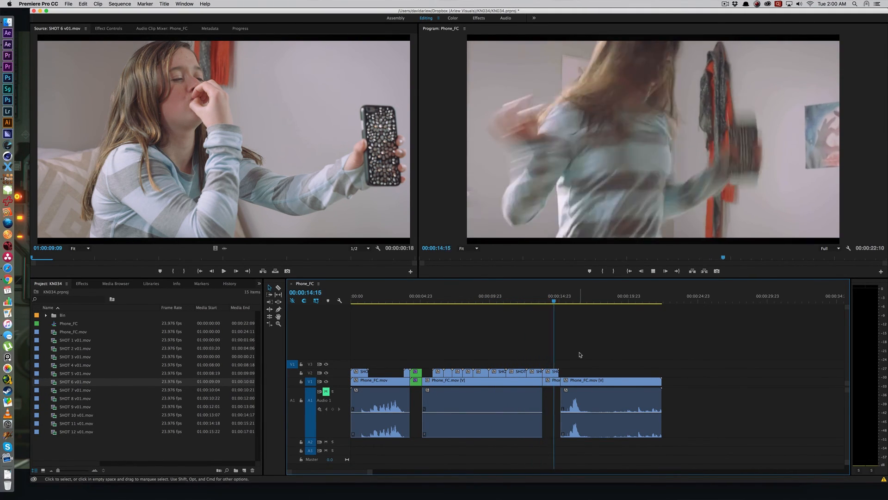
key(space)
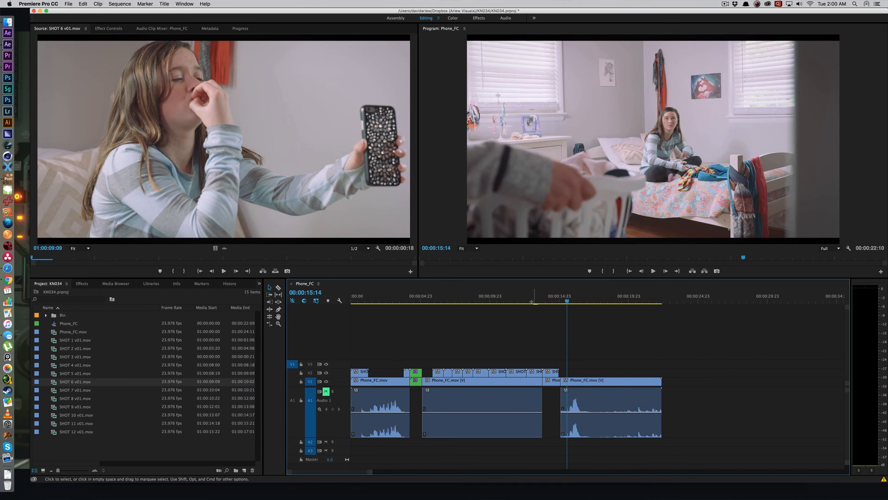
drag(531, 302, 528, 302)
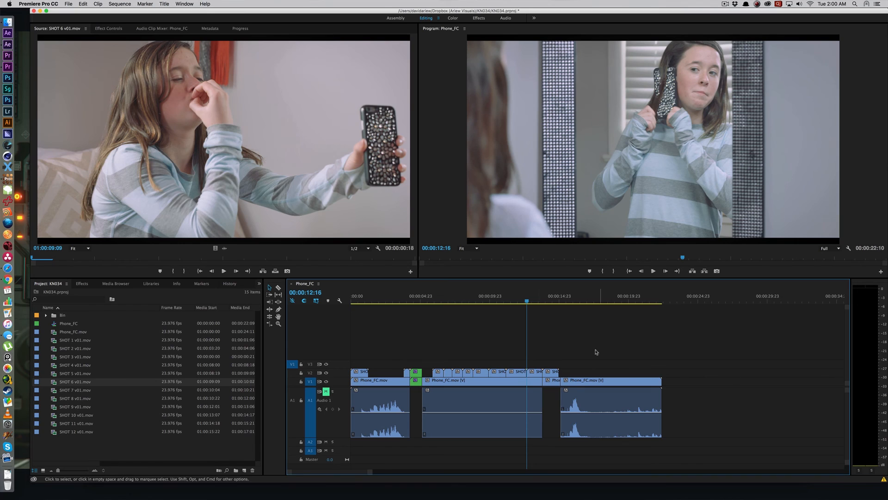
click(533, 375)
key(space)
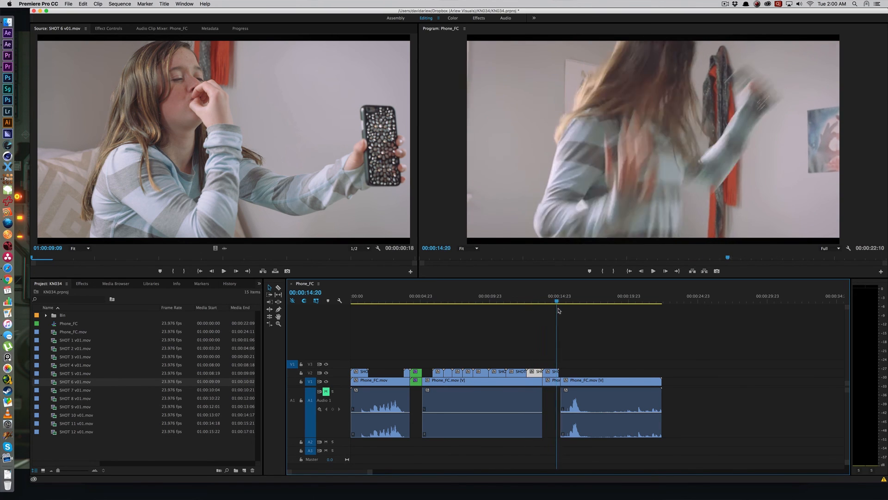
drag(562, 309, 554, 311)
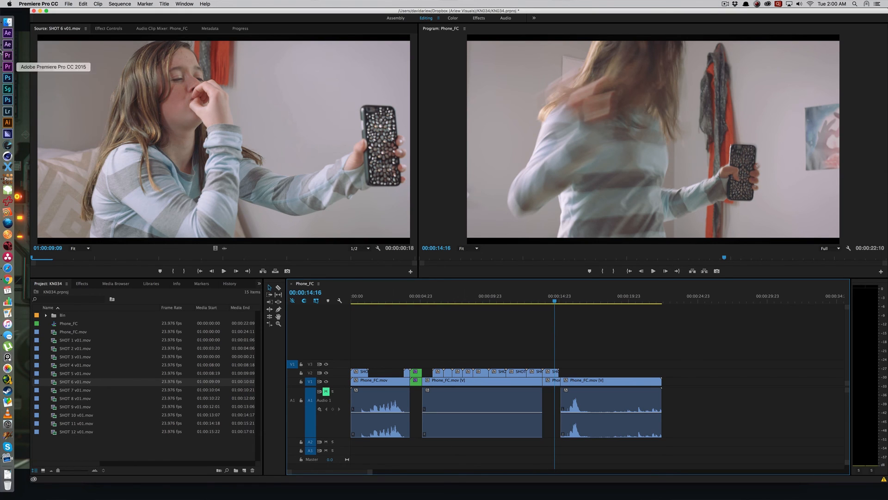
Step: Switch to Finder and preview SHOT 3.mov in the SHOTS folder
click(7, 22)
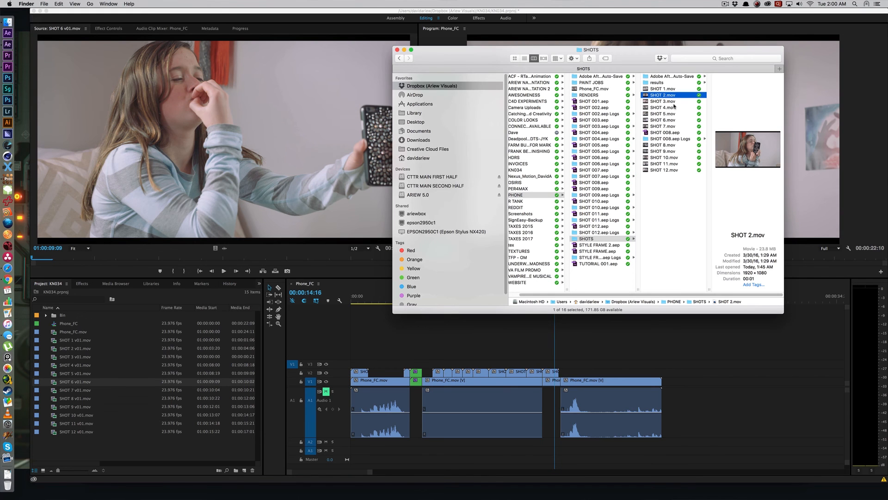
click(676, 102)
key(space)
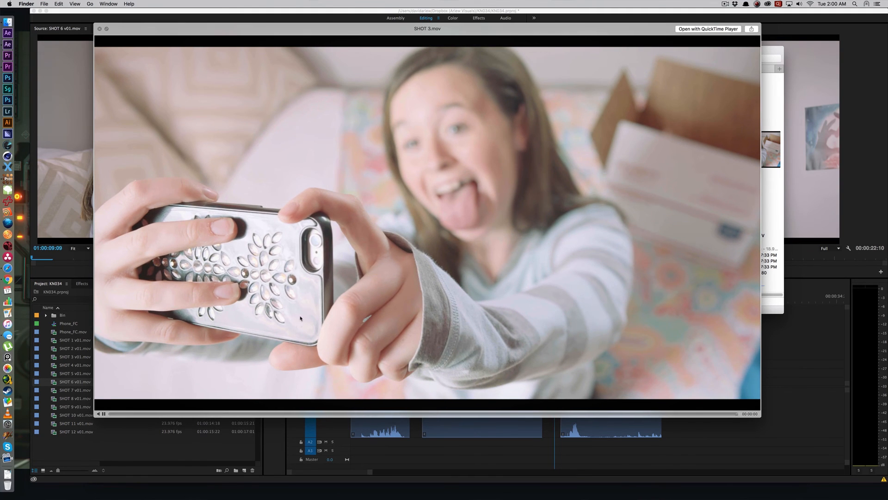
key(space)
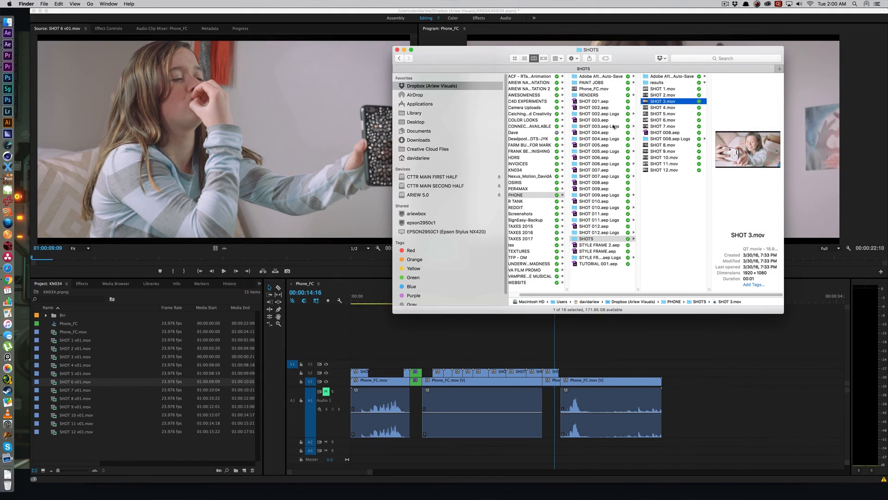
Step: Open SHOT 3.mov in mocha Pro and create a project named SHOT 3 covering frames 0 to 14
click(668, 96)
click(672, 108)
click(685, 102)
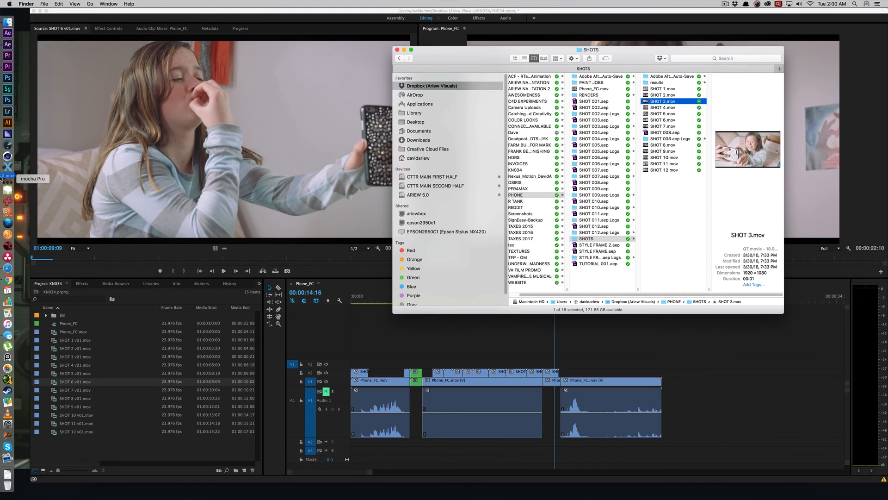
click(8, 176)
click(488, 60)
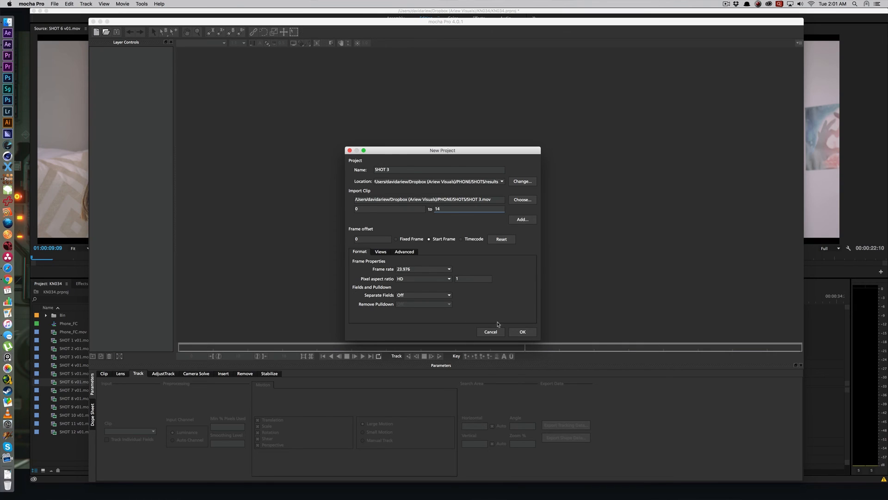
click(519, 332)
click(460, 253)
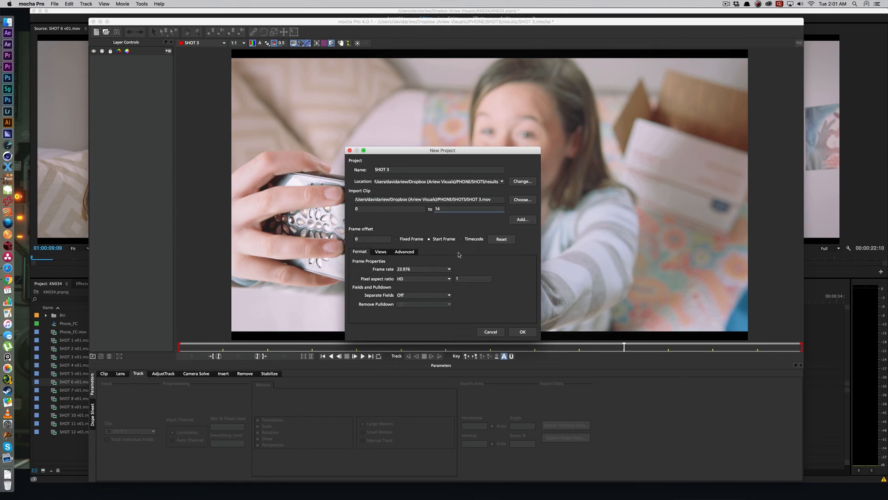
Step: Draw a closed X-Spline around the visible phone back, excluding the fingers and camera cutout, and adjust its points to fit
click(210, 32)
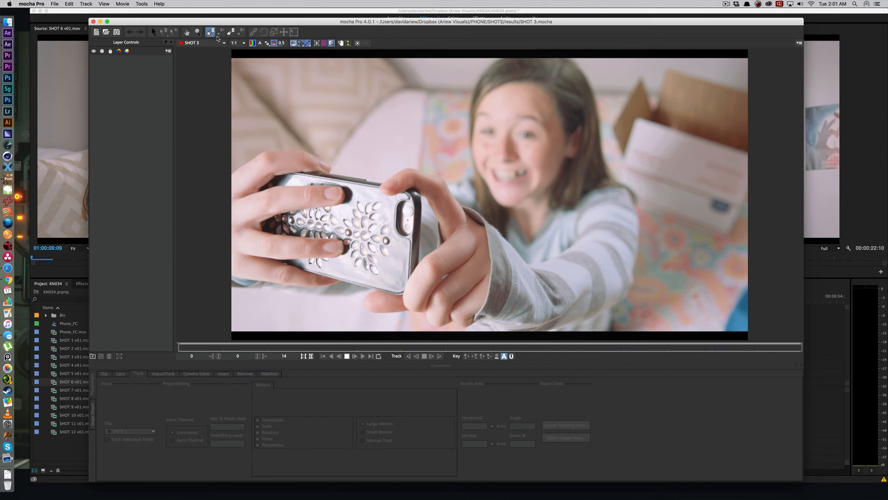
click(273, 226)
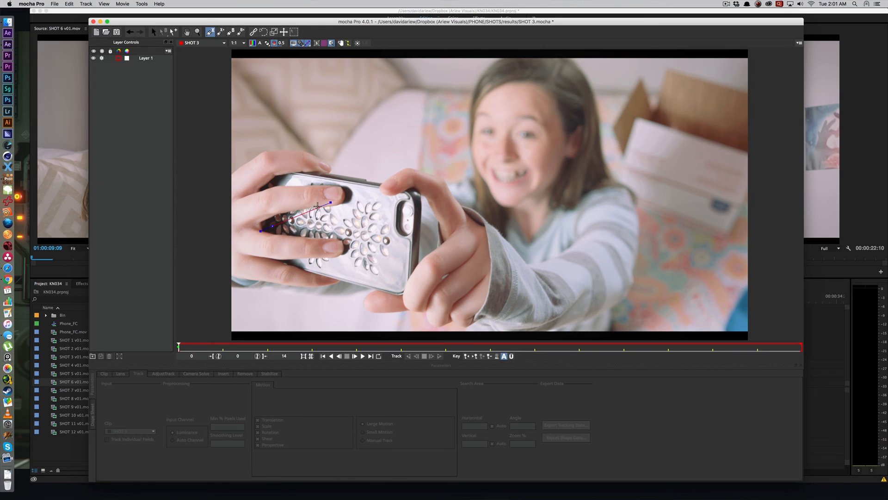
click(319, 208)
click(358, 207)
click(355, 191)
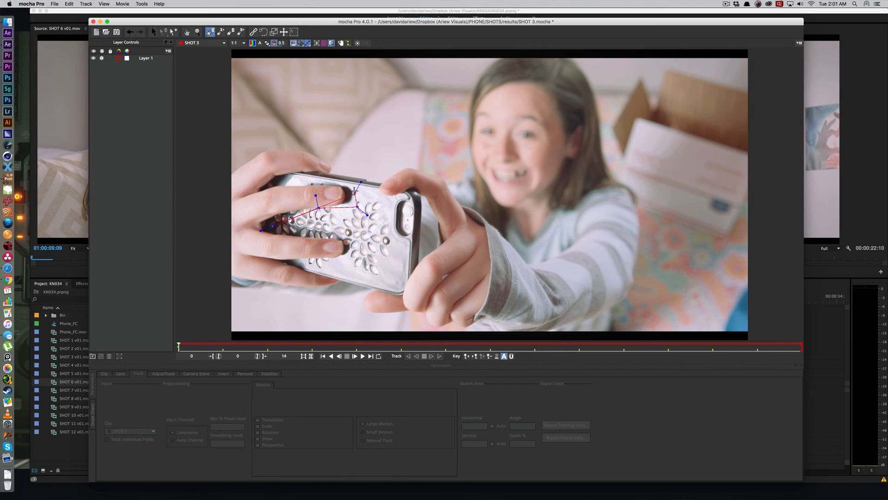
click(399, 195)
click(394, 220)
click(413, 243)
click(406, 275)
click(377, 284)
click(301, 270)
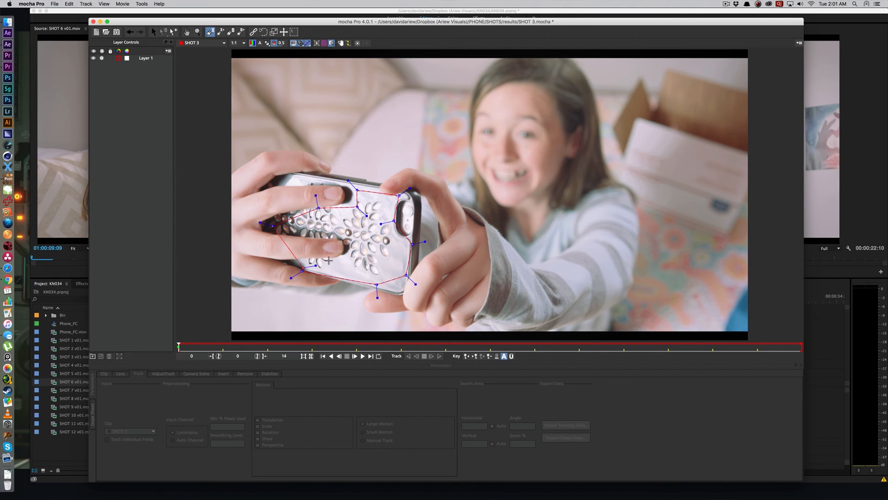
click(350, 254)
click(350, 239)
click(330, 235)
right_click(330, 236)
drag(329, 209, 329, 225)
drag(394, 221, 392, 231)
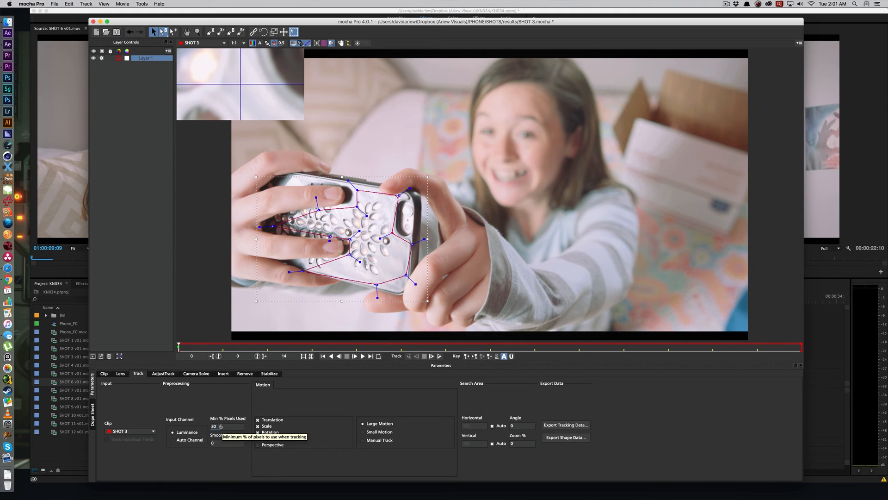
Step: Set the minimum percentage of pixels used for tracking Layer 1 to 93
drag(219, 427, 207, 421)
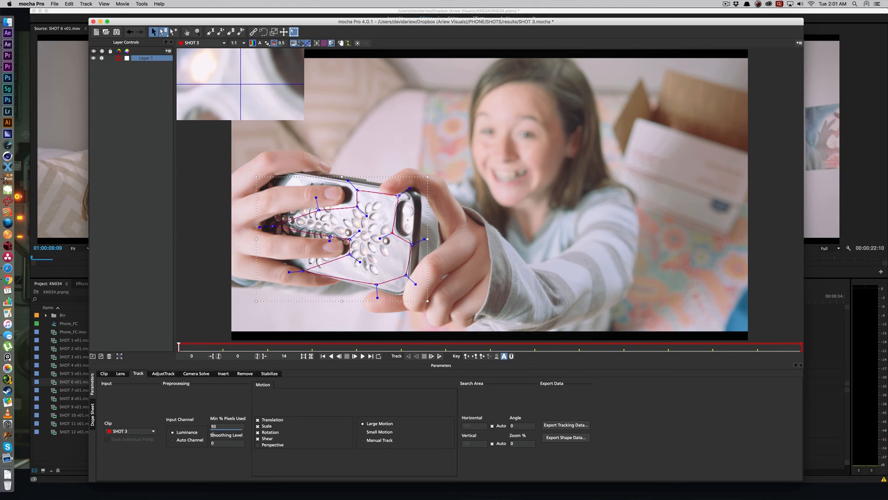
drag(213, 434, 215, 436)
Step: Compare the first frames and play the clip from frame 0 to examine the phone's motion
click(227, 348)
click(228, 347)
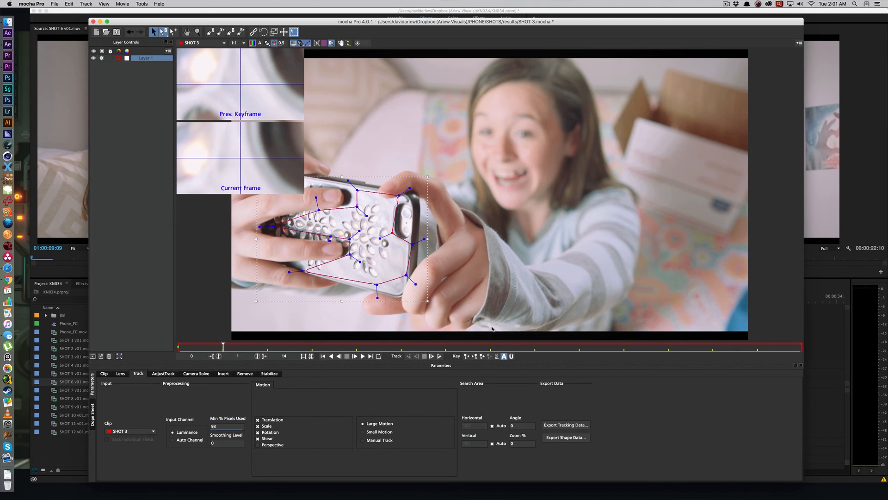
click(182, 348)
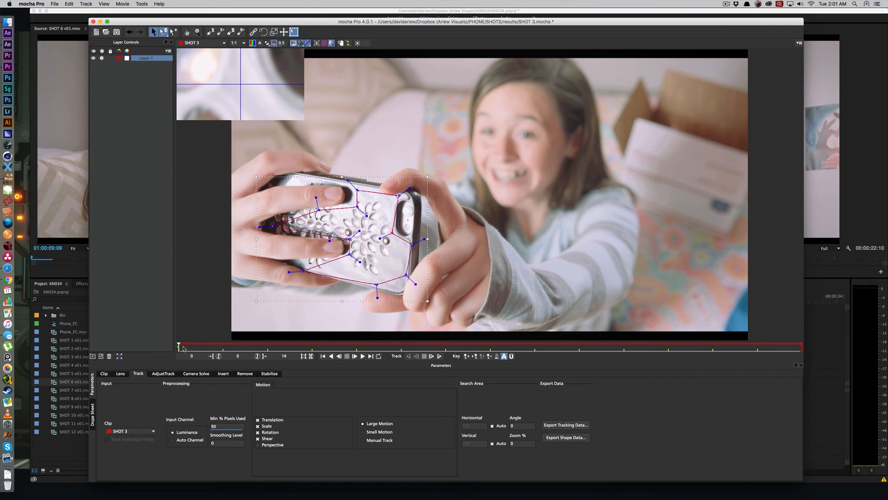
key(space)
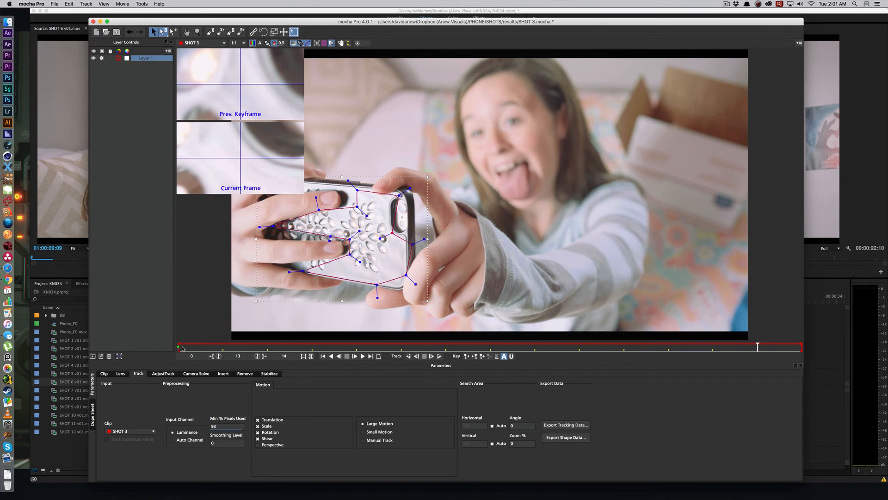
Step: Enable Perspective motion and track Layer 1 forward from frame 0 to frame 14, playing back the result
click(185, 348)
click(267, 438)
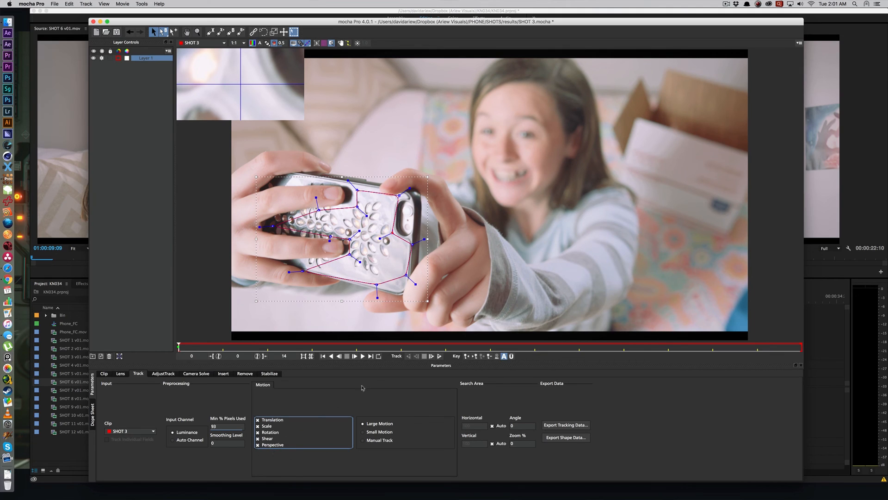
click(439, 356)
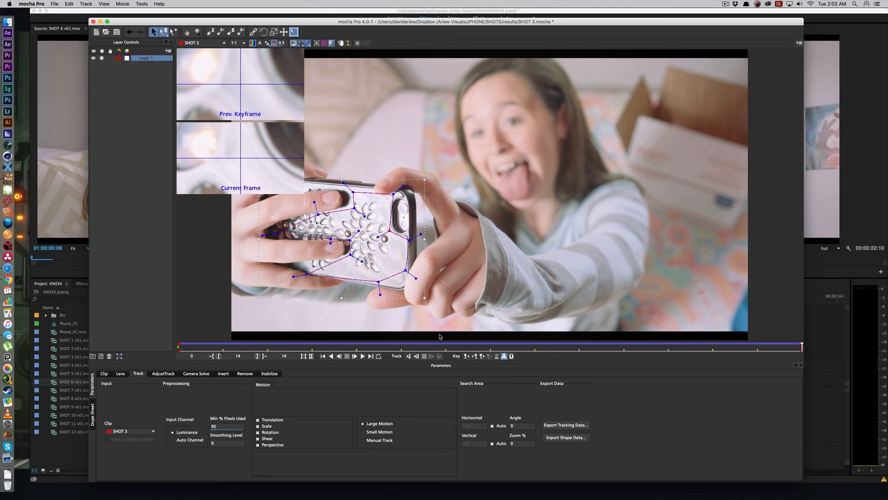
key(space)
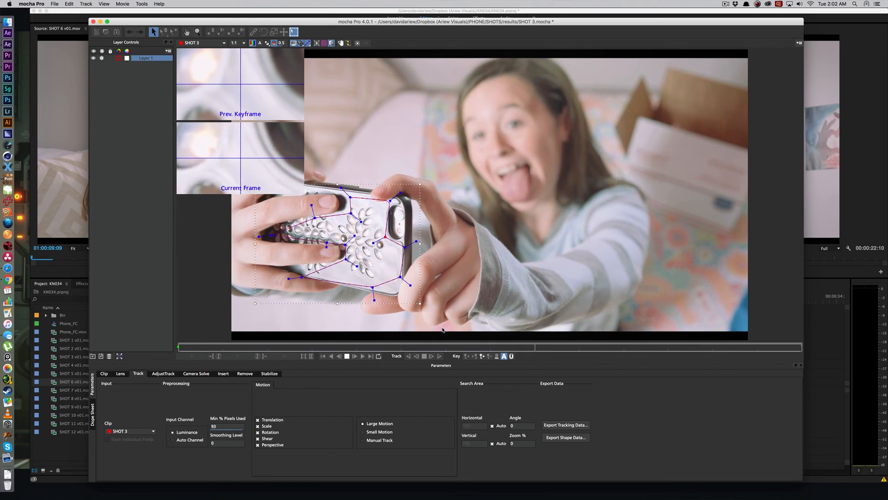
key(space)
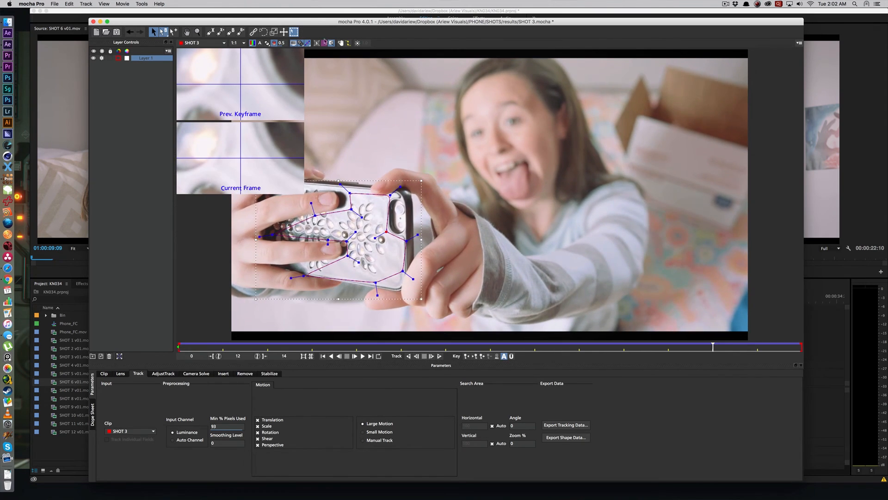
Step: Show the planar surface at frame 12 and place its four corners roughly around the phone's outline
click(317, 43)
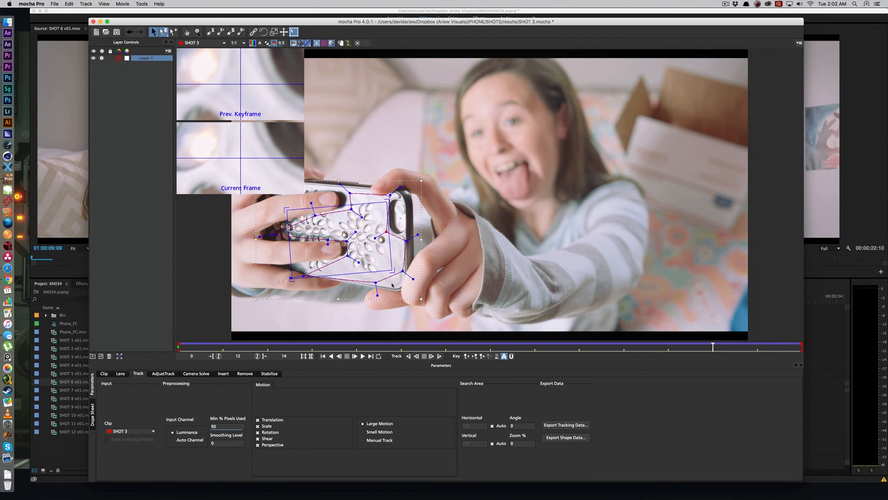
drag(392, 269, 401, 292)
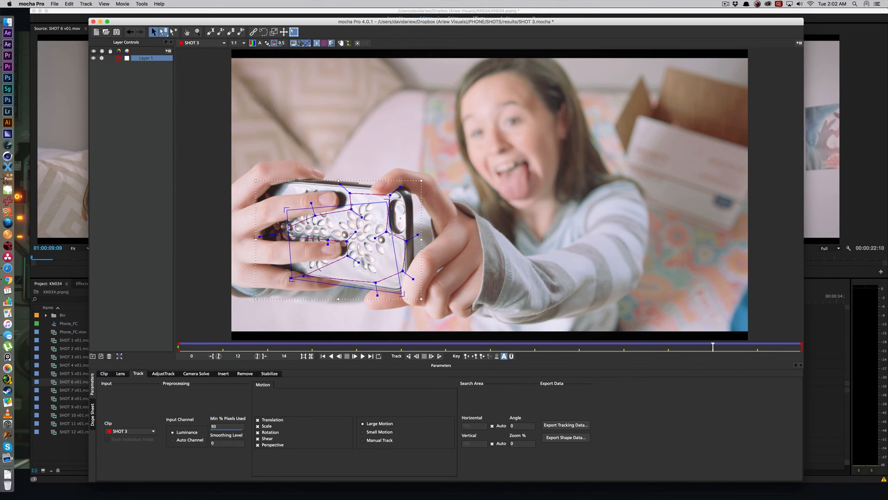
drag(388, 203, 408, 187)
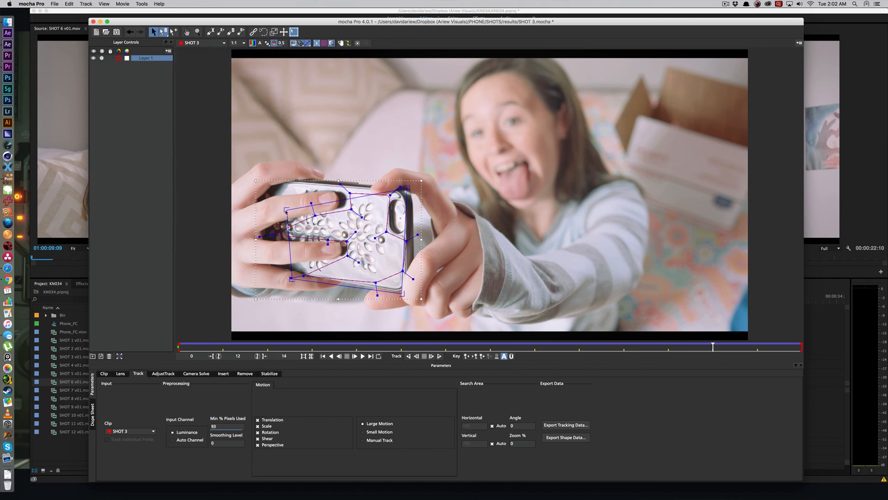
drag(287, 209, 267, 177)
drag(293, 284, 244, 275)
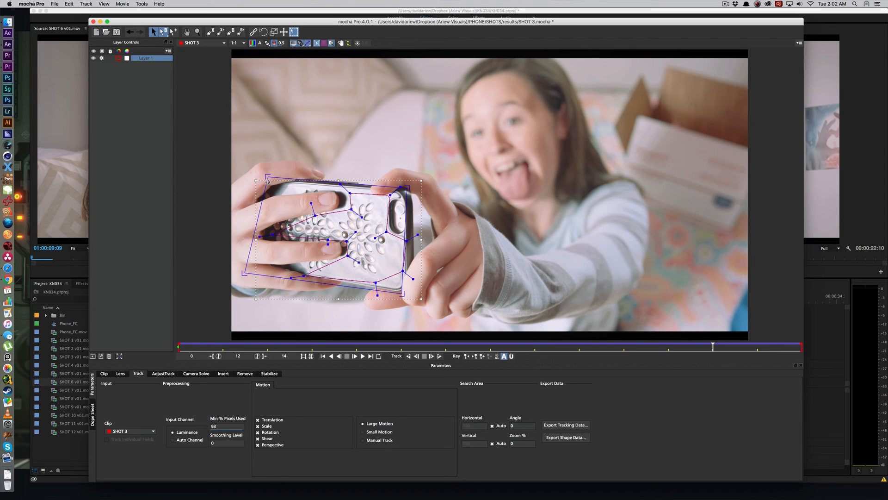
Step: Refine the surface corners to enclose the whole phone in line with its edges, and play the clip to check them
drag(267, 177, 250, 174)
drag(408, 185, 409, 182)
drag(402, 292, 404, 300)
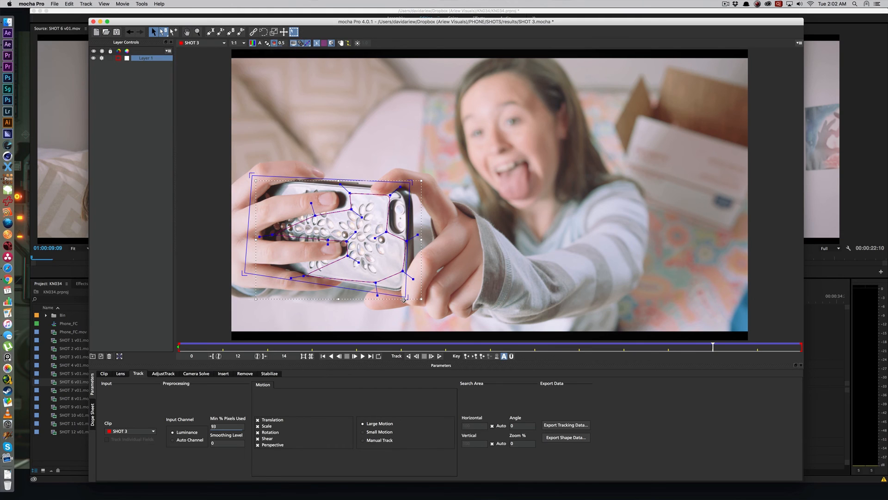
drag(244, 273, 249, 274)
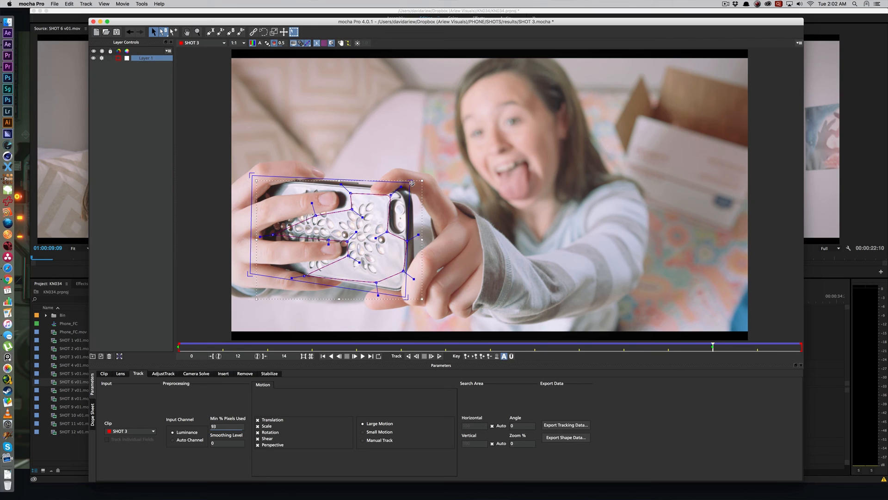
drag(410, 182, 410, 184)
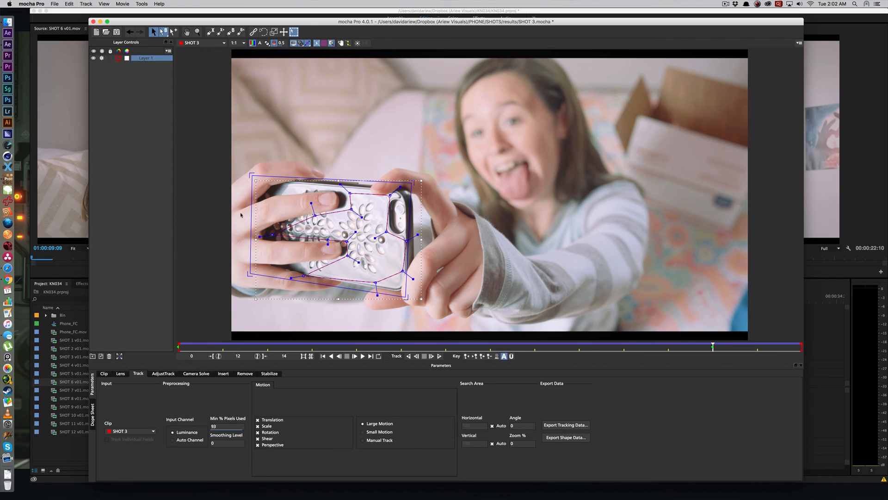
drag(406, 293, 410, 294)
drag(411, 183, 413, 183)
key(space)
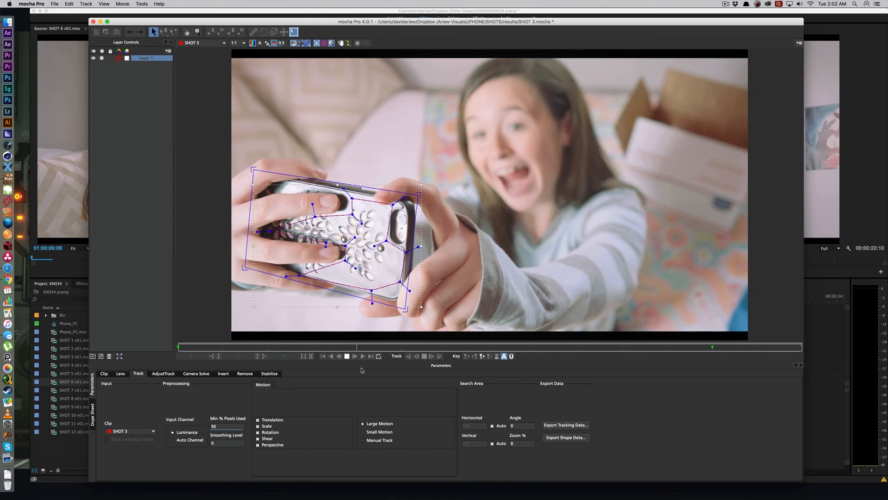
key(space)
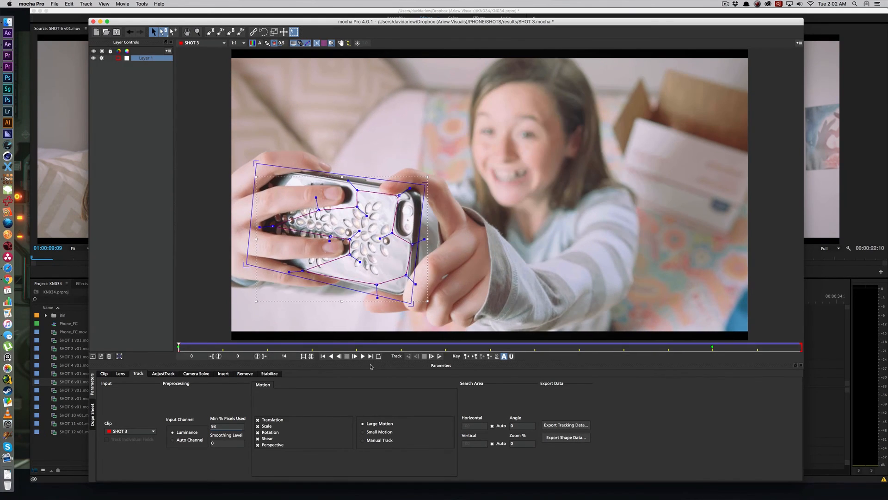
Step: Copy the tracking data to the clipboard as After Effects Corner Pin (corner pin only, supports RG Warp and mochaImport)
click(583, 426)
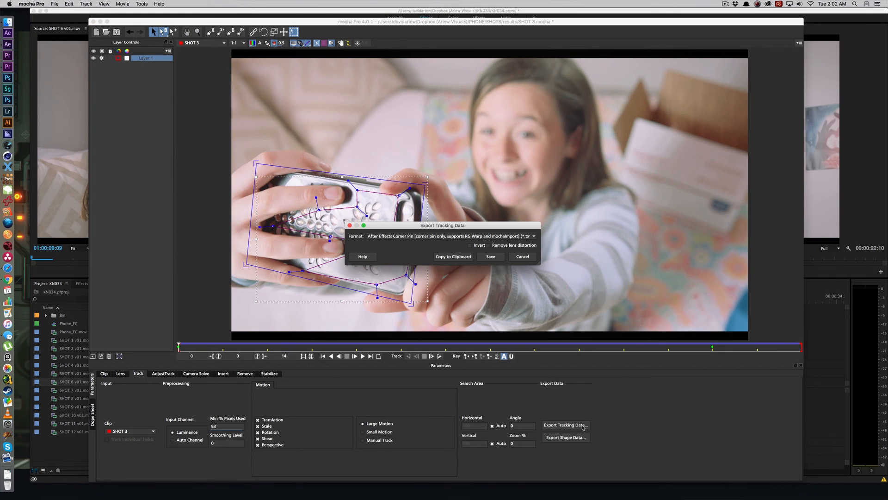
click(381, 237)
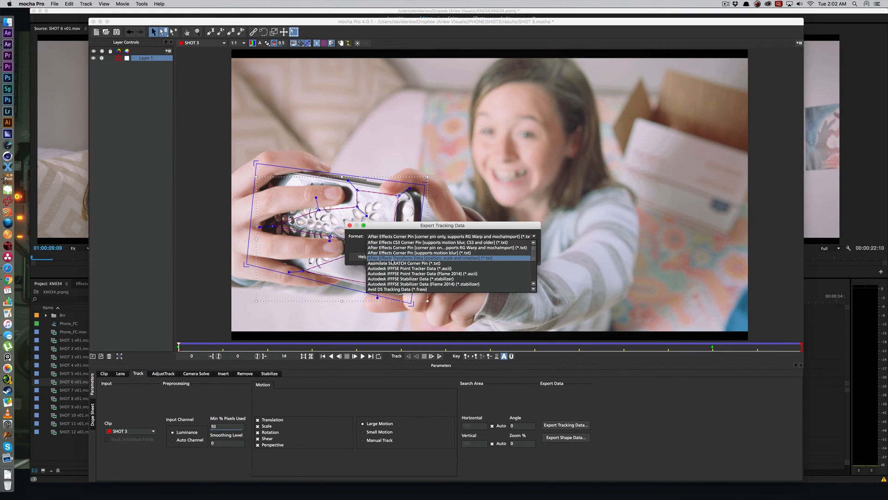
click(396, 258)
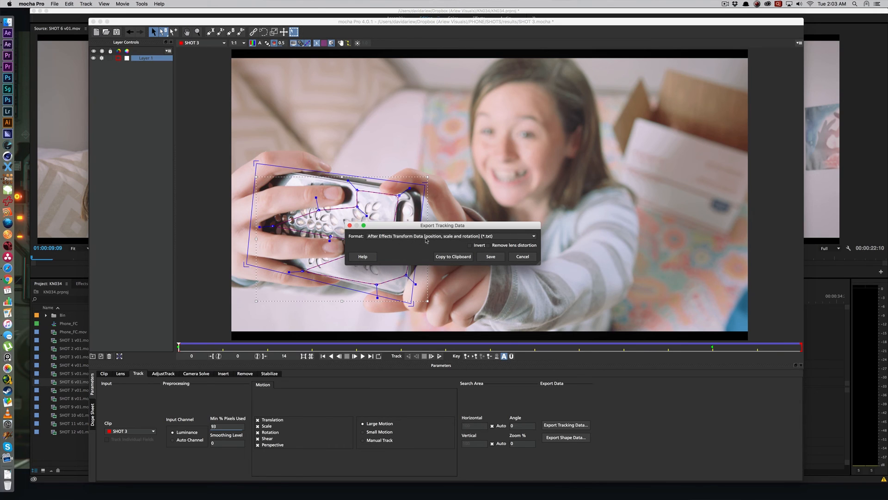
click(400, 238)
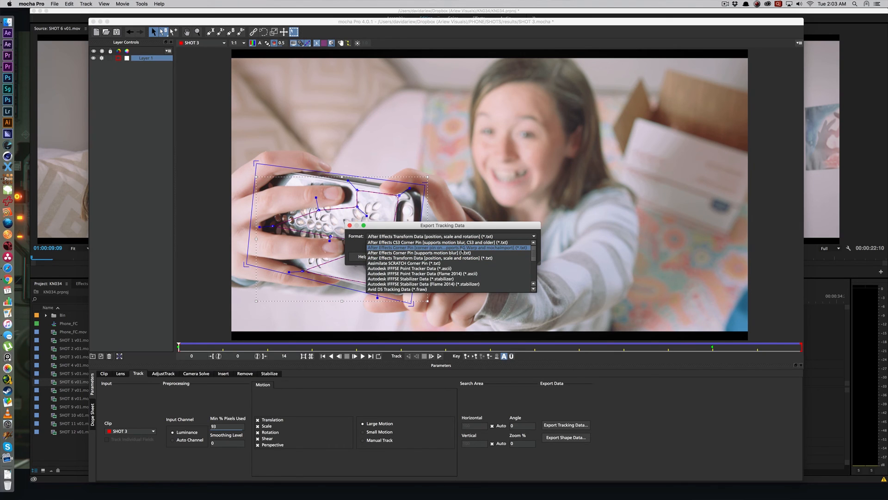
click(494, 248)
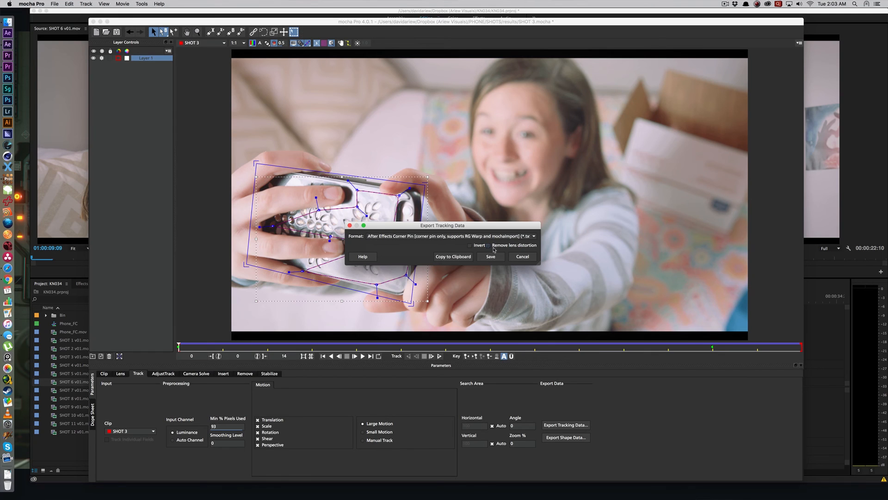
click(453, 257)
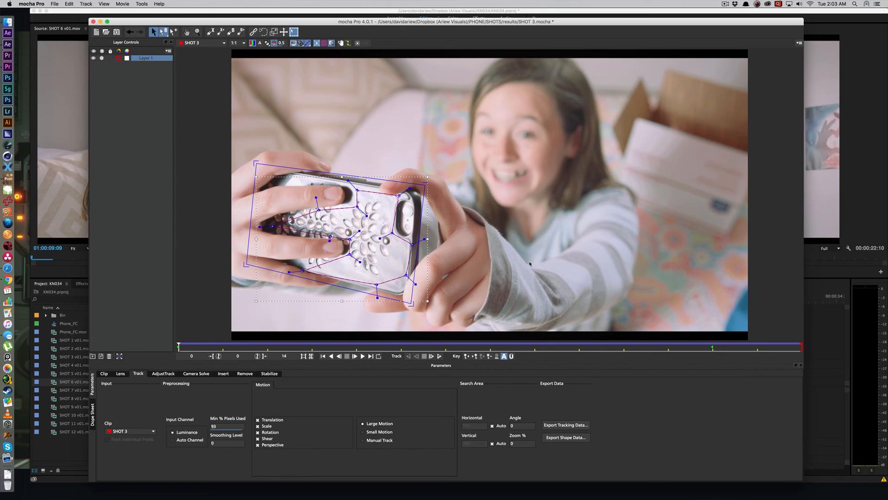
Step: Switch to After Effects and import SHOT 3.mov from the SHOTS folder as footage, previewing clips to find it
click(8, 44)
click(95, 206)
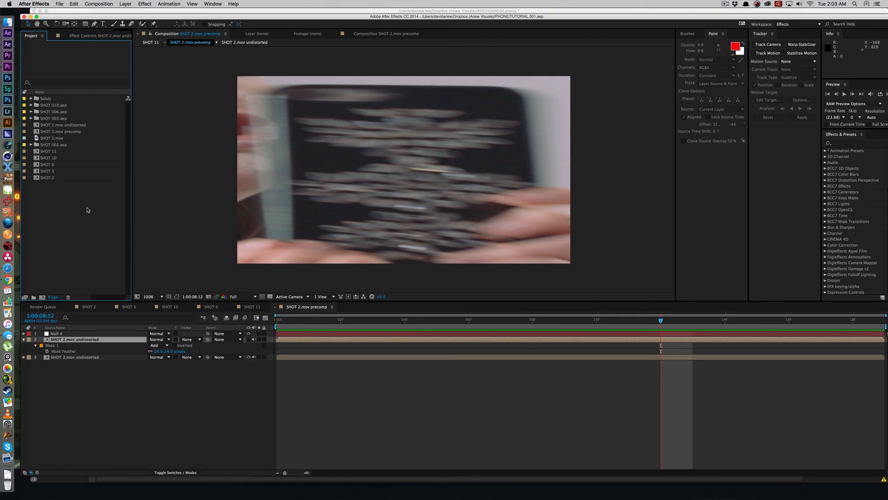
double_click(91, 211)
click(515, 138)
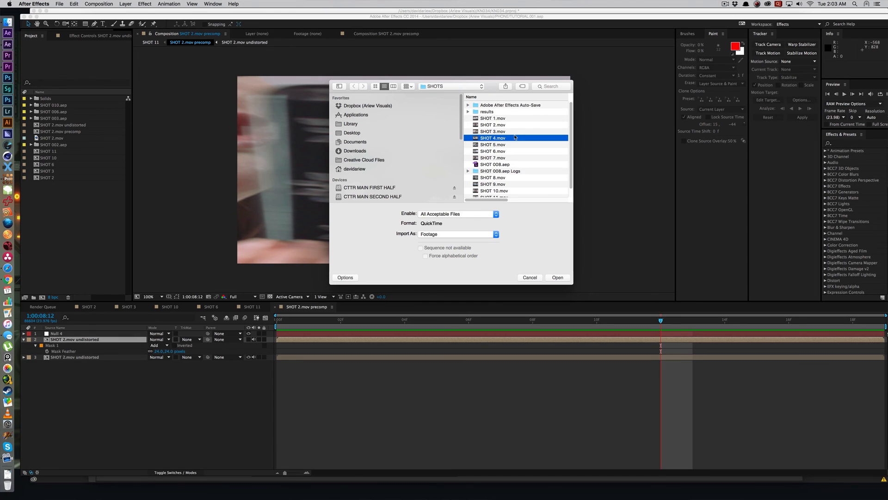
key(Down)
key(space)
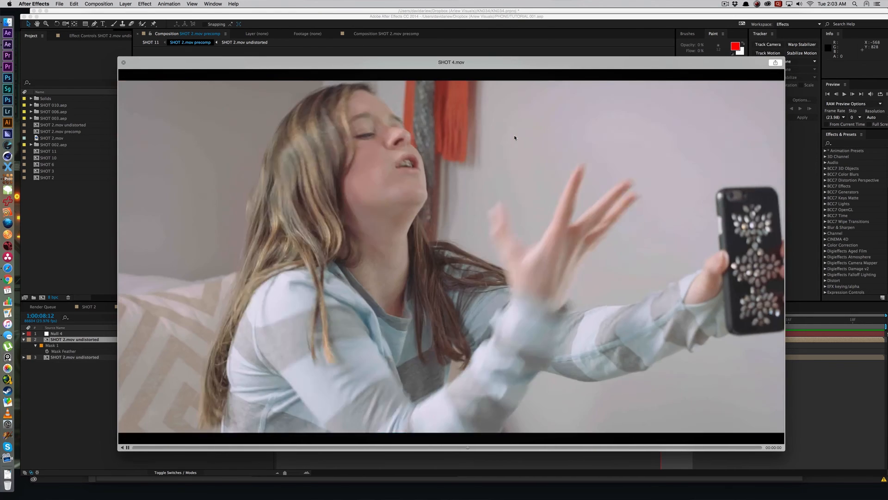
key(Up)
key(Up)
key(space)
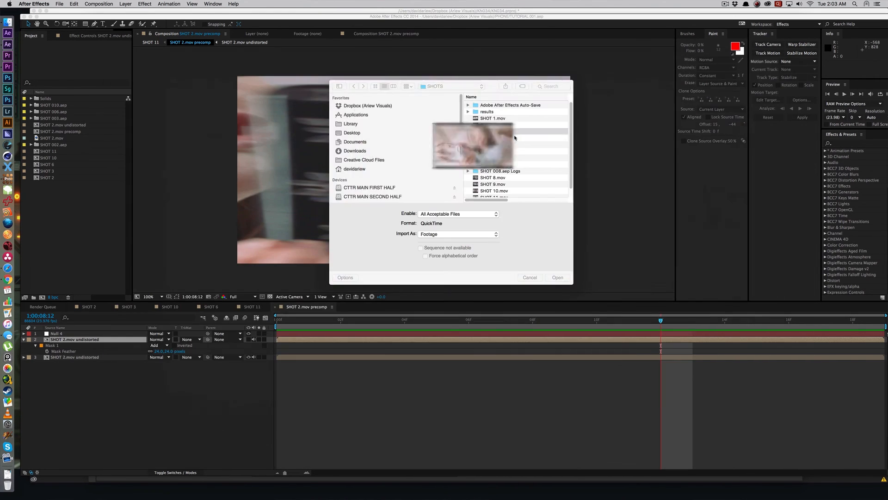
double_click(516, 132)
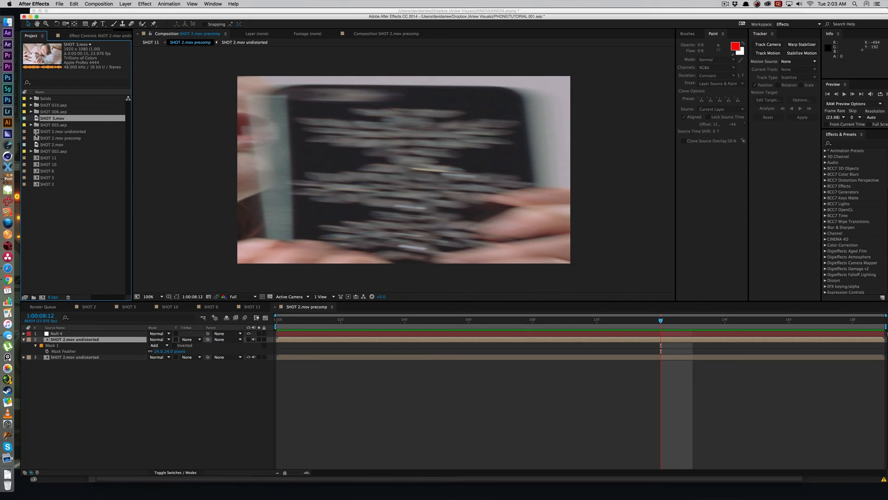
Step: Create a new composition from SHOT 3.mov and duplicate its footage layer
drag(52, 282, 43, 297)
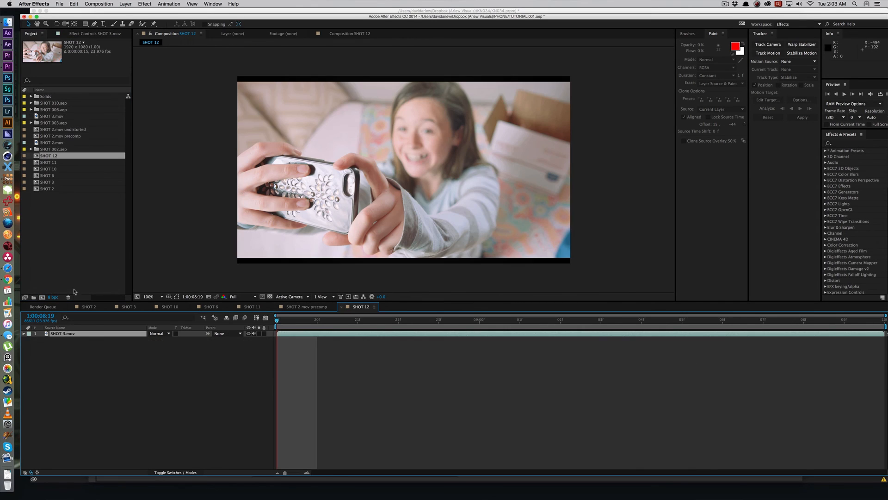
click(357, 384)
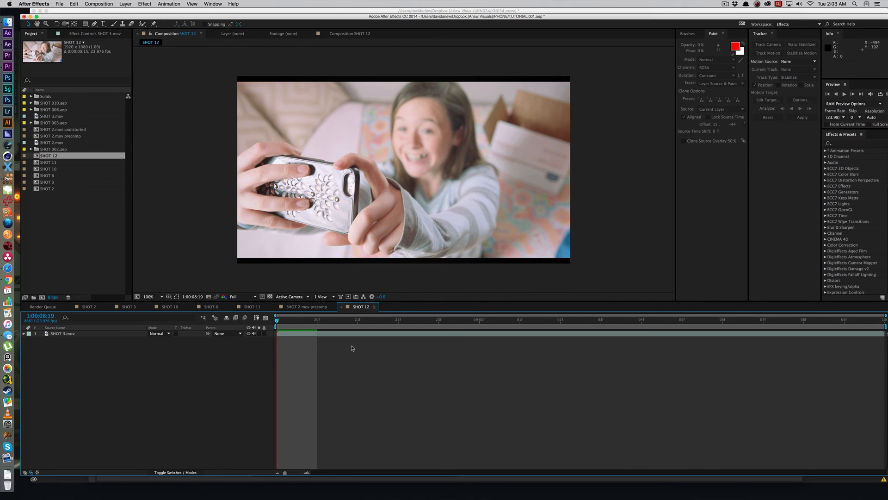
click(318, 333)
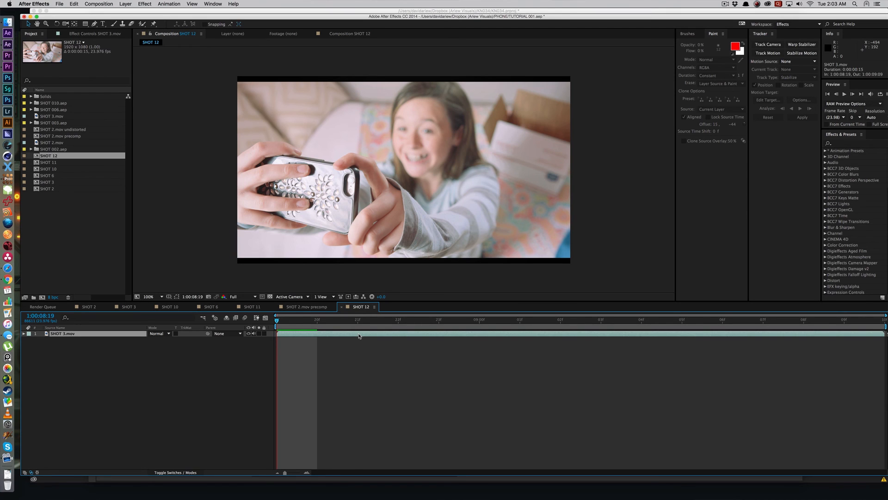
key(super+d)
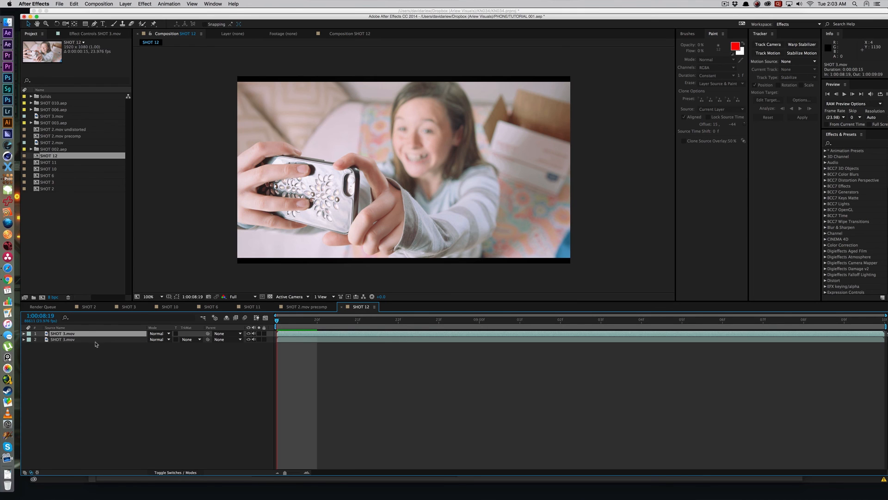
Step: Load the copied tracking data from the clipboard into MochaImport+ for SHOT 3.mov, with Stabilized Precomp as the mode
click(204, 2)
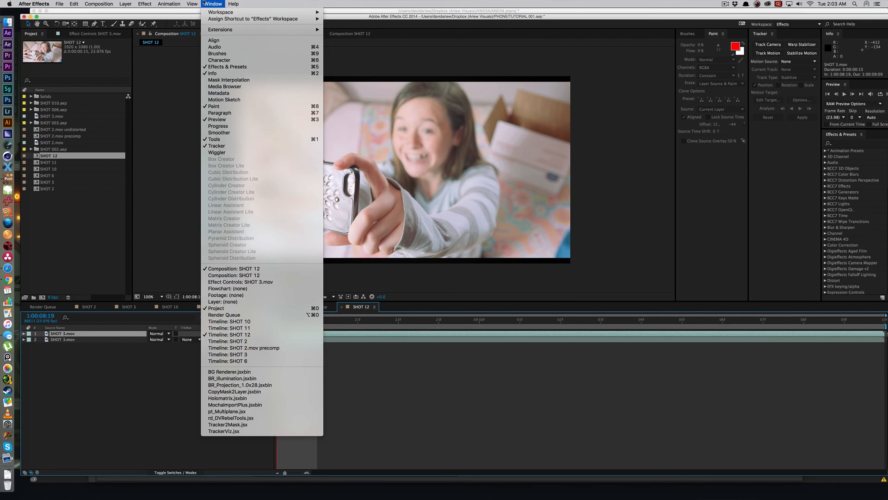
click(219, 3)
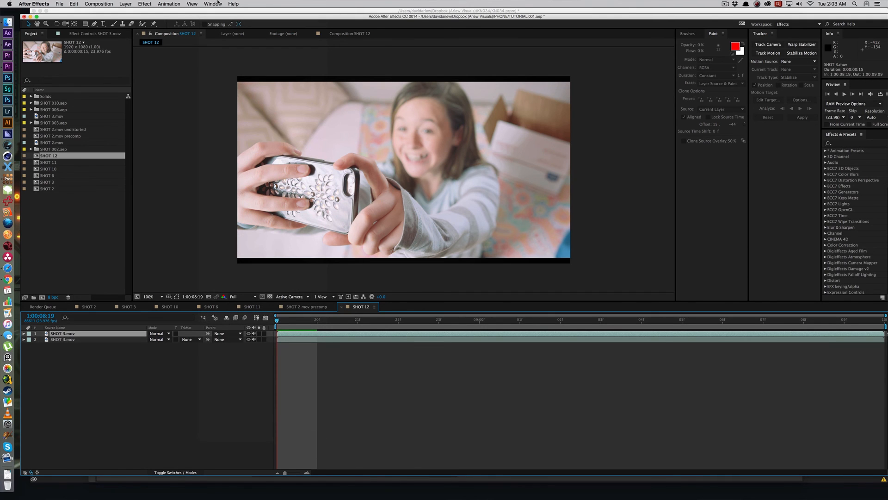
click(219, 2)
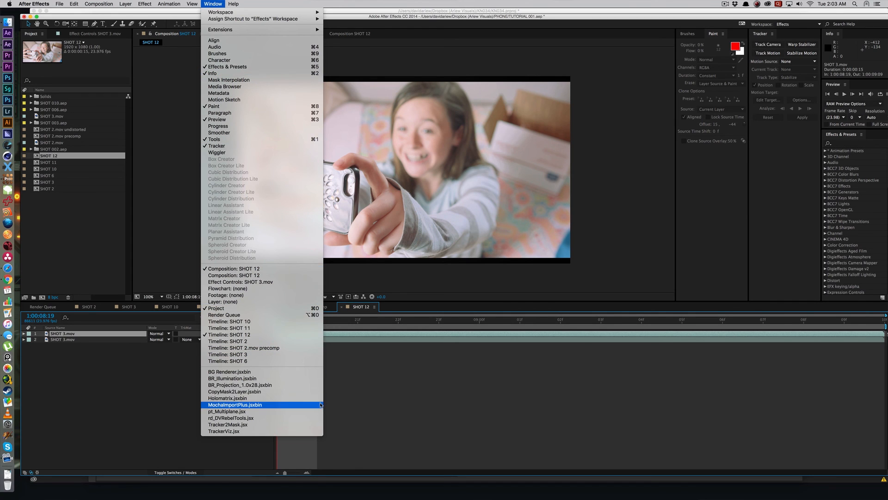
click(233, 405)
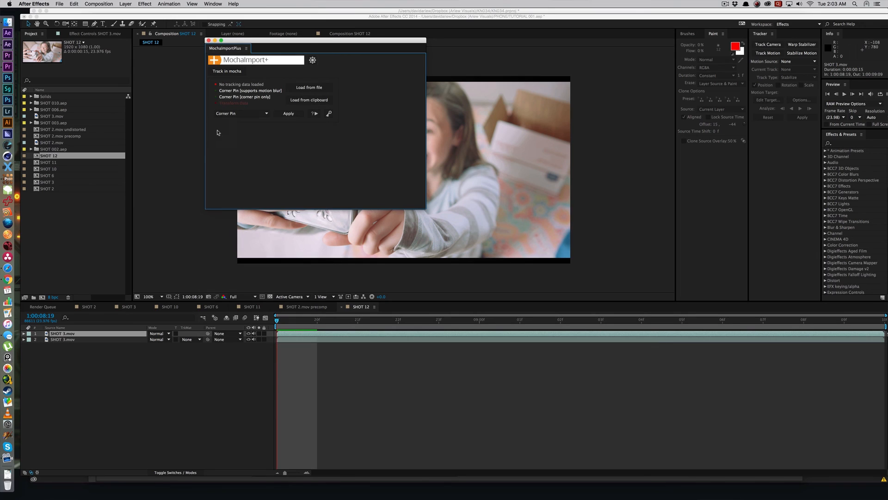
click(232, 113)
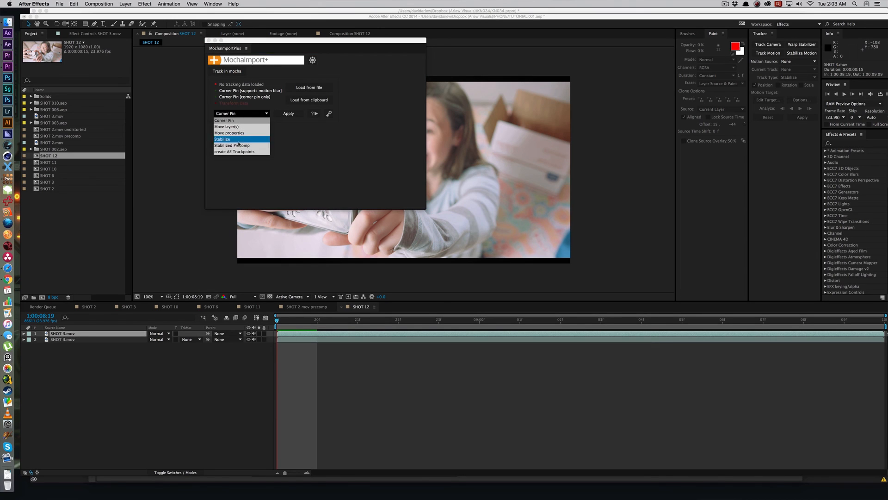
click(229, 146)
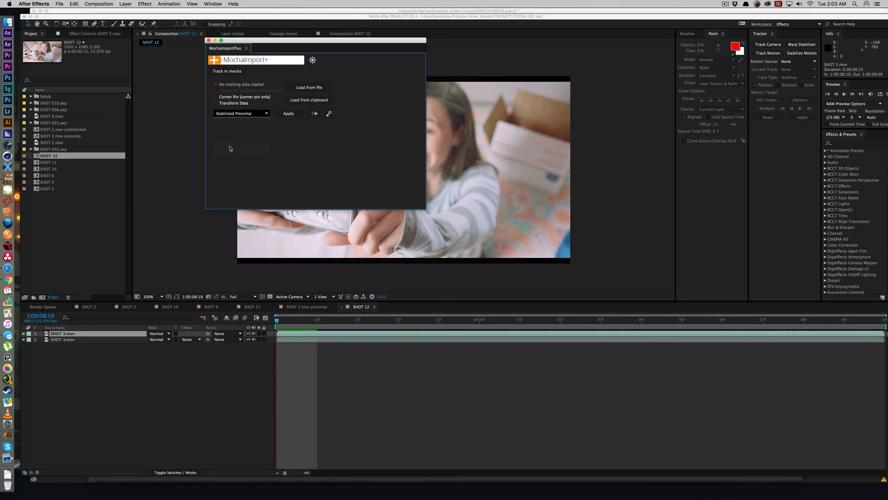
click(316, 99)
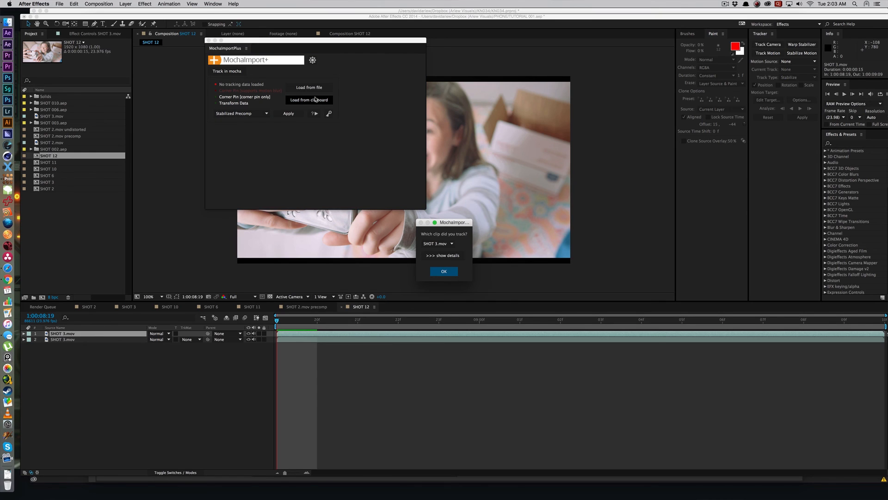
click(447, 272)
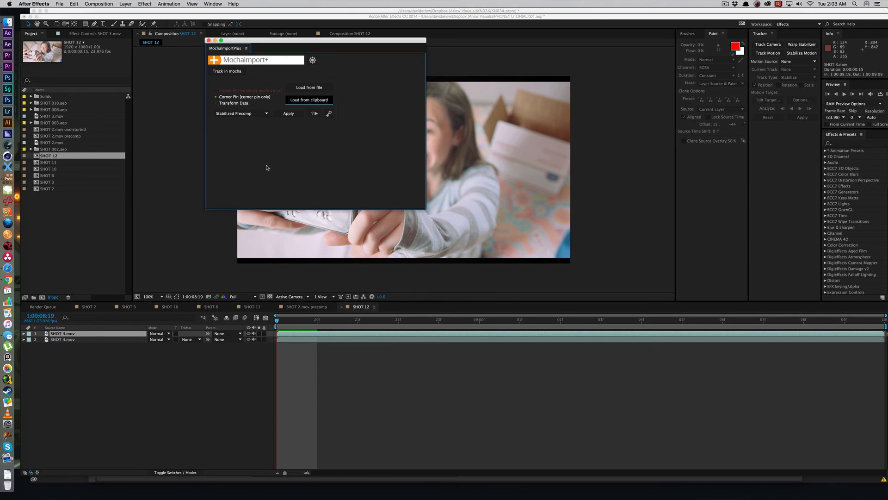
Step: Apply the stabilized precomp to the upper SHOT 3.mov layer using Red Giant Warp Corner Pin with live expressions, and close MochaImport+
click(283, 115)
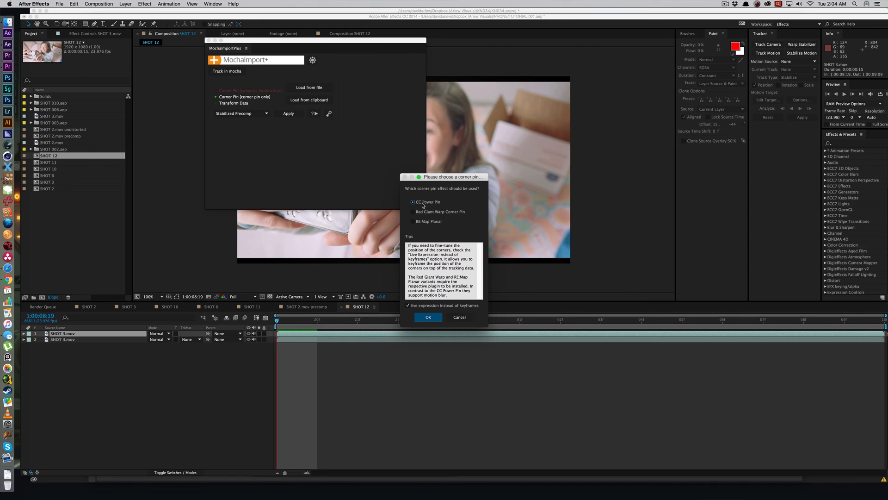
click(414, 212)
click(437, 318)
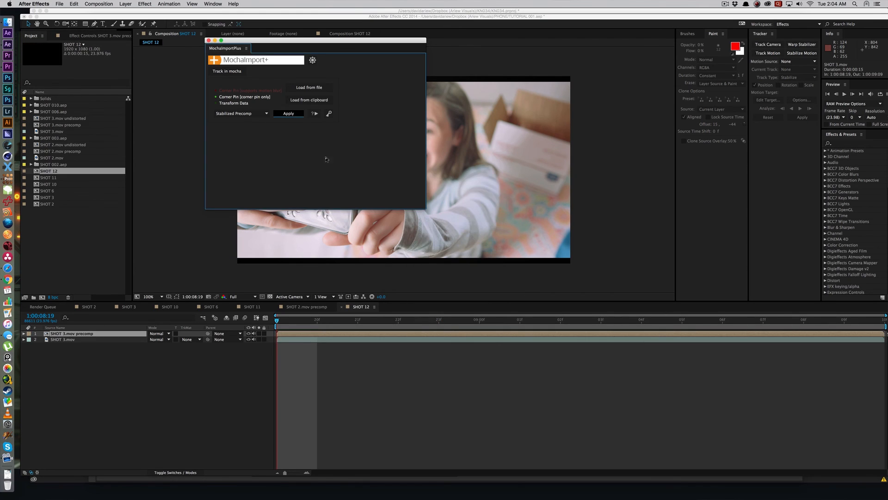
click(284, 113)
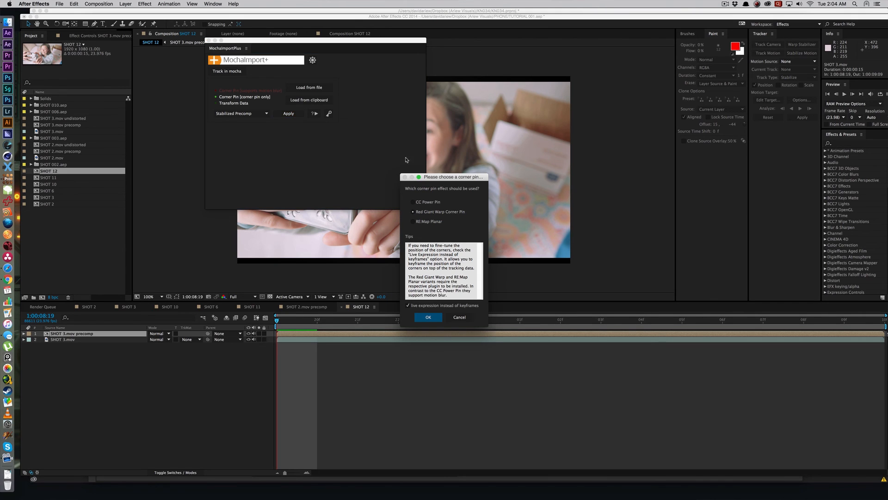
click(451, 315)
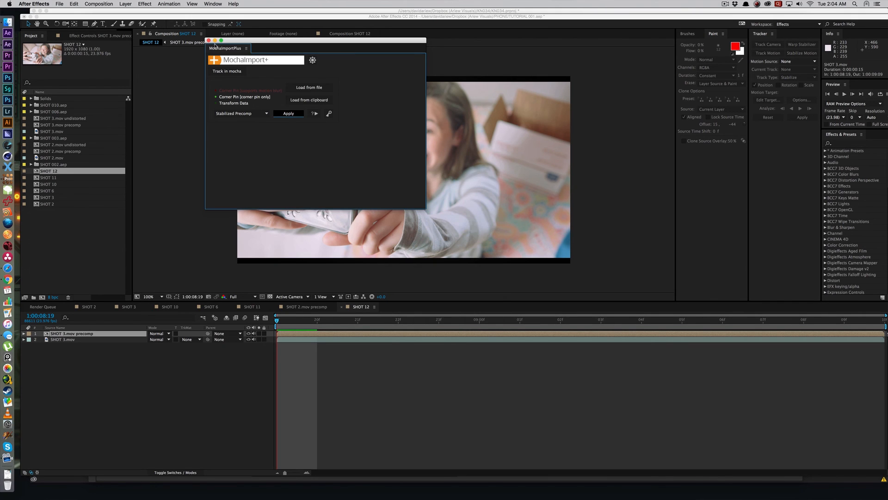
click(208, 41)
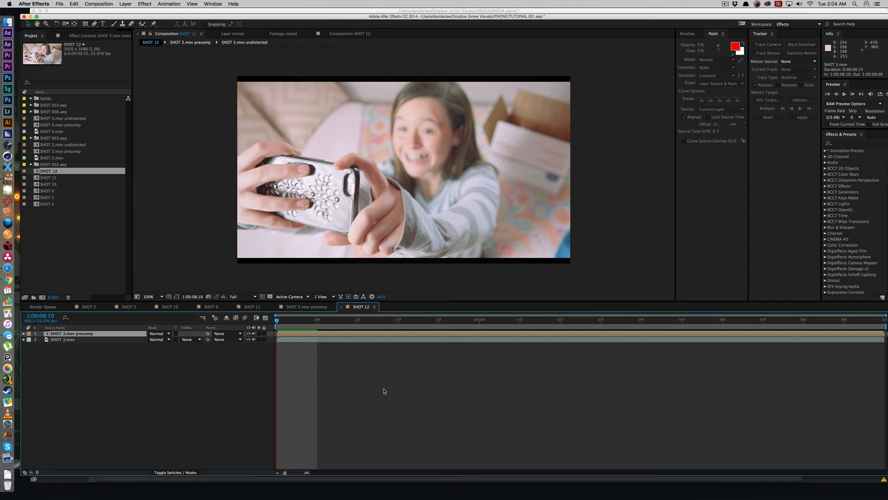
Step: Play the SHOT 12 composition with the SHOT 3.mov precomp layer soloed to check the pinned phone area, and end the solo
click(306, 356)
click(297, 332)
key(space)
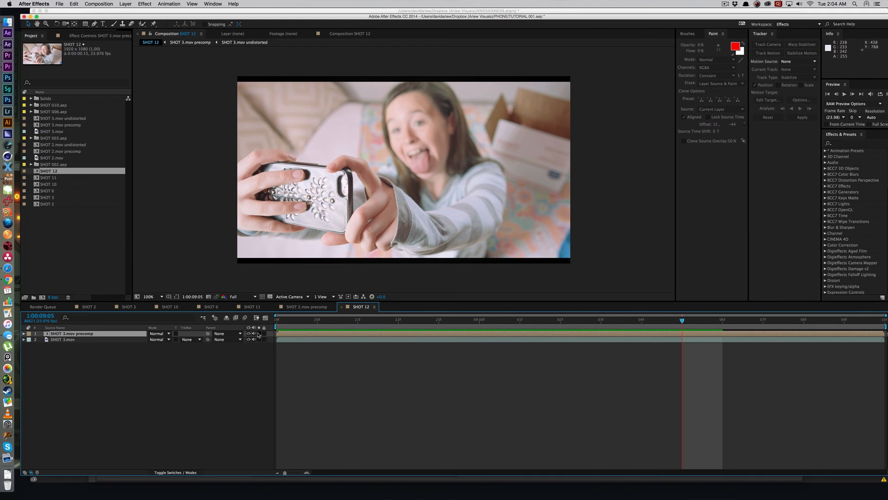
click(260, 334)
key(KP_0)
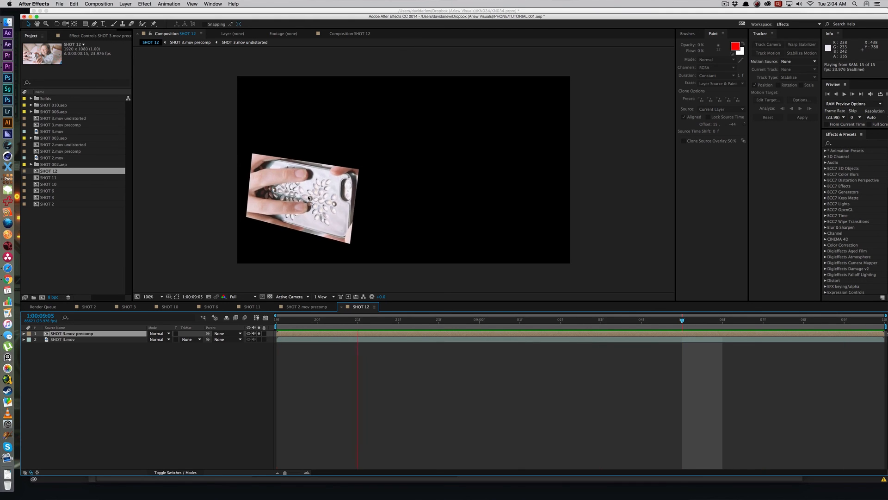
key(space)
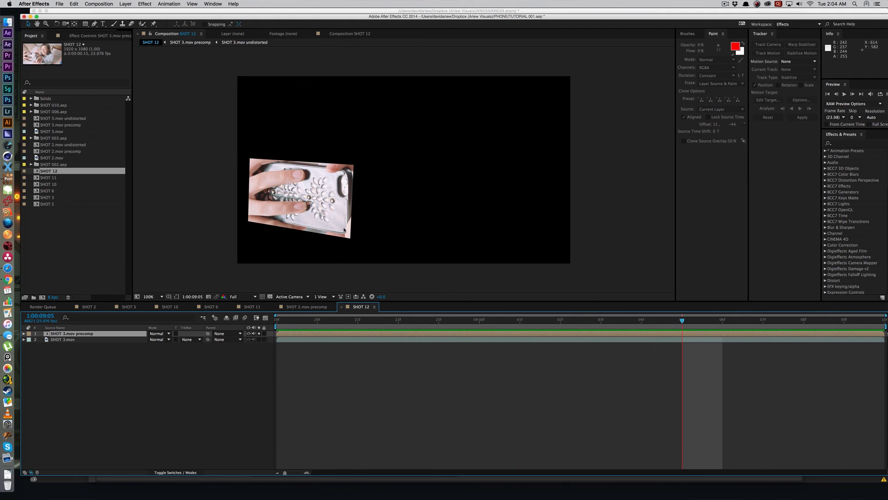
click(320, 371)
click(259, 333)
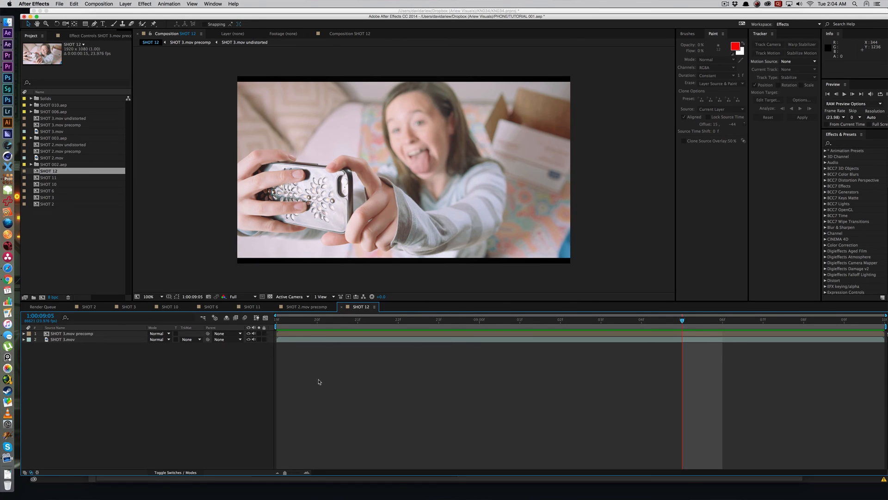
Step: Play the stabilized SHOT 3.mov precomp and compare it with the moving phone in the SHOT 12 composition
click(303, 337)
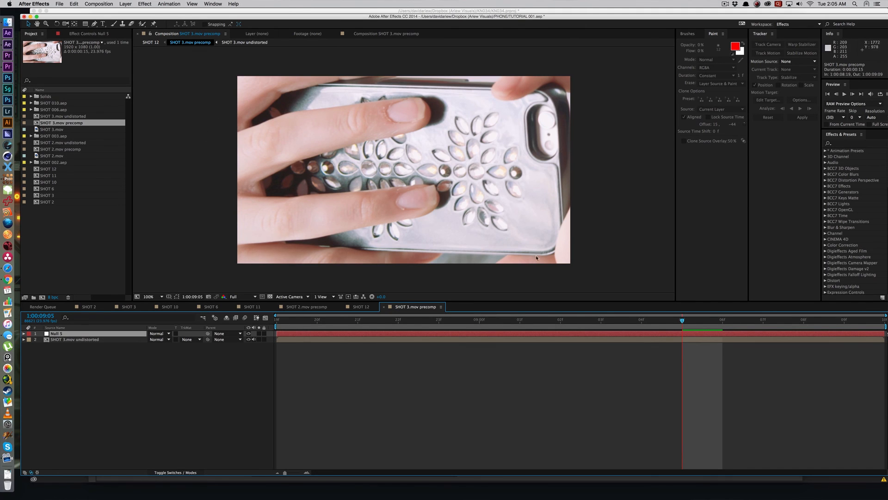
key(space)
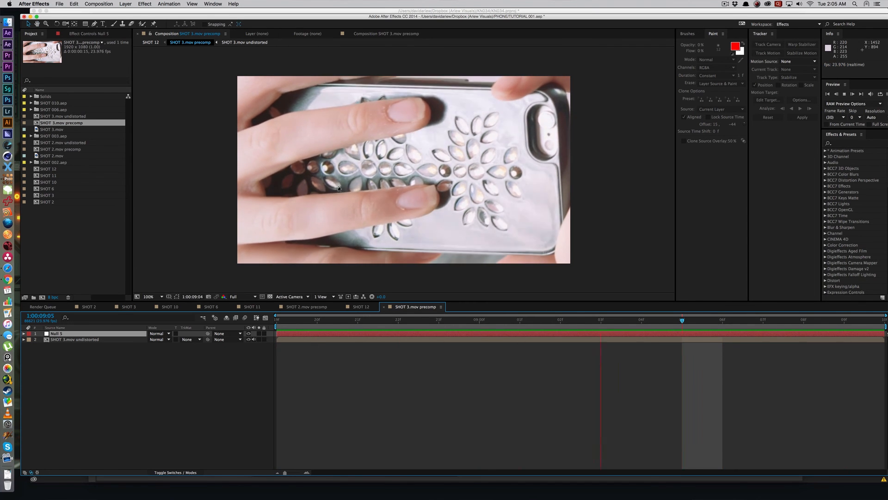
key(Tab)
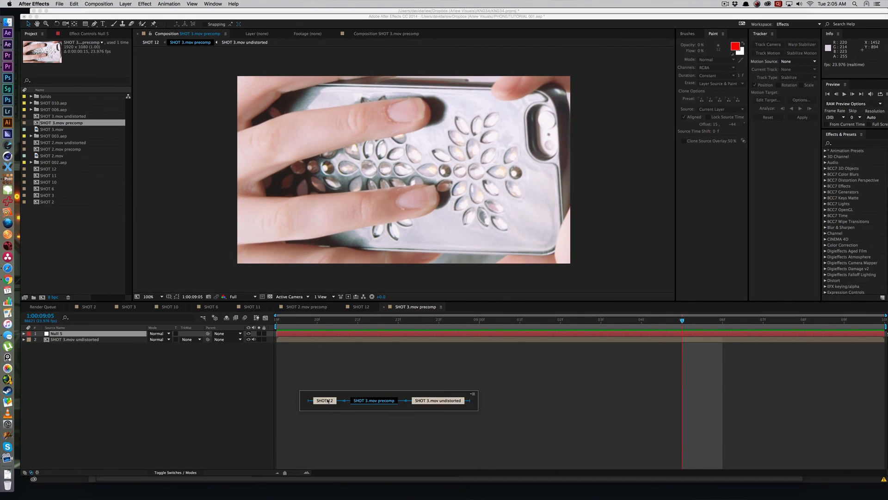
click(323, 398)
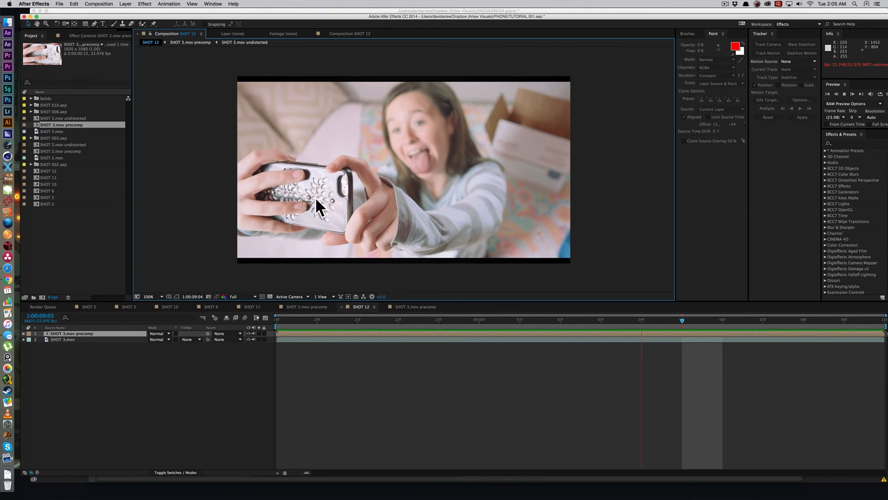
click(338, 321)
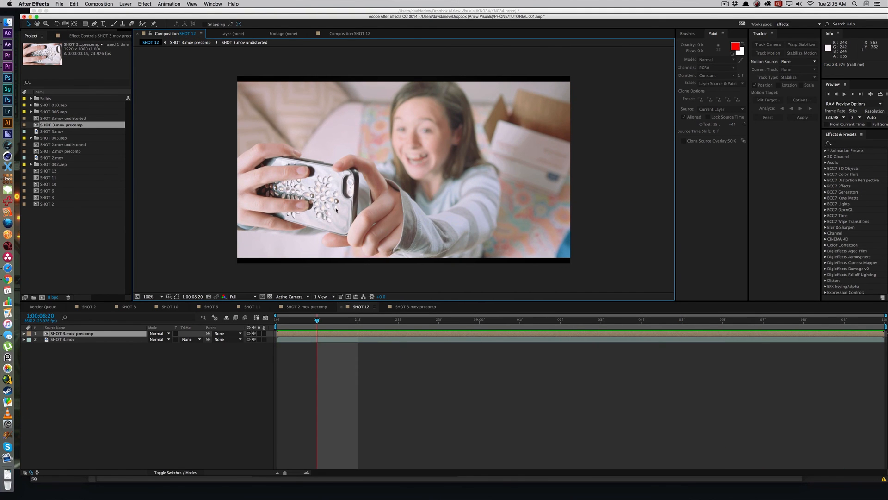
double_click(341, 335)
key(space)
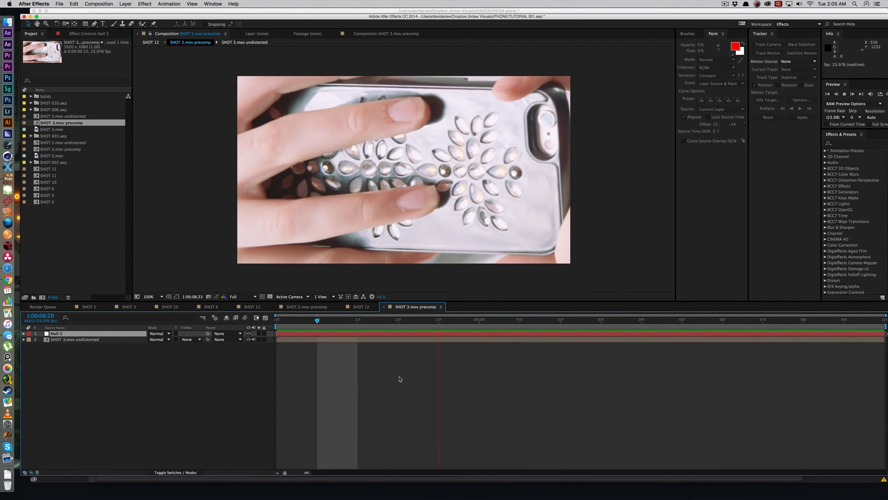
click(376, 390)
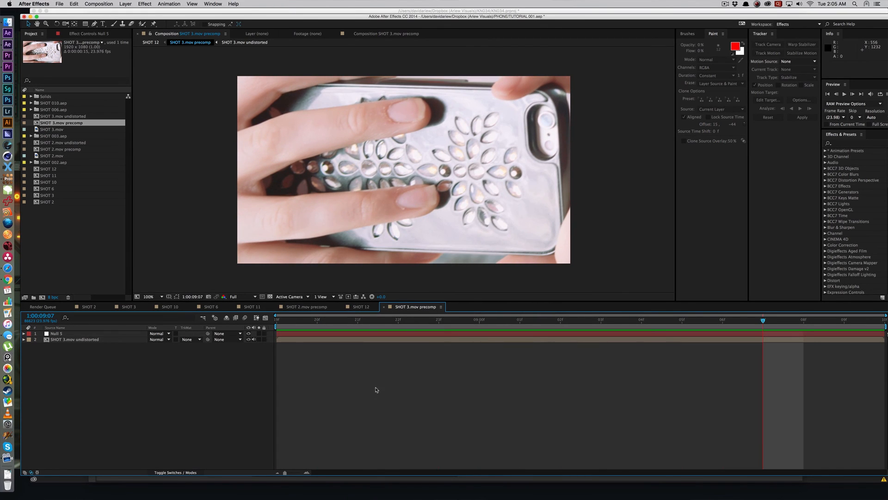
Step: Duplicate the SHOT 3.mov undistorted layer and place a masked cluster of its jewels on the bare lower-right corner of the case
click(319, 341)
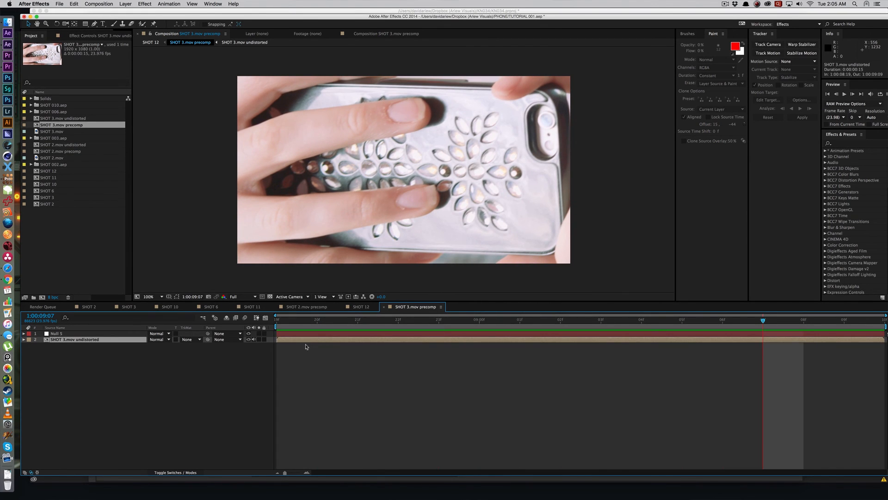
key(super+d)
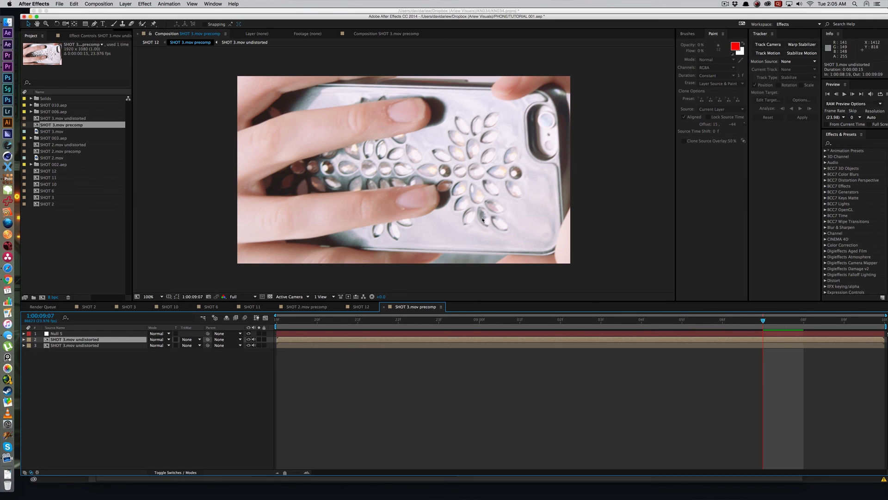
click(455, 221)
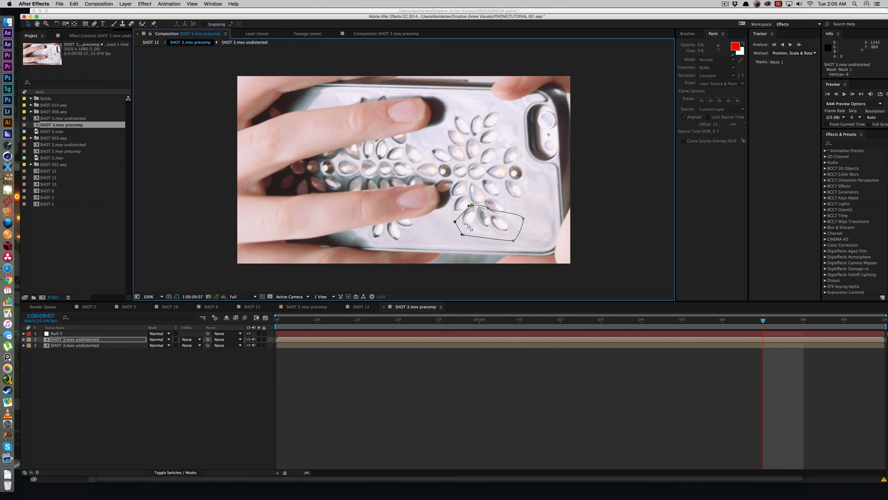
double_click(468, 227)
drag(468, 227, 514, 212)
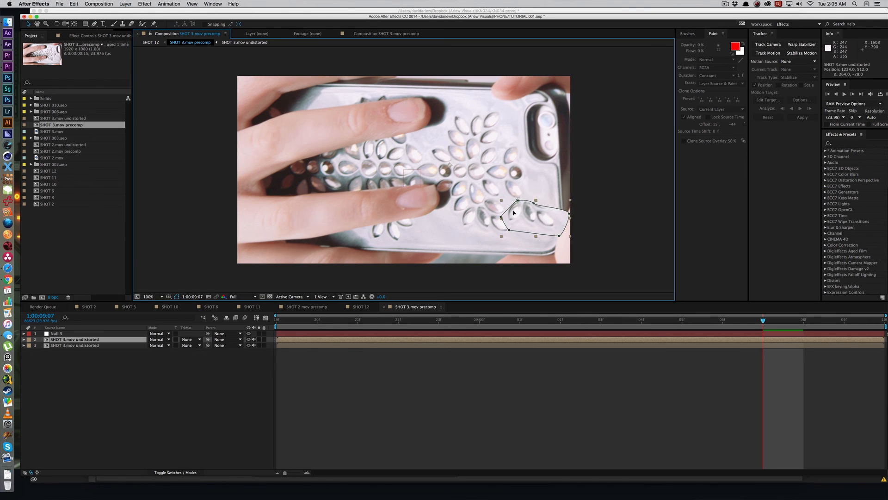
click(552, 212)
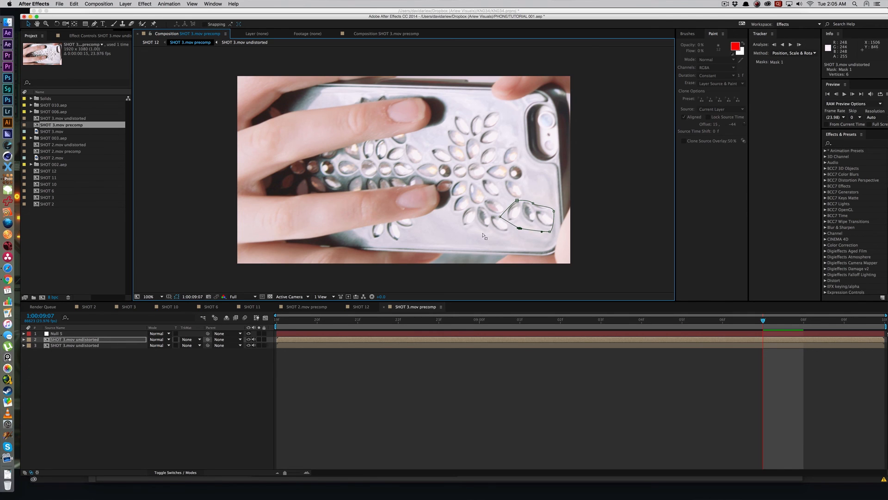
Step: Feather the jewel cluster's mask by 11 pixels and extend its upper edge to take in another jewel
key(f)
click(166, 351)
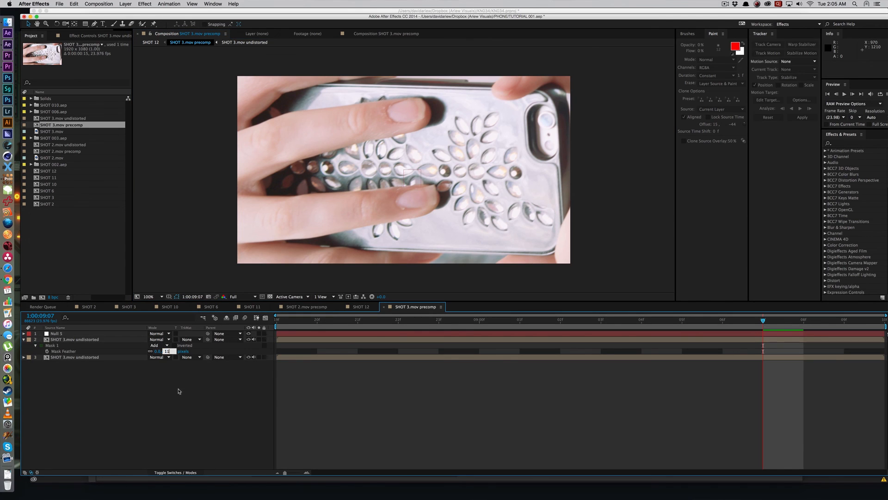
click(536, 218)
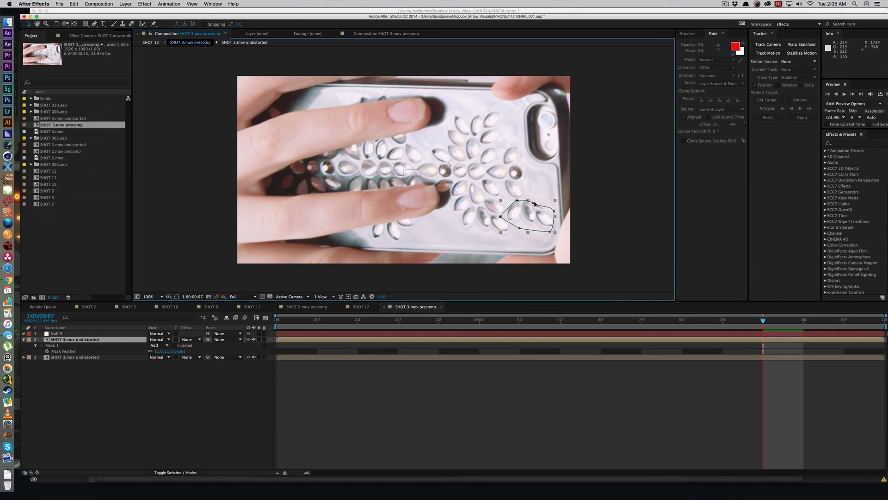
drag(535, 204, 539, 195)
key(space)
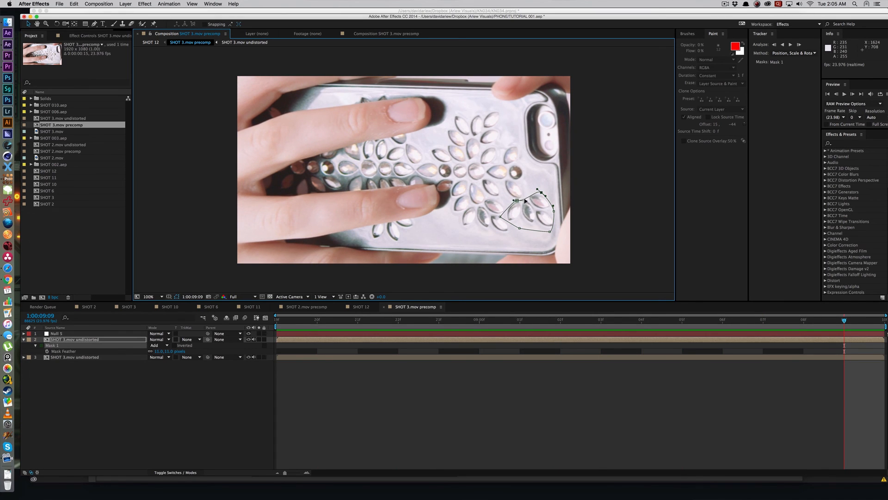
click(558, 395)
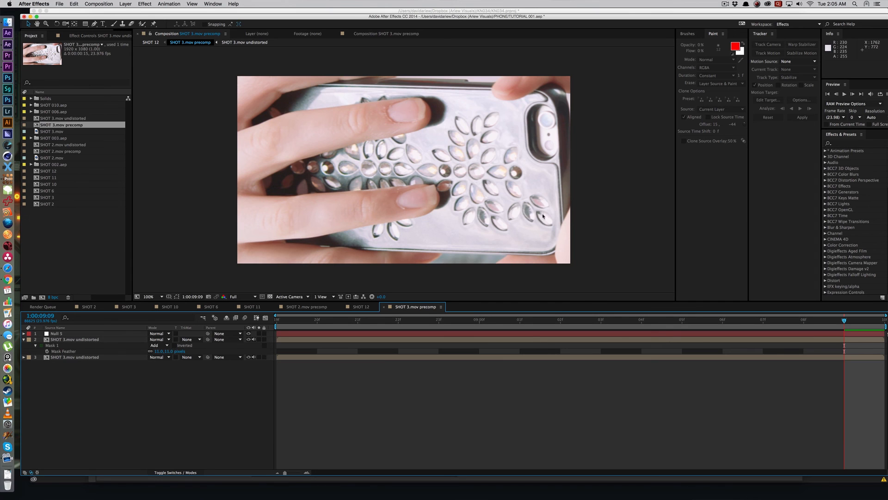
Step: Return to the SHOT 12 composition and play it to check how the added jewels follow the phone
key(Tab)
click(493, 211)
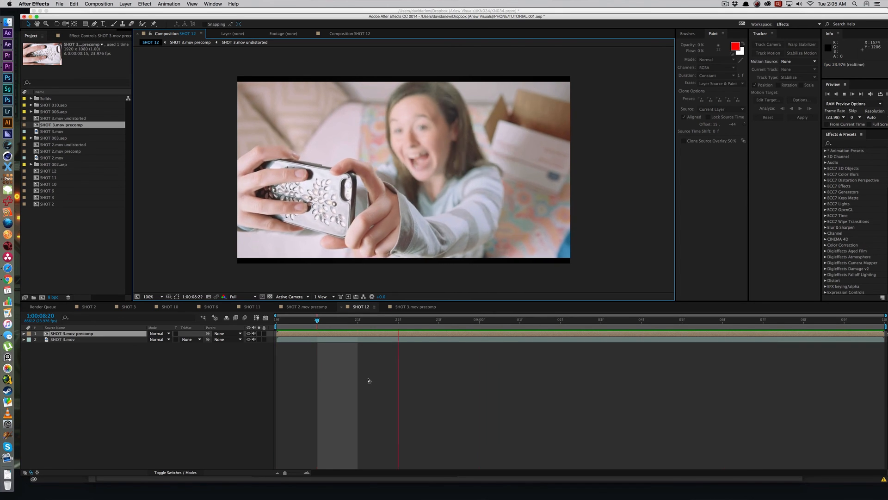
key(space)
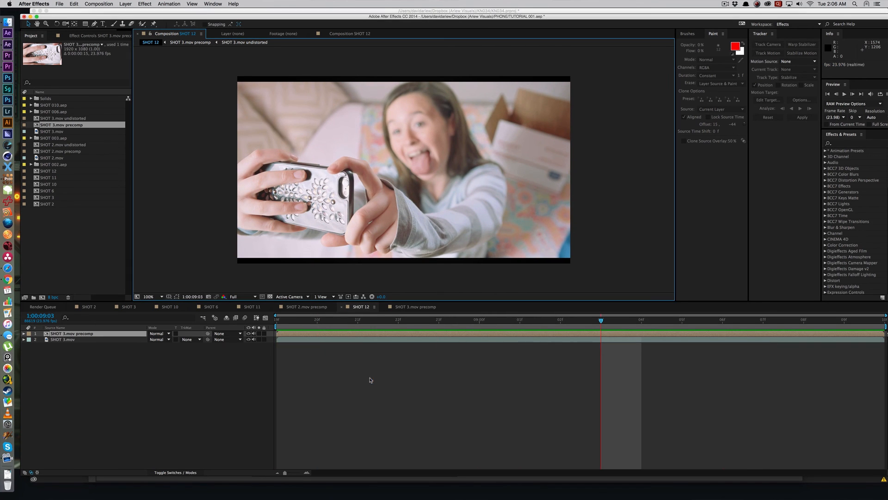
Step: Apply Freeze Frame to the masked jewel cluster layer in the SHOT 3.mov precomp at 1:00:09:03
click(307, 355)
click(306, 340)
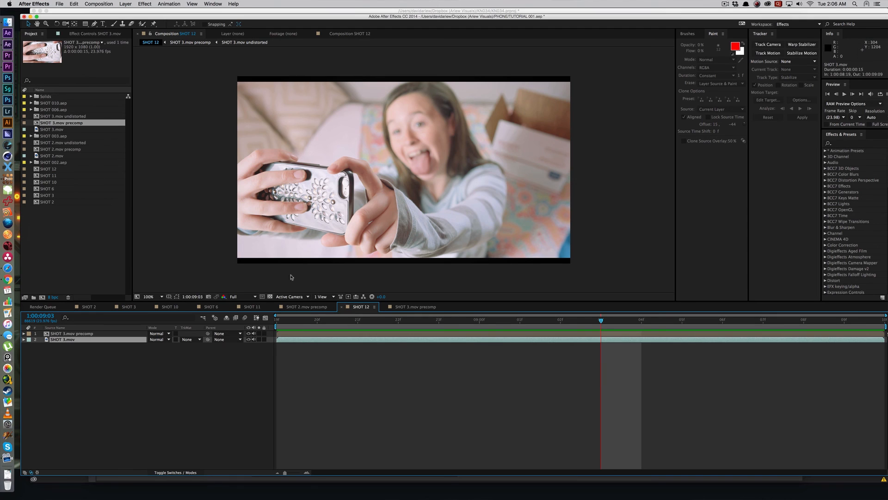
scroll(323, 244, up, 2)
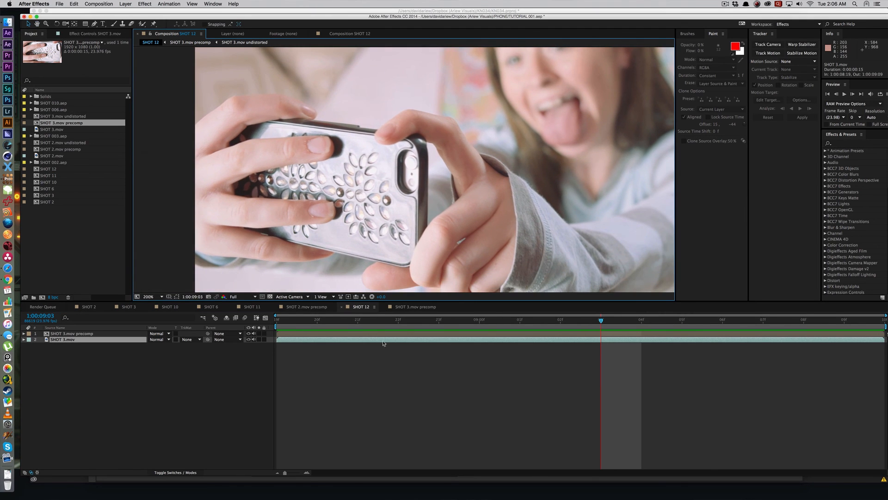
double_click(385, 336)
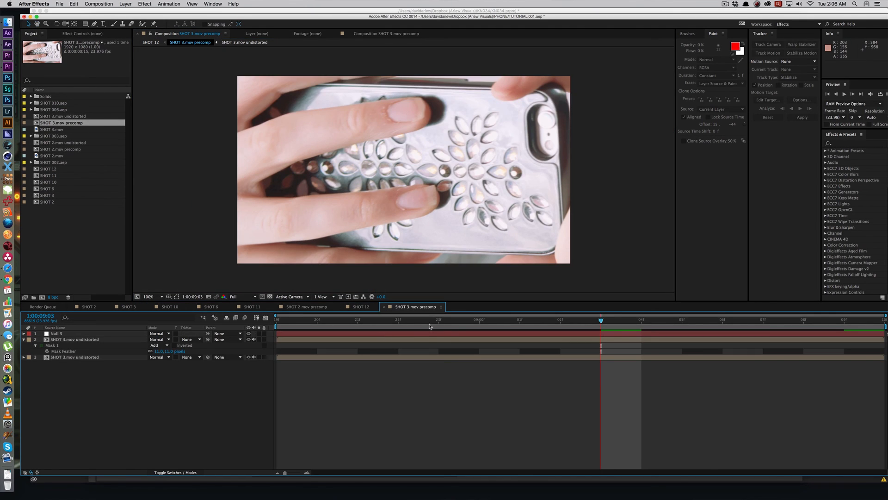
click(426, 340)
right_click(305, 343)
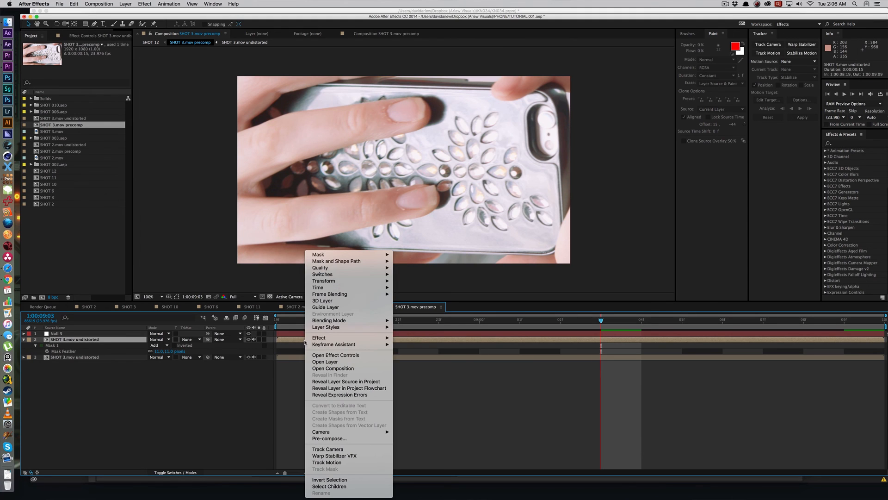
mouse_move(334, 288)
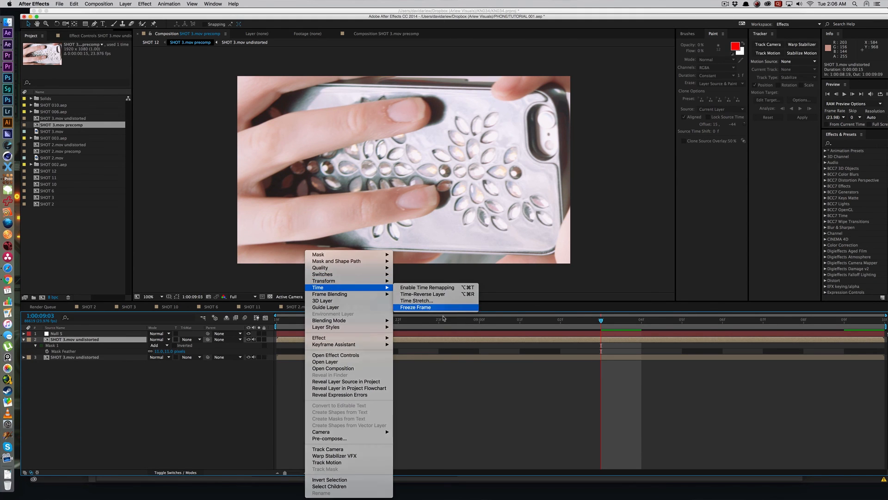
click(437, 308)
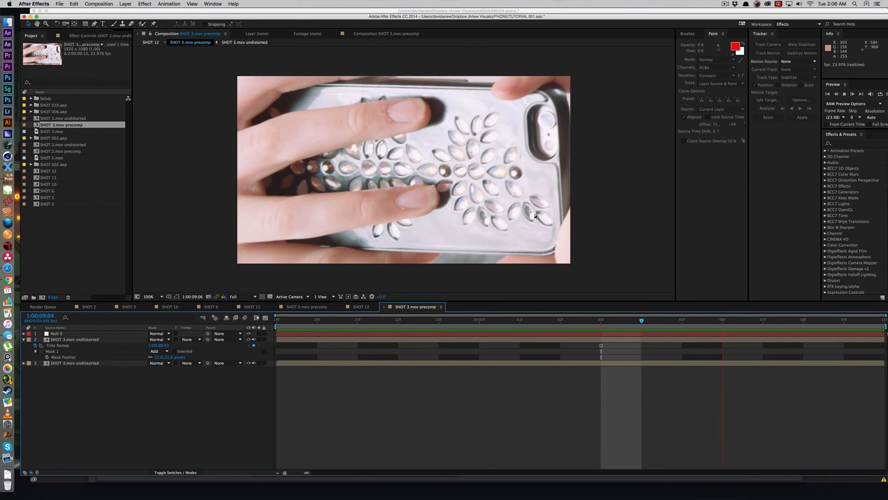
Step: Return to the SHOT 12 composition and play it to examine the lighting on the frozen jewels
key(Tab)
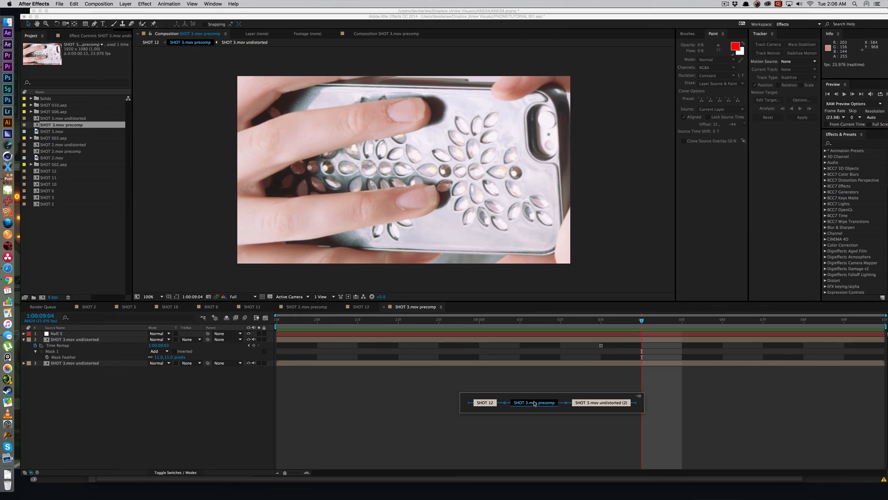
click(485, 402)
key(KP_0)
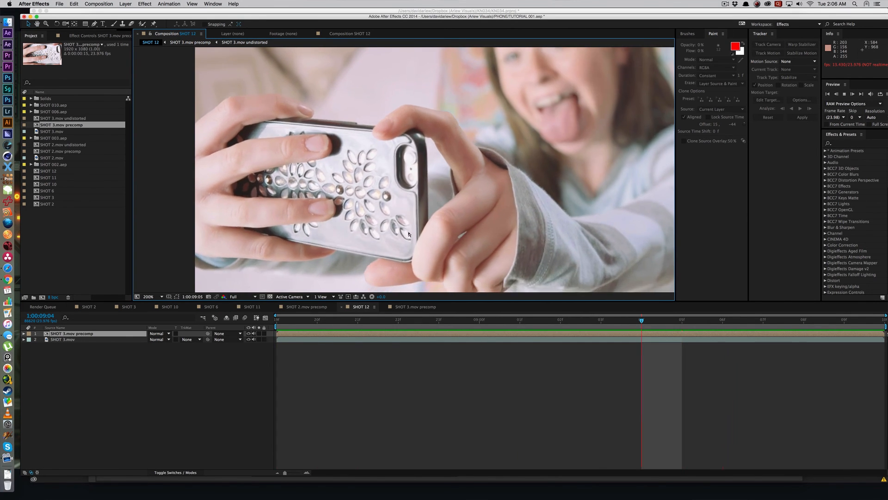
Step: Undo the jewel cluster's freeze frame in the precomp and replay SHOT 12 with the moving jewels for comparison
double_click(425, 334)
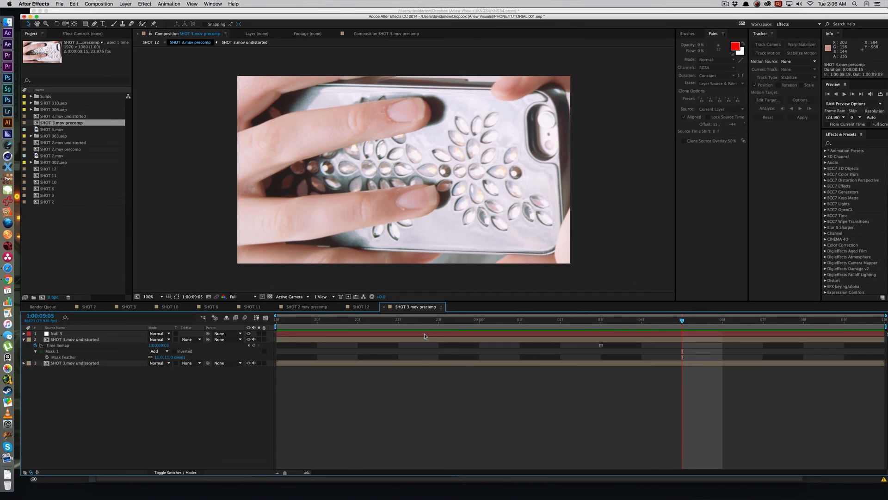
key(super+z)
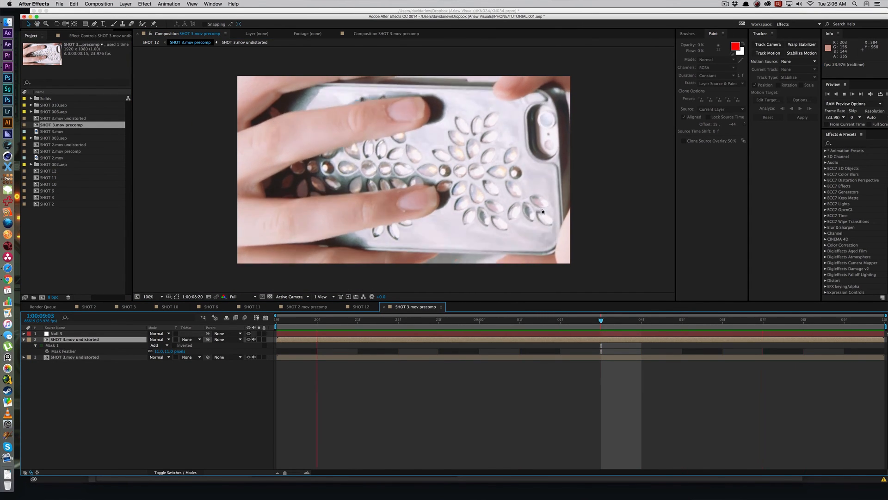
key(Tab)
click(472, 351)
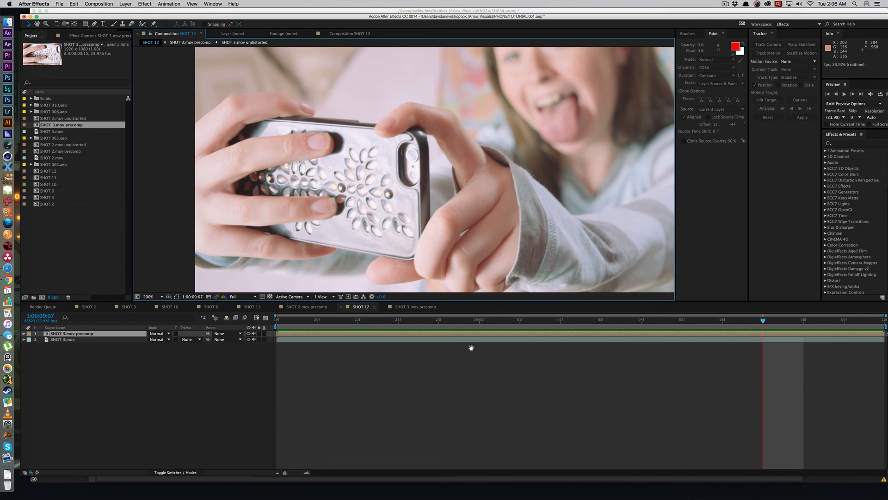
key(space)
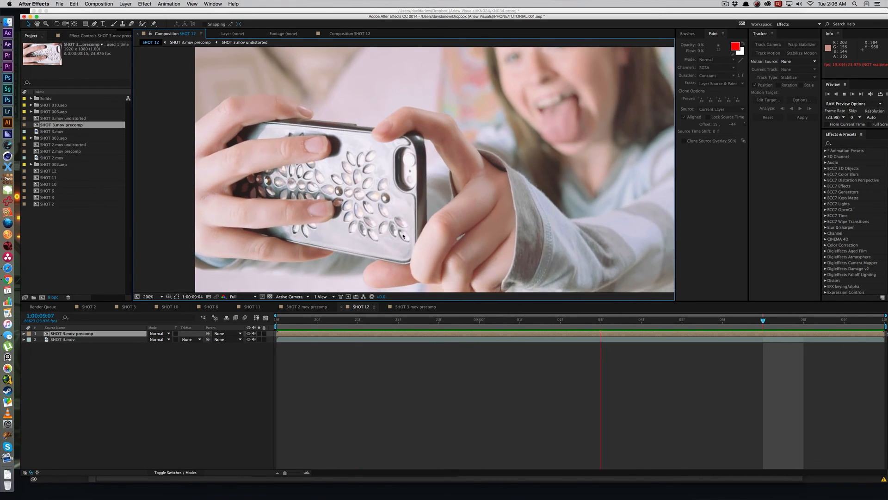
Step: Replace the jewel cluster in the precomp with a duplicated footage layer masked to bare case, covering the lower jewels of the large flower
click(414, 345)
double_click(413, 333)
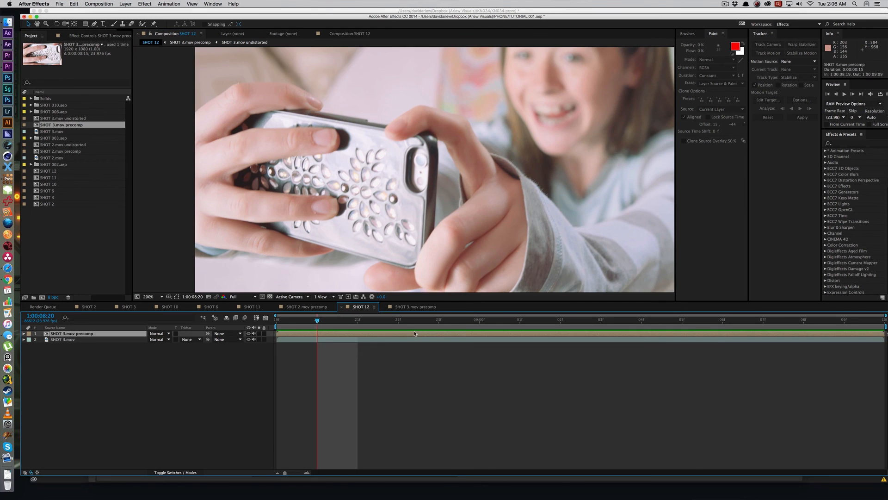
key(g)
key(space)
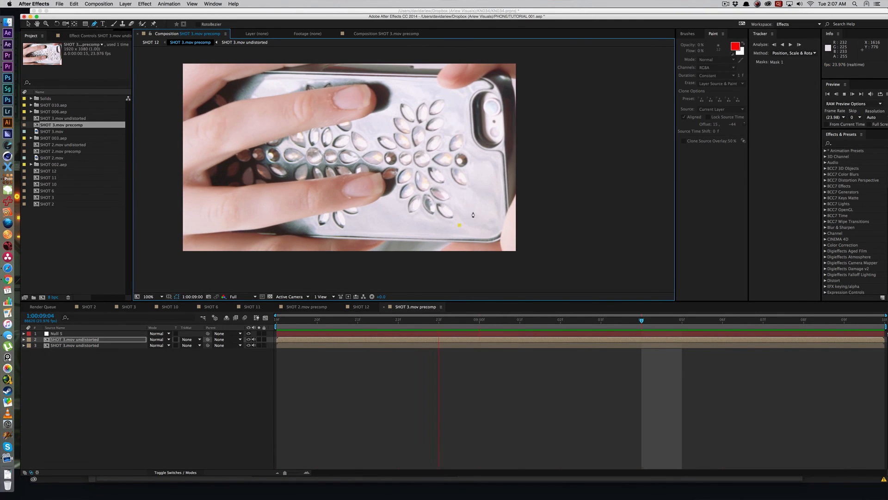
key(space)
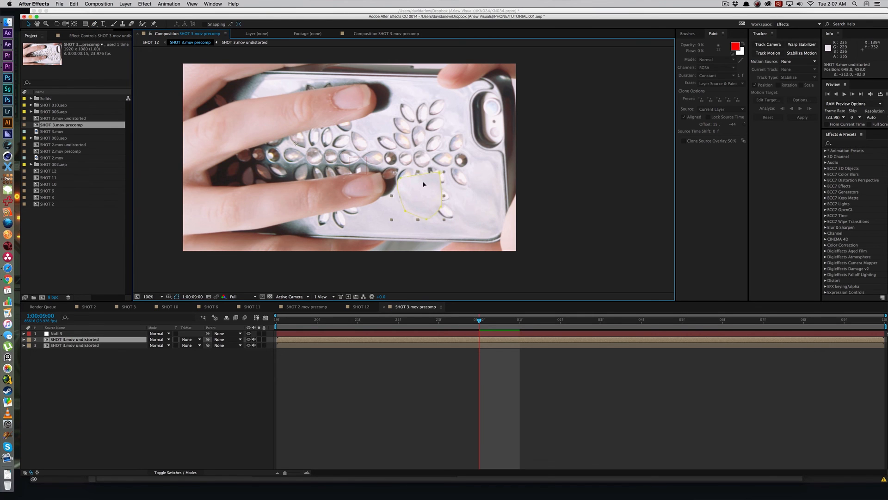
Step: Feather the bare-case patch's mask by 32 pixels and duplicate the patch twice to cover the flower's central and right-hand jewels
key(f)
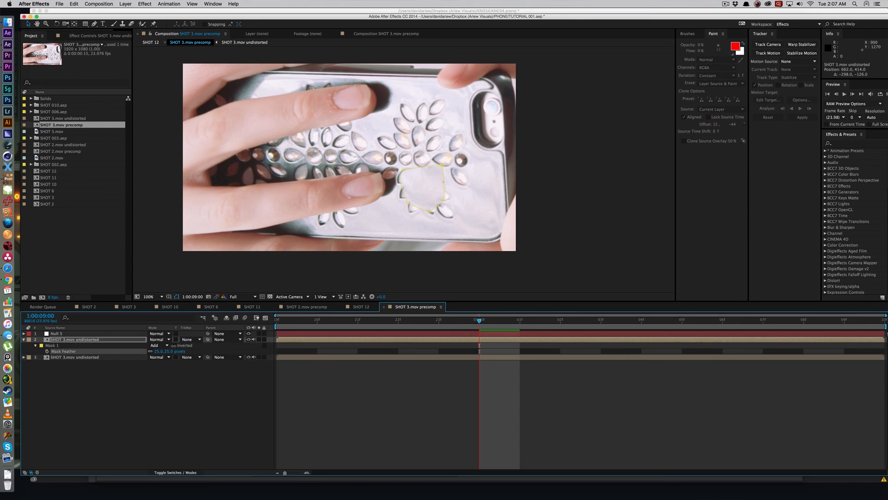
drag(174, 345, 177, 346)
click(424, 184)
key(super+d)
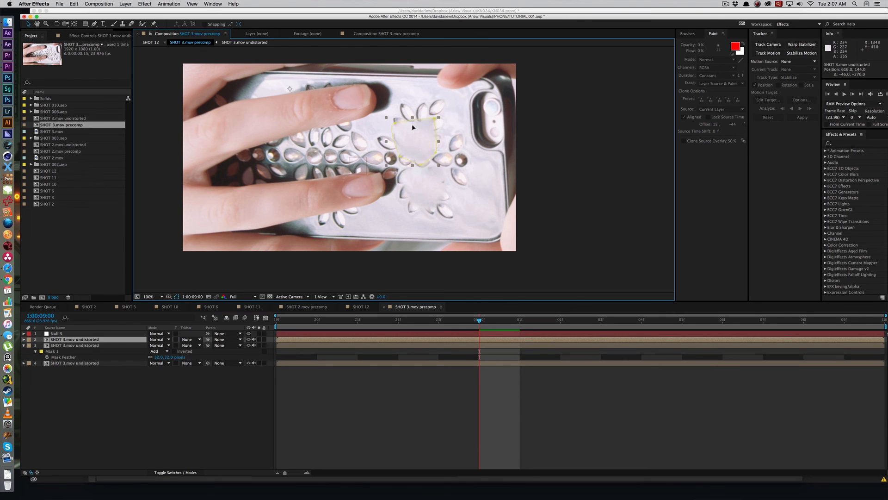
key(super+d)
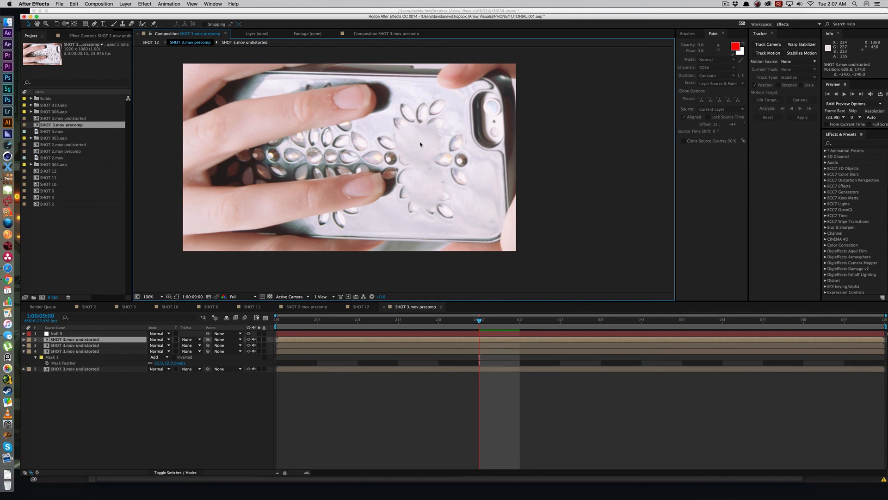
Step: Play the precomp and the SHOT 12 composition to check how the patches blend with the moving phone
key(space)
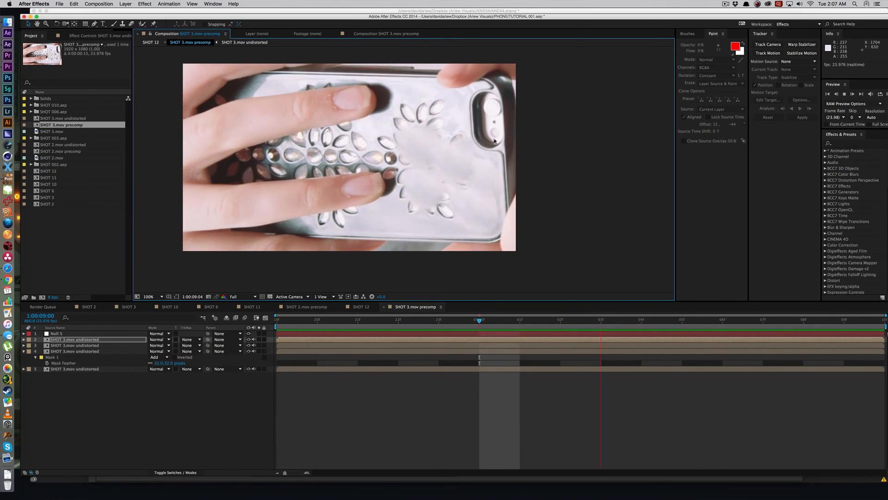
key(Tab)
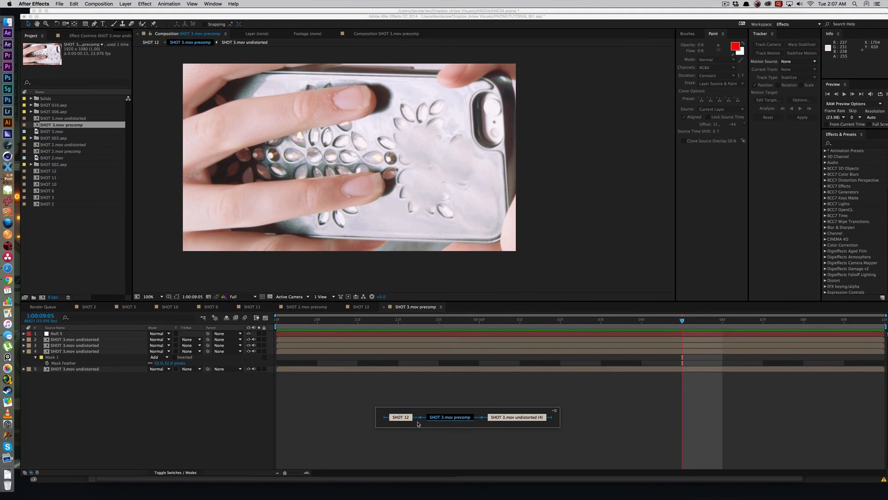
click(401, 418)
key(space)
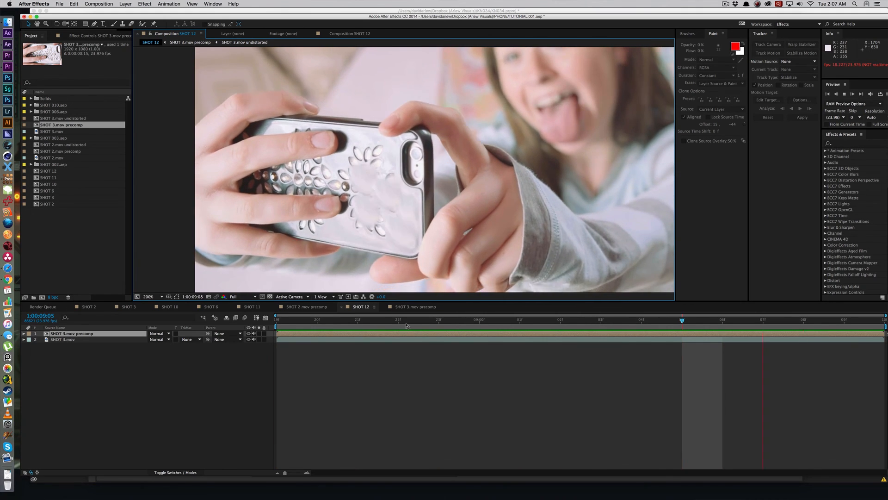
Step: Apply Freeze Frame to the three masked patch layers in the SHOT 3.mov precomp at 1:00:08:20
double_click(410, 336)
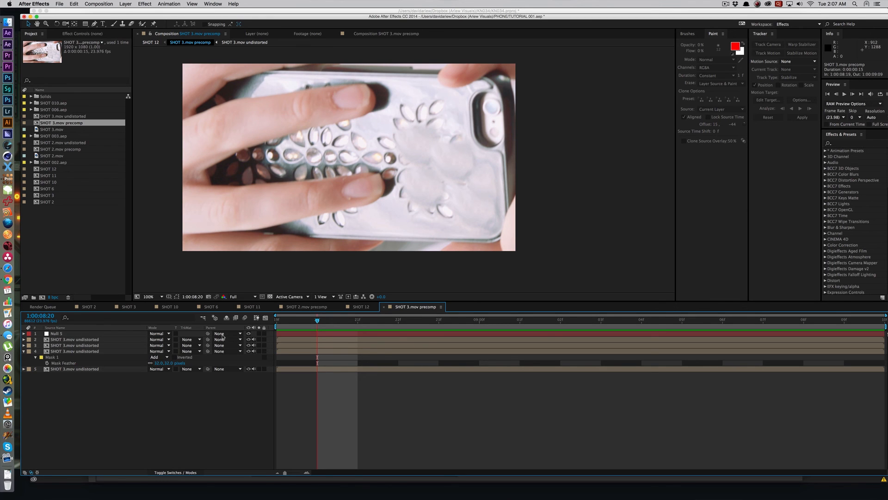
click(73, 351)
shift+click(74, 339)
right_click(76, 341)
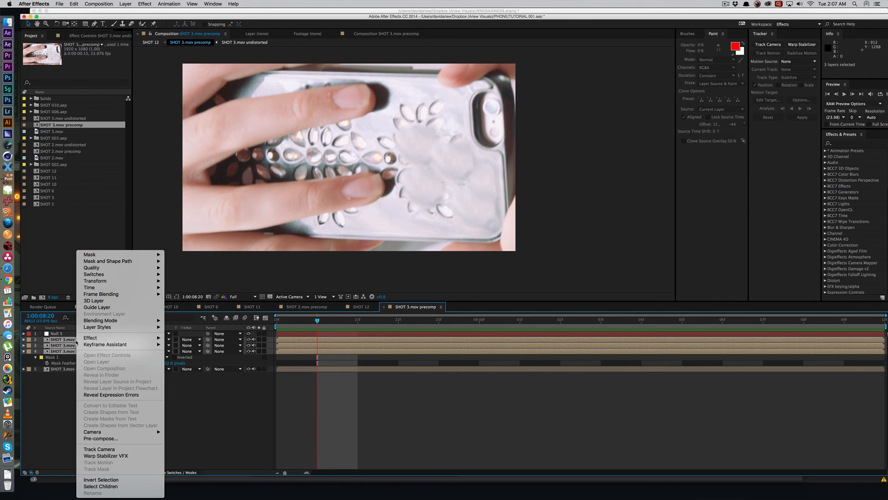
mouse_move(98, 338)
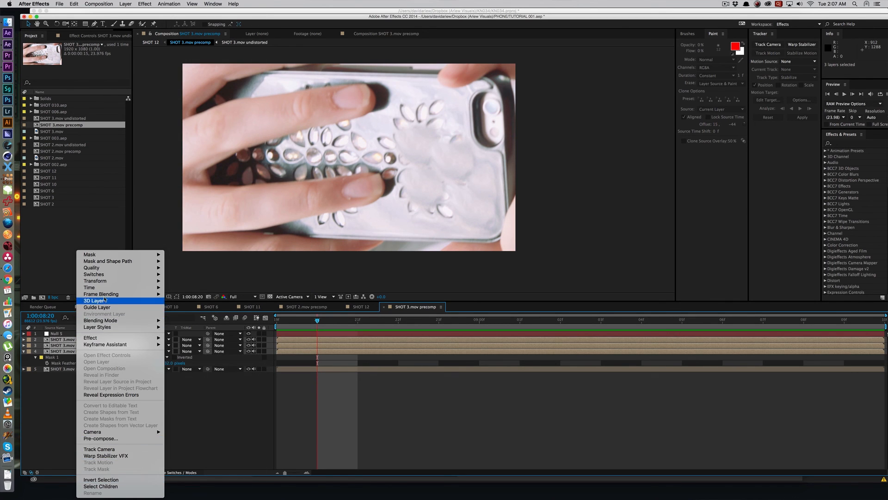
mouse_move(110, 284)
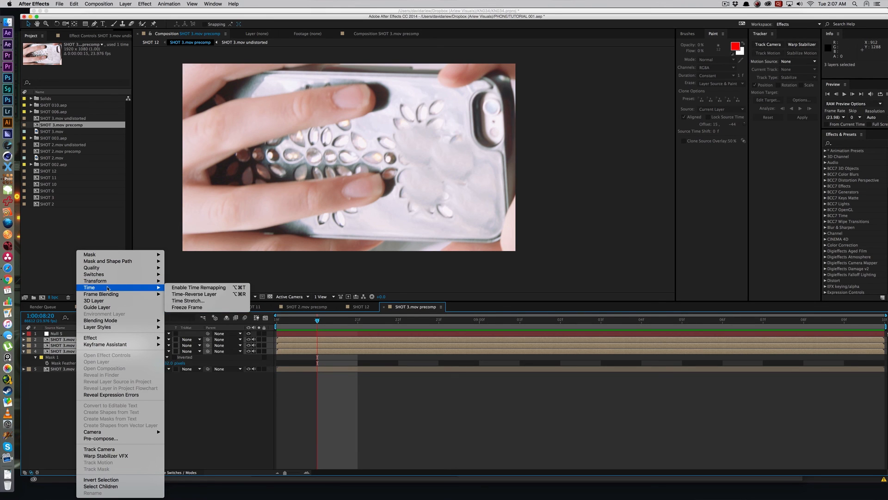
click(193, 307)
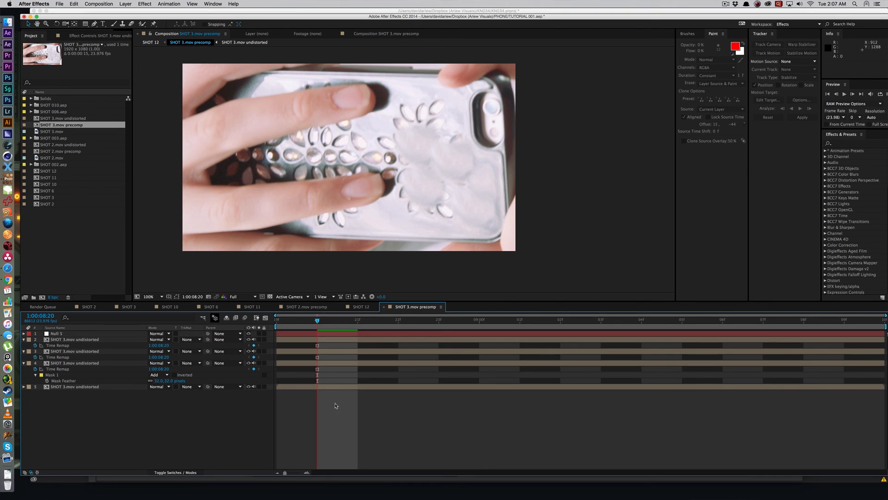
Step: Play the precomp and SHOT 12 to examine how the frozen patches match the changing light on the case
key(space)
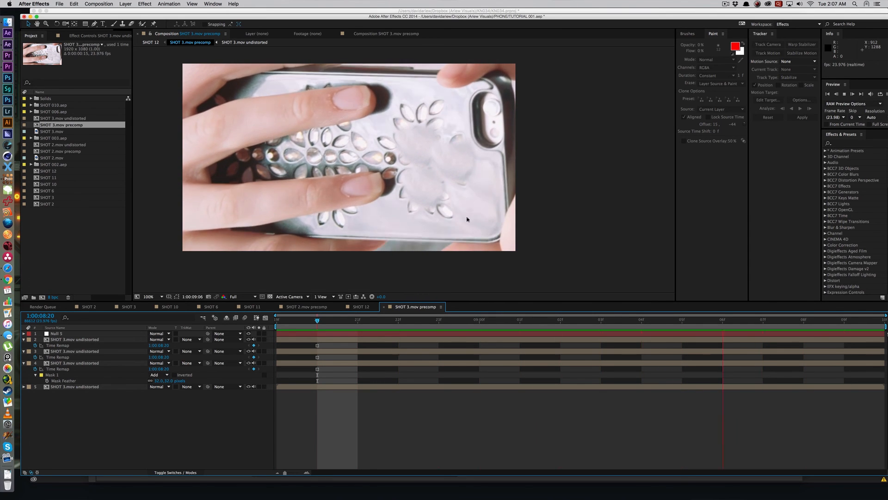
key(space)
key(Tab)
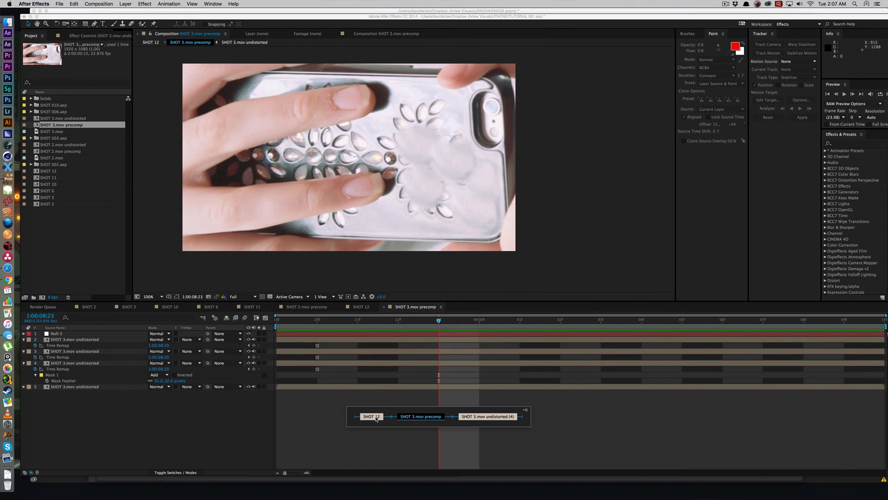
click(375, 416)
key(space)
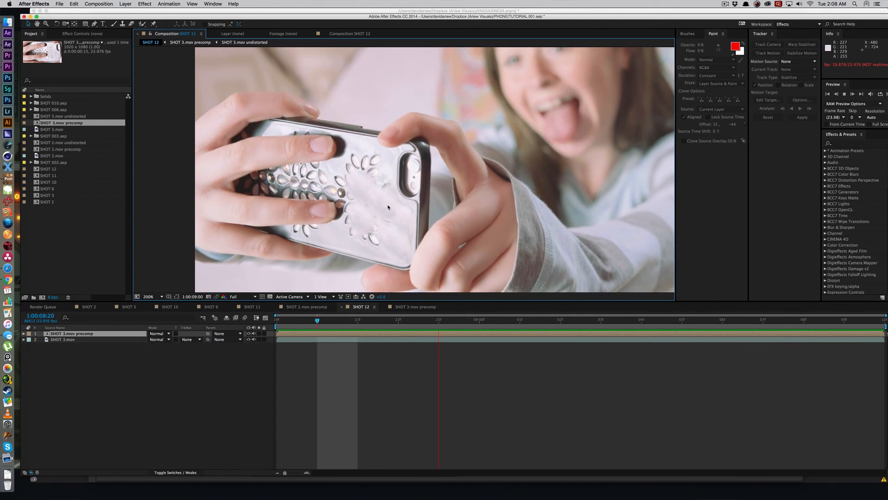
Step: Undo the freeze frame on the three patch layers in the SHOT 3.mov precomp and delete those layers
click(390, 367)
click(399, 336)
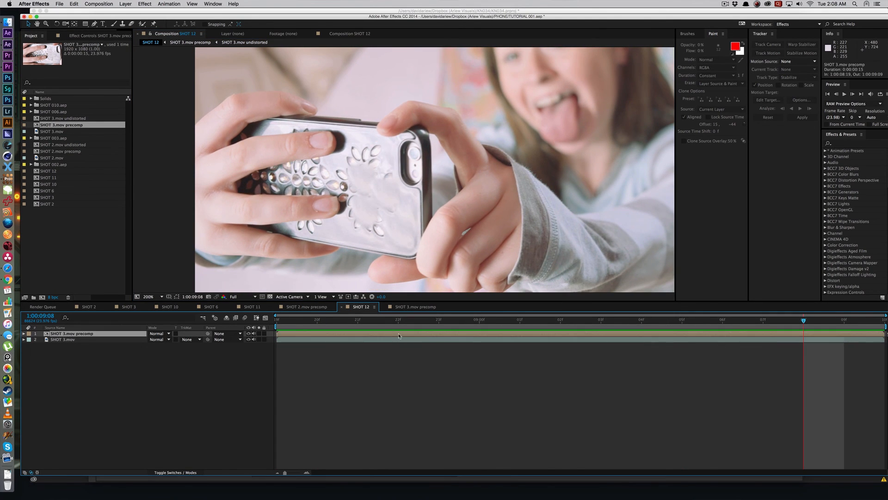
double_click(398, 335)
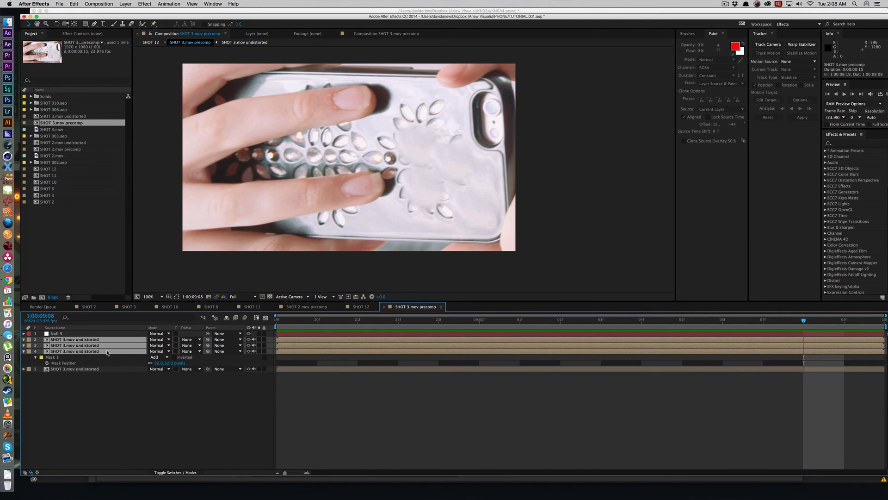
key(Delete)
Step: Duplicate the SHOT 3.mov undistorted layer, mask one jewel, place it on the case's empty lower-right area, and feather the mask 15 pixels
click(93, 339)
key(ctrl+d)
key(g)
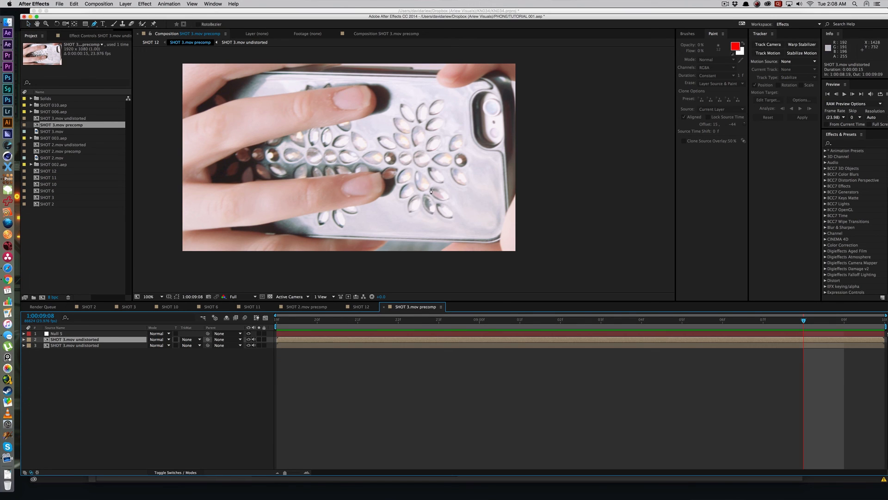
click(416, 168)
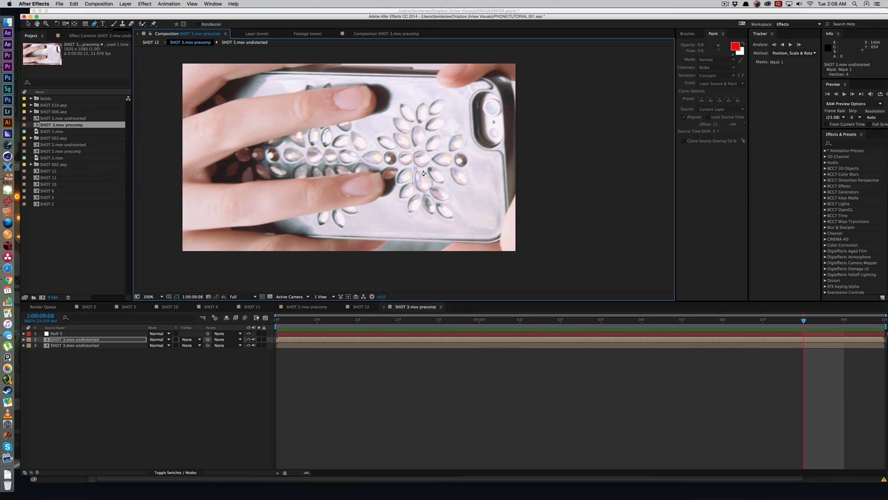
double_click(420, 180)
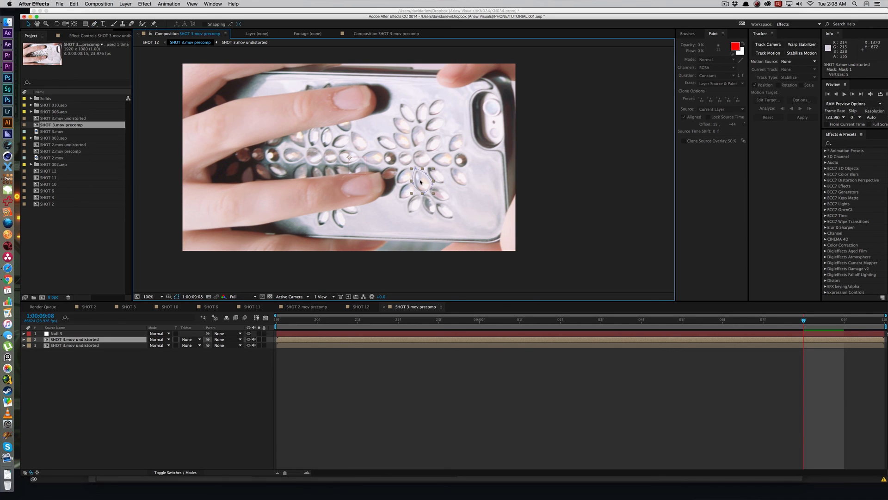
key(f)
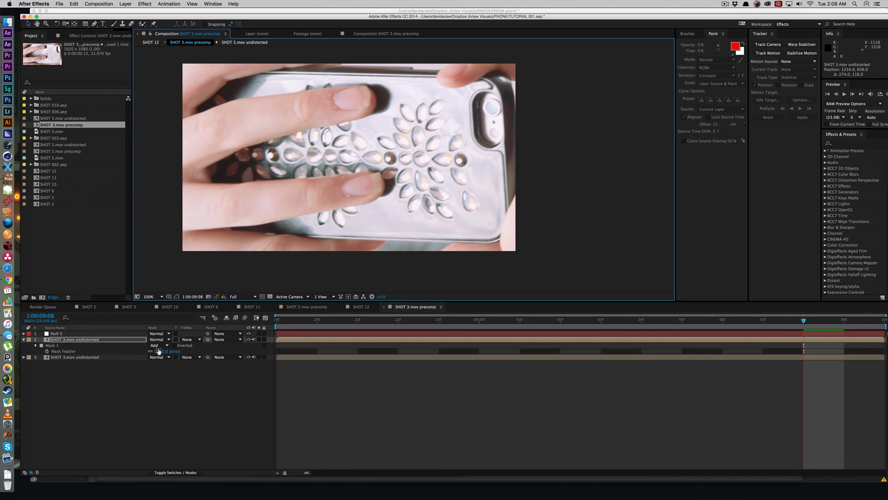
Step: Play the precomp and the SHOT 12 composition to check how the added jewel follows the phone
key(space)
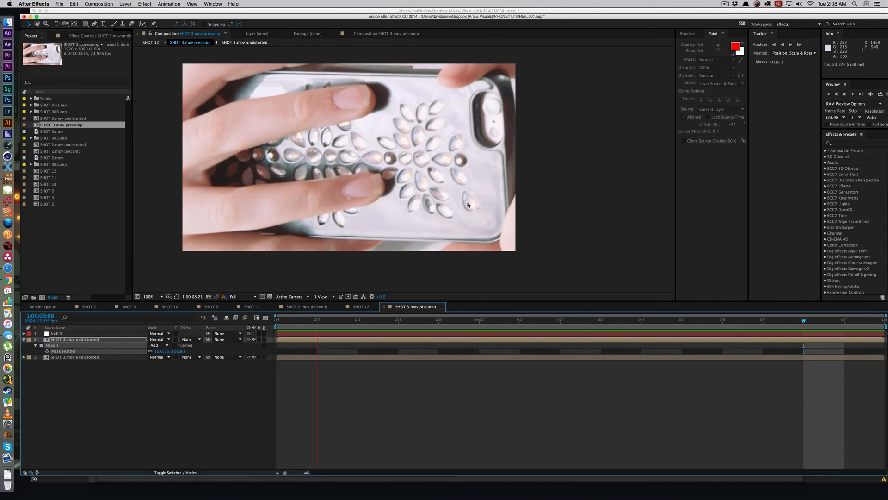
key(space)
key(Tab)
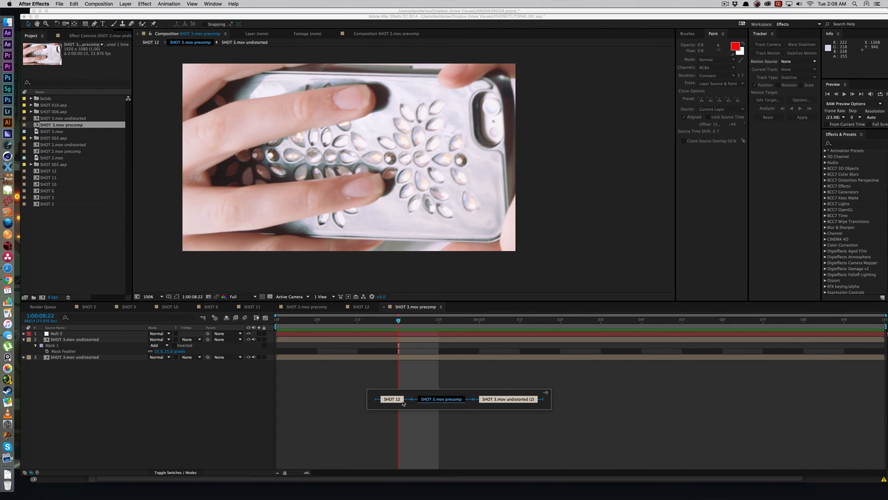
click(395, 399)
key(space)
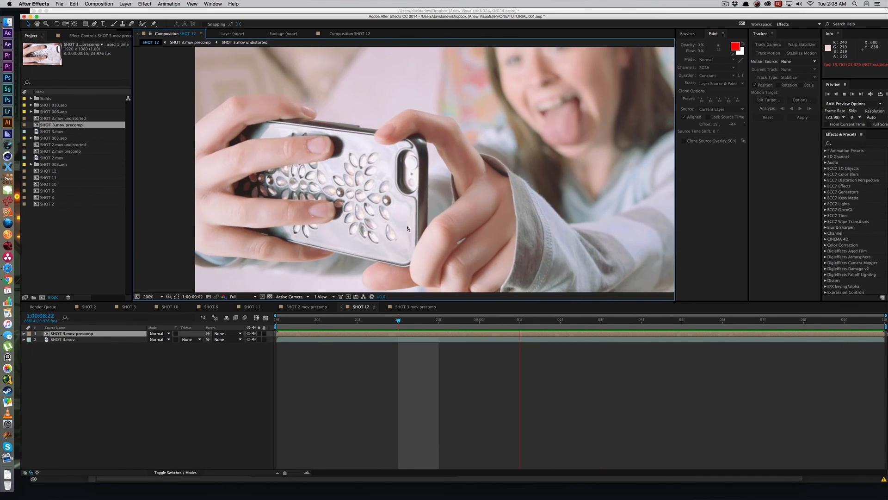
scroll(389, 244, down, 2)
scroll(389, 244, up, 2)
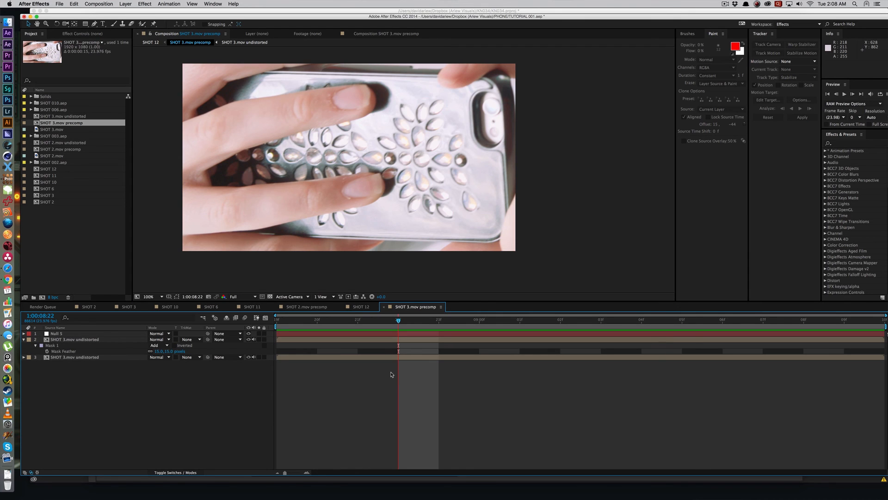
click(399, 340)
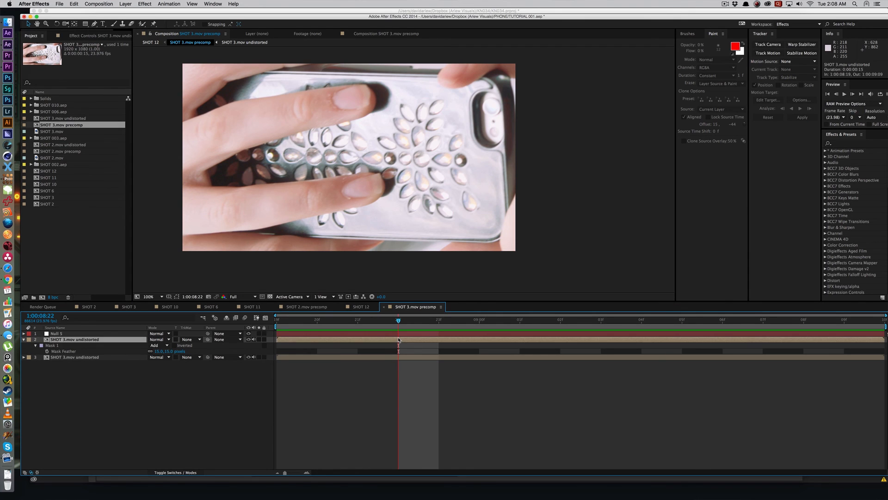
key(super+d)
drag(464, 198, 483, 170)
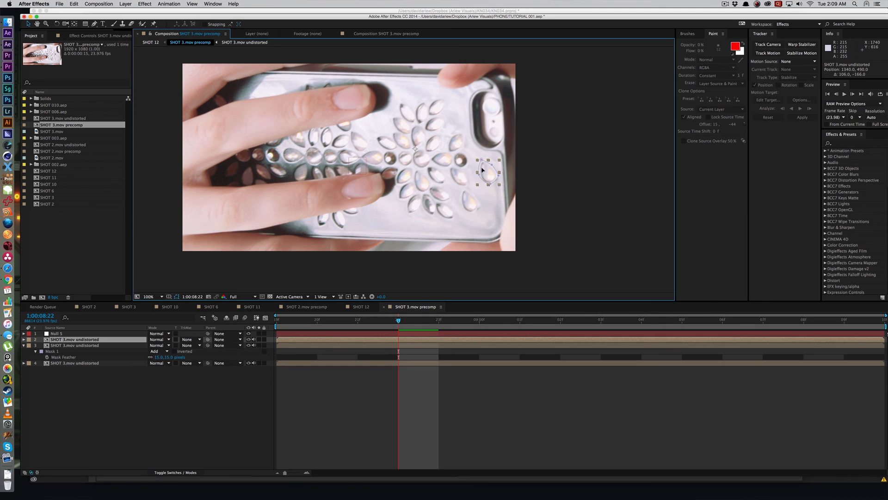
key(Delete)
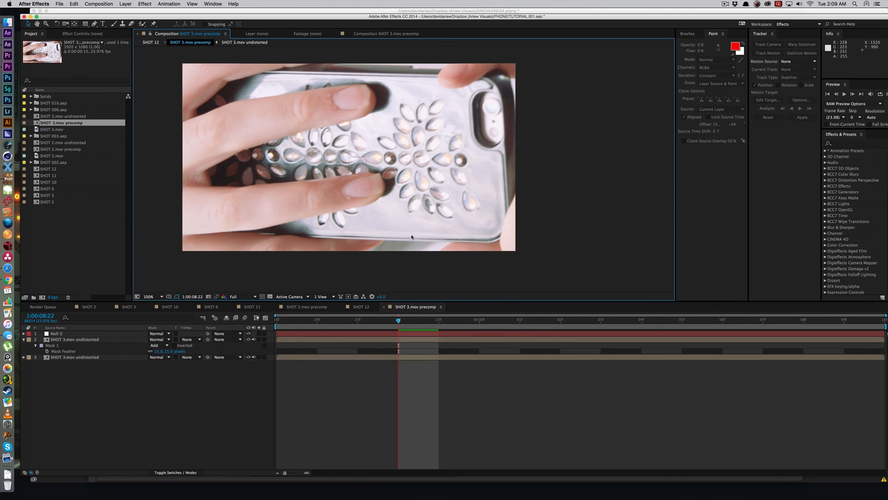
key(g)
click(453, 187)
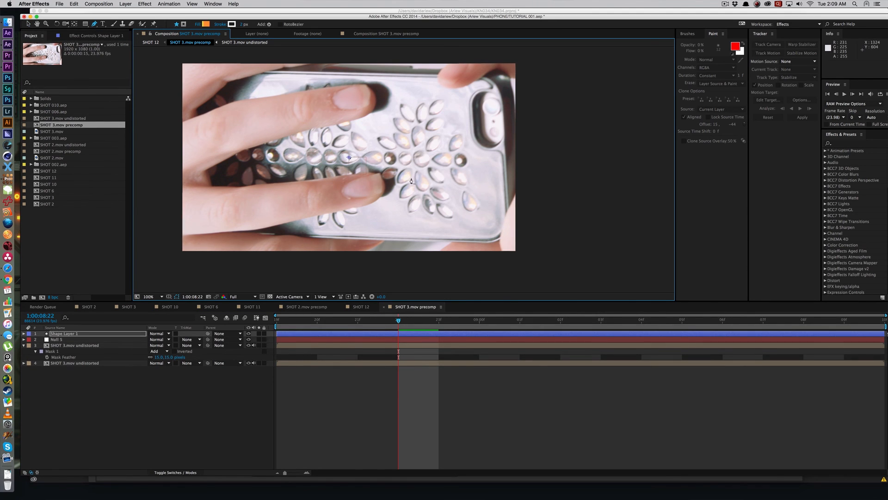
key(super+z)
click(415, 339)
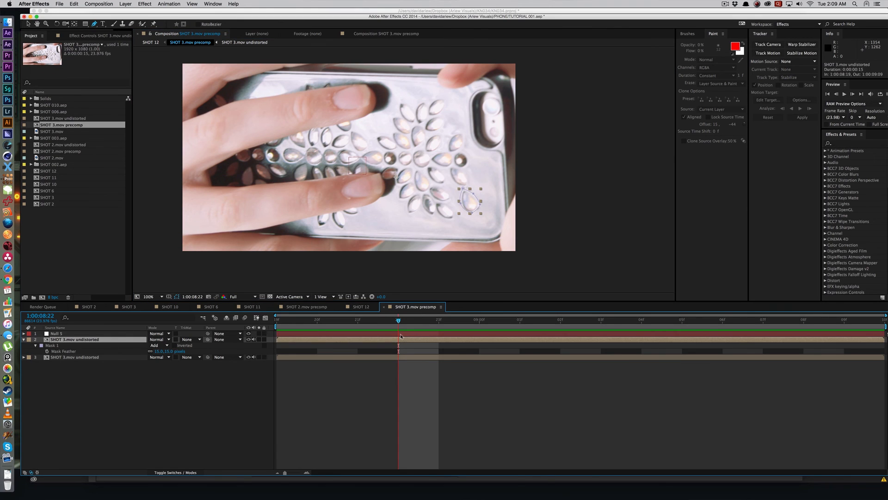
Step: Duplicate the unmasked SHOT 3.mov undistorted layer and draw a Pen mask around the jewels just above the right flower's center
click(390, 357)
key(super+d)
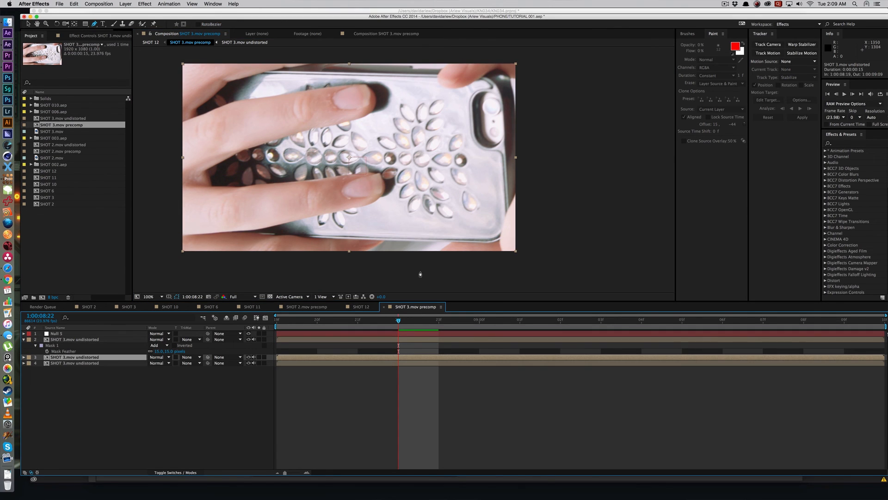
click(419, 171)
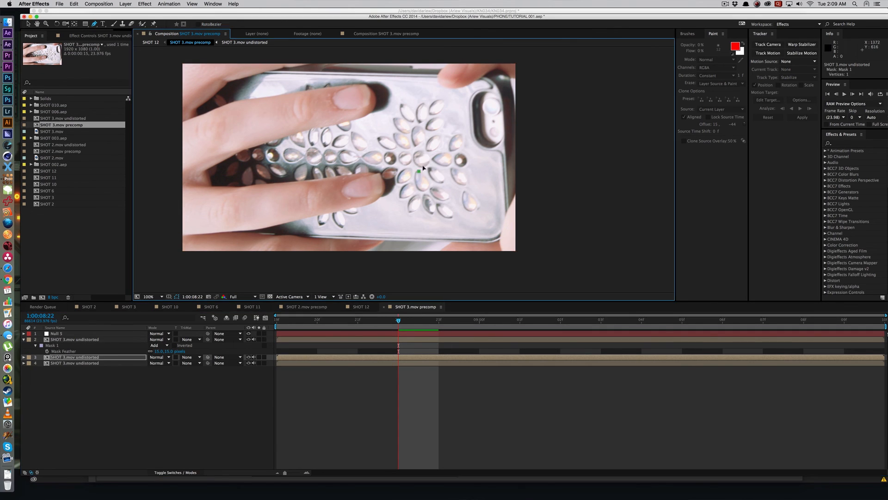
drag(429, 166, 430, 156)
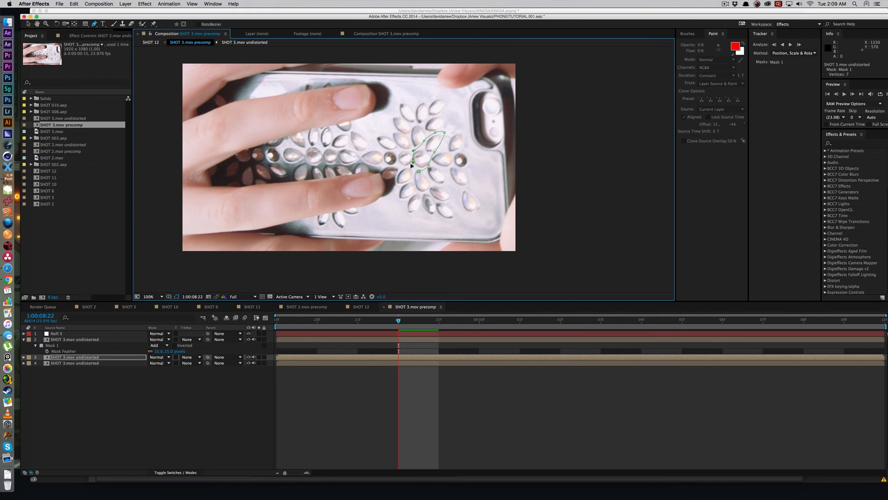
Step: Move the masked jewels onto the bare case below the lower fingertip, feather their mask 21 pixels, and preview the result
key(v)
drag(418, 150, 389, 215)
click(386, 272)
key(f)
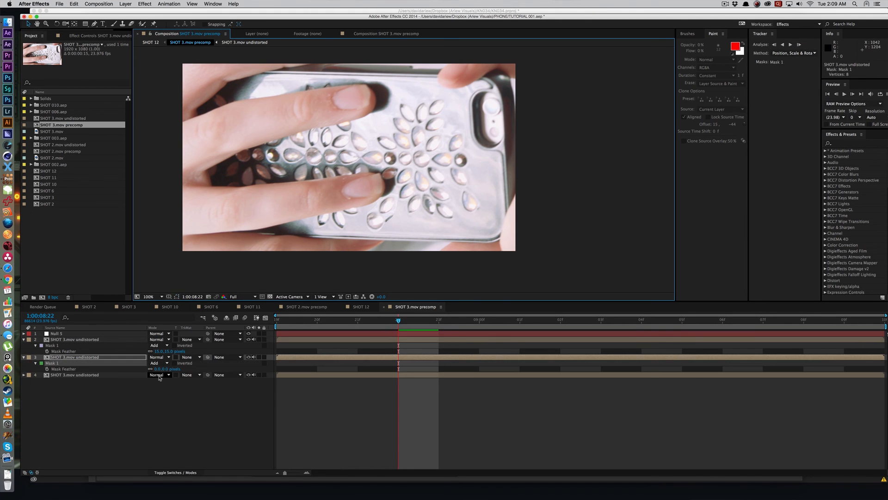
drag(164, 368, 168, 363)
key(super+shift+h)
key(space)
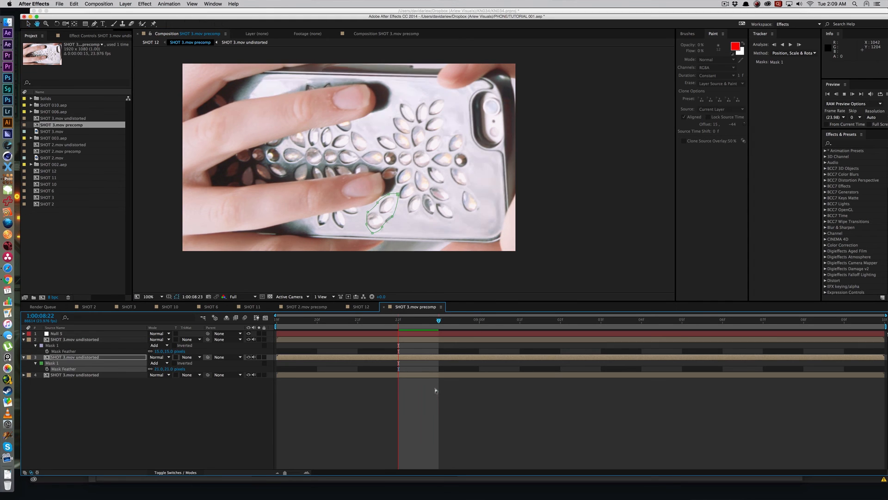
key(space)
Step: Duplicate the masked jewel patch, place the copy beside the upper fingertip, and play the precomp to check it
drag(392, 216, 385, 106)
key(super+shift+h)
click(385, 202)
key(super+d)
key(super+shift+h)
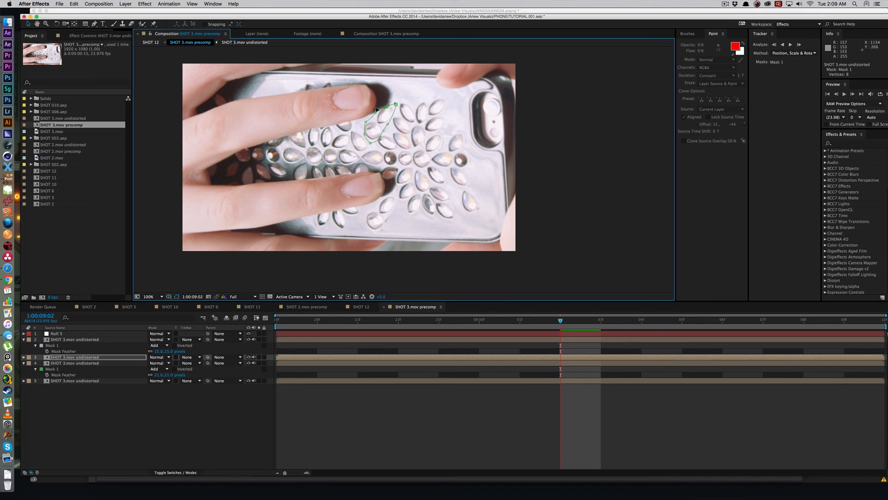
key(super+shift+h)
key(space)
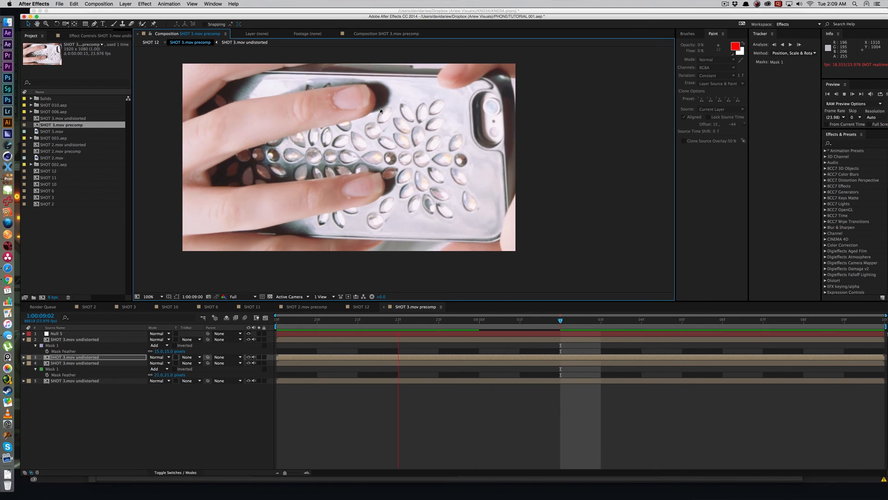
key(space)
key(period)
Step: Duplicate the unmasked SHOT 3.mov undistorted layer at 1:00:09:03 and mask the shadowed jewel at the lower fingertip
drag(384, 91, 431, 197)
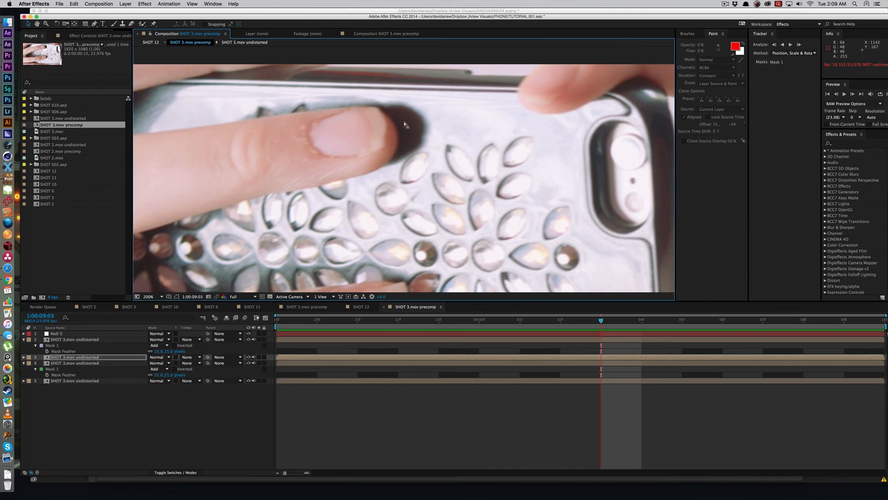
click(338, 381)
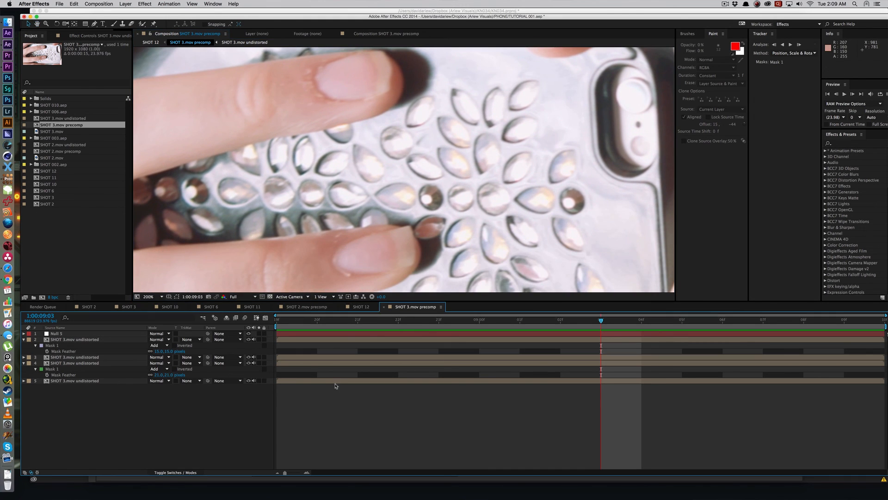
key(super+d)
key(g)
scroll(408, 241, down, 3)
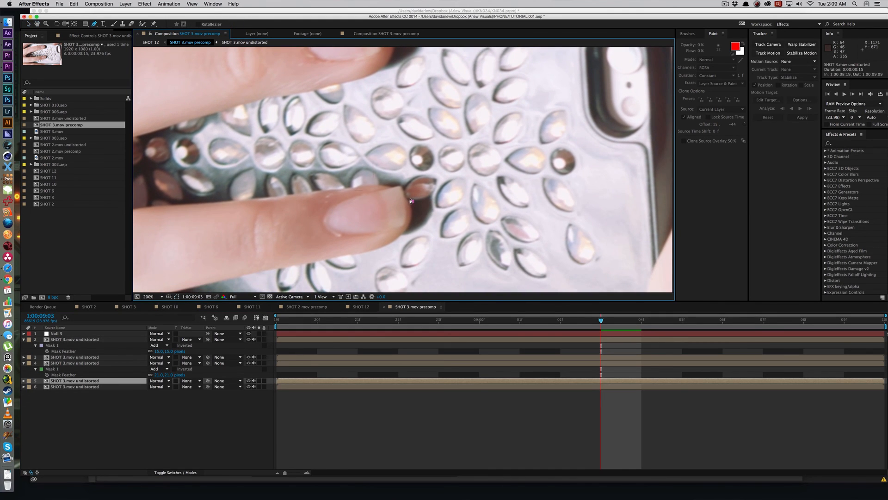
click(412, 201)
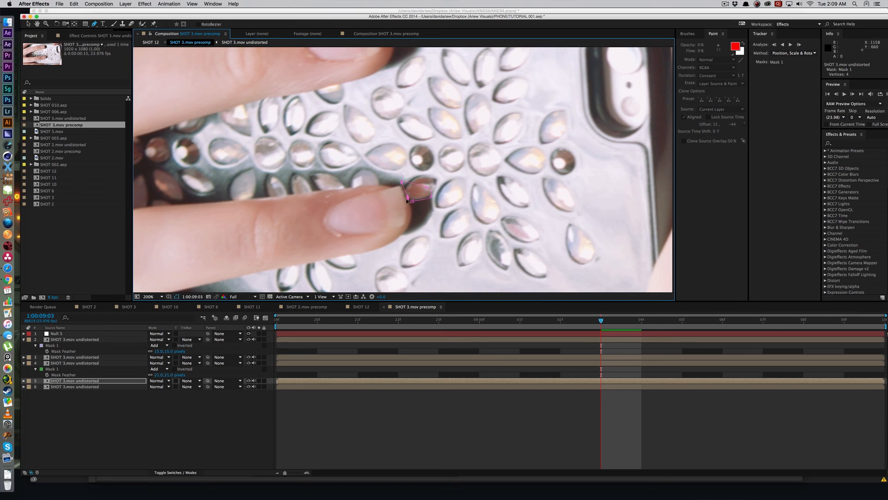
Step: Move the shadowed jewel patch to the tip of the upper finger and feather its mask 34 pixels
mouse_move(427, 188)
mouse_down()
mouse_move(438, 173)
mouse_move(407, 258)
mouse_move(403, 80)
mouse_move(401, 97)
mouse_move(393, 87)
mouse_up()
click(420, 187)
key(super+z)
click(421, 186)
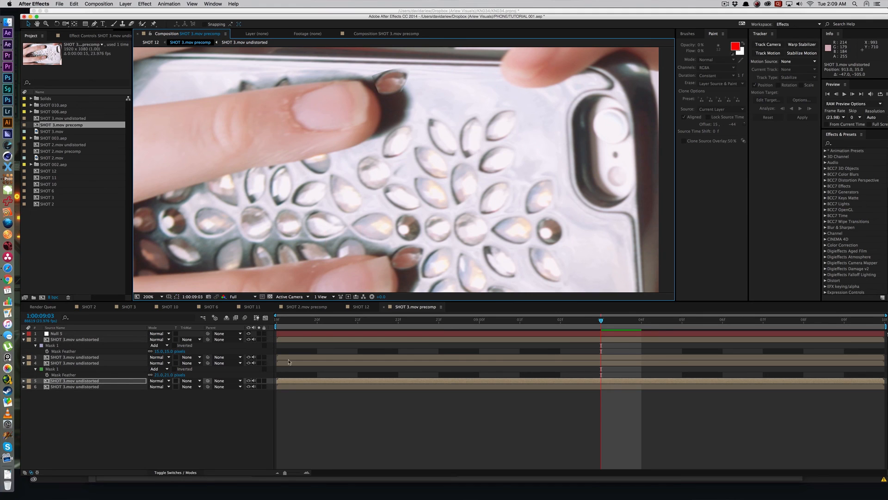
key(f)
click(160, 387)
click(161, 395)
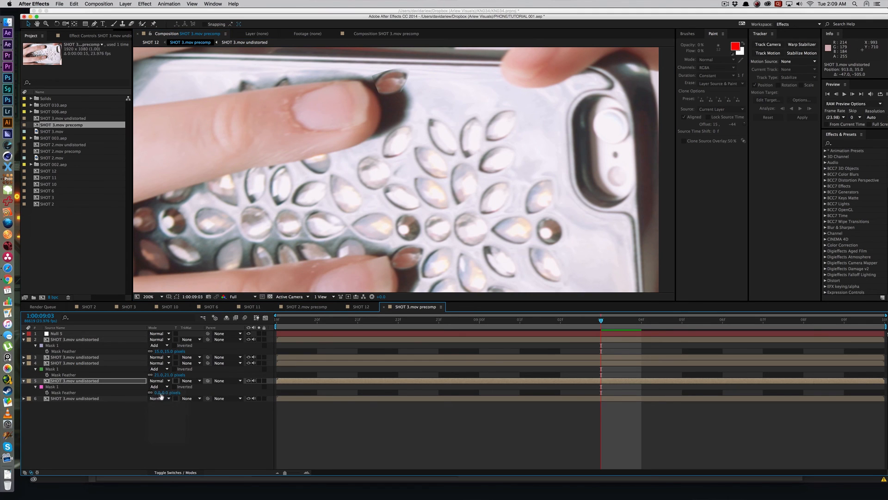
drag(162, 389, 178, 389)
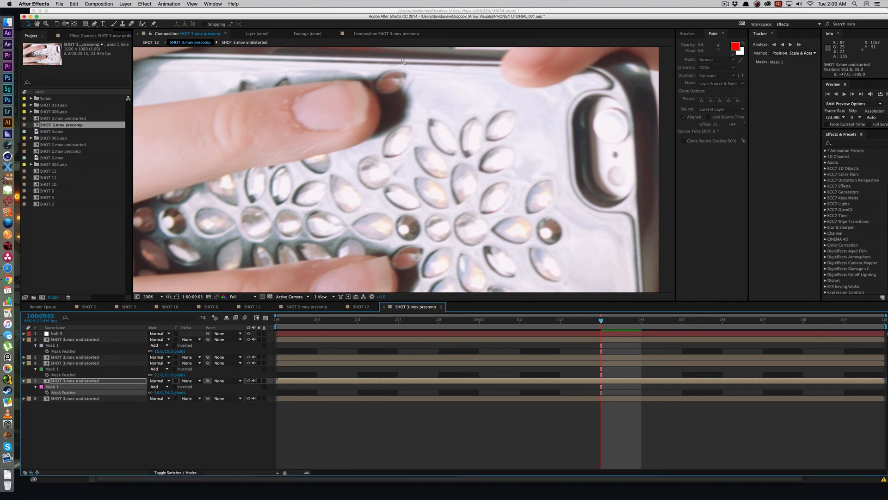
Step: Play the precomp and SHOT 12 to examine how all the added jewels sit on the moving case
key(space)
key(space)
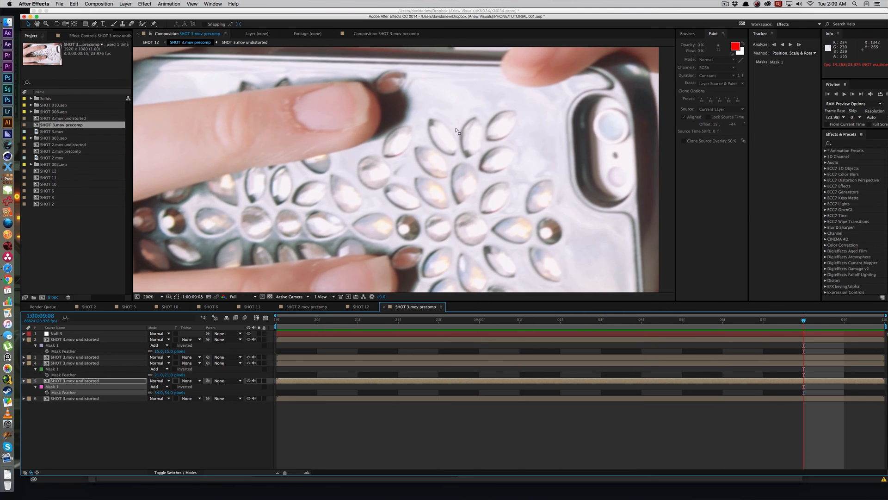
key(comma)
key(Tab)
click(418, 131)
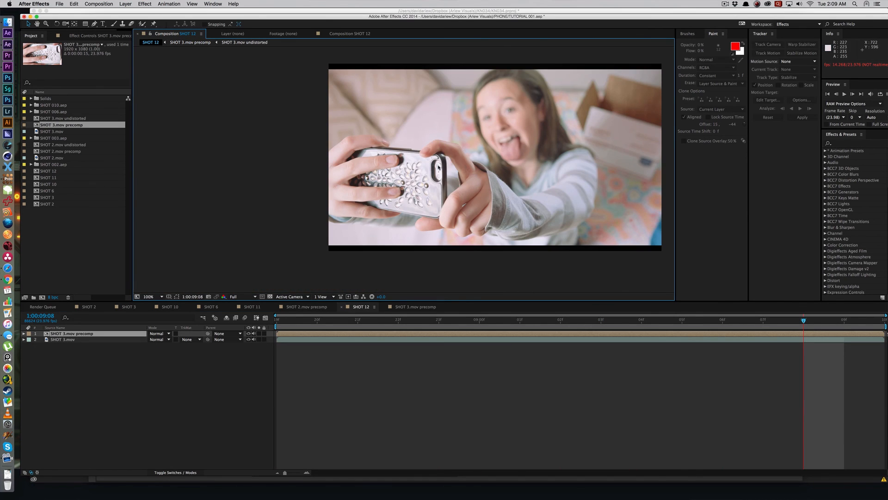
key(period)
key(space)
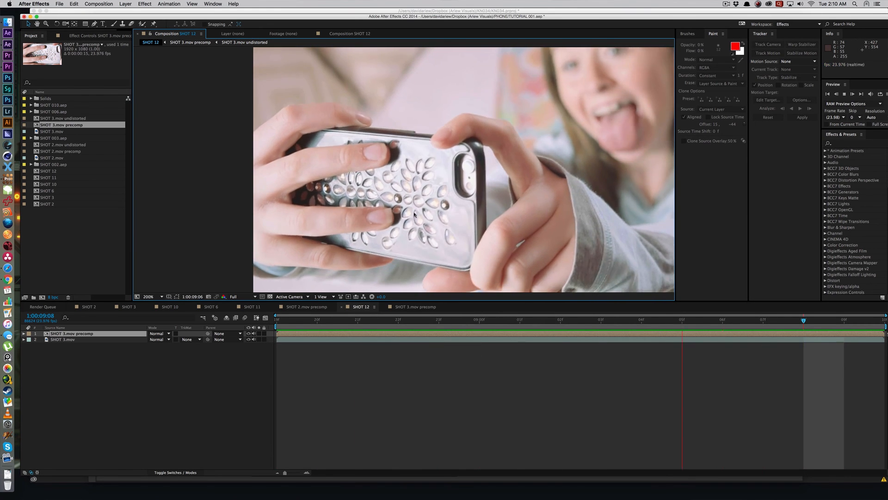
key(space)
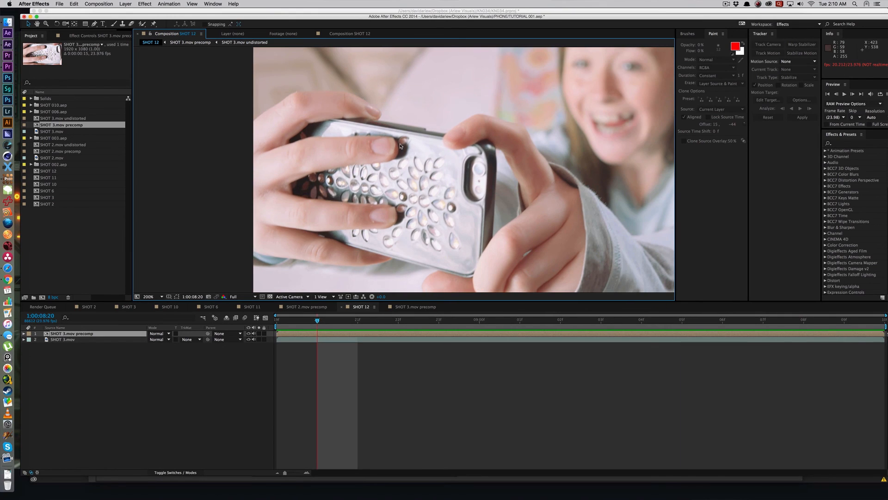
Step: Duplicate the unmasked SHOT 3.mov undistorted layer in the precomp at 1:00:08:20 and draw a mask around the shadowed jewels between the fingers
click(435, 348)
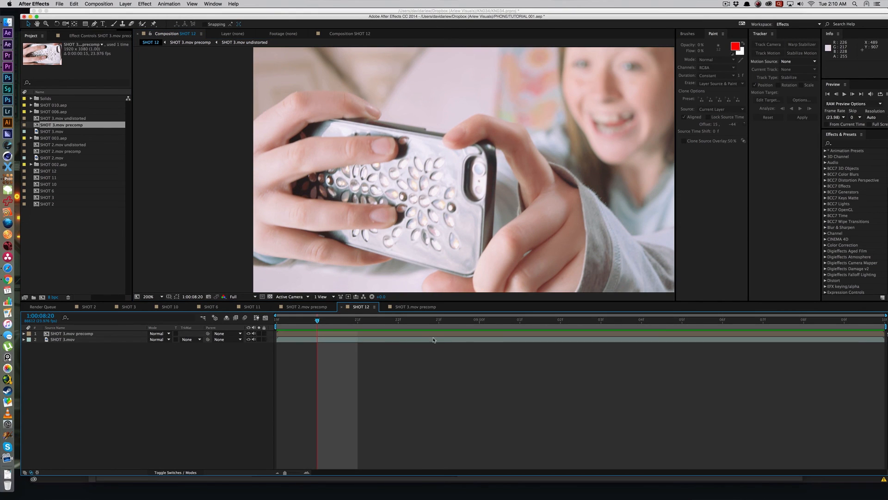
double_click(431, 335)
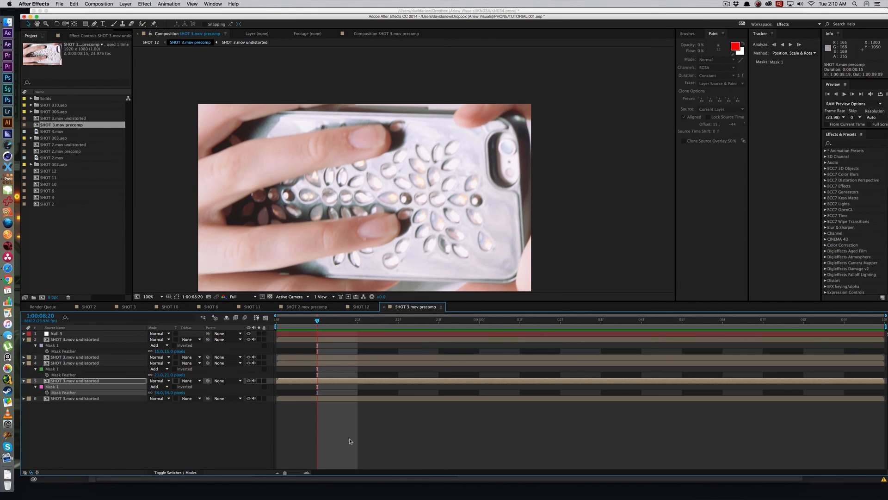
click(337, 400)
key(super+d)
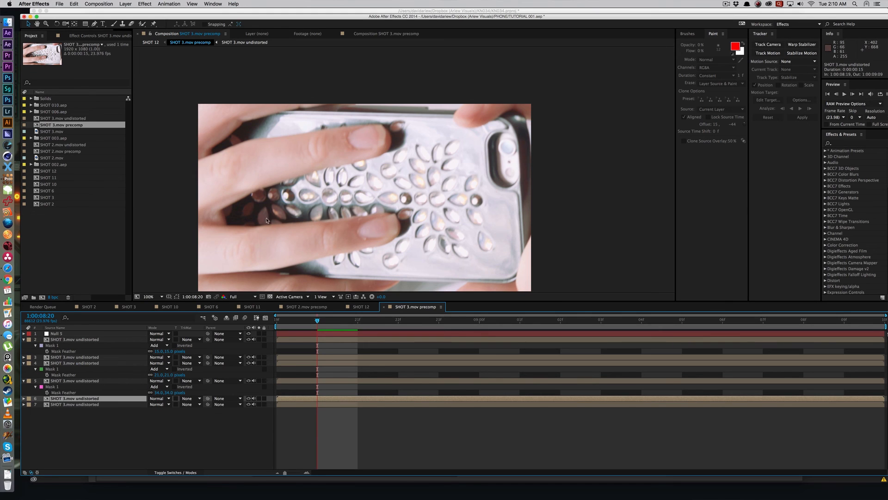
drag(262, 220, 422, 180)
scroll(421, 179, up, 2)
key(g)
click(384, 180)
click(406, 150)
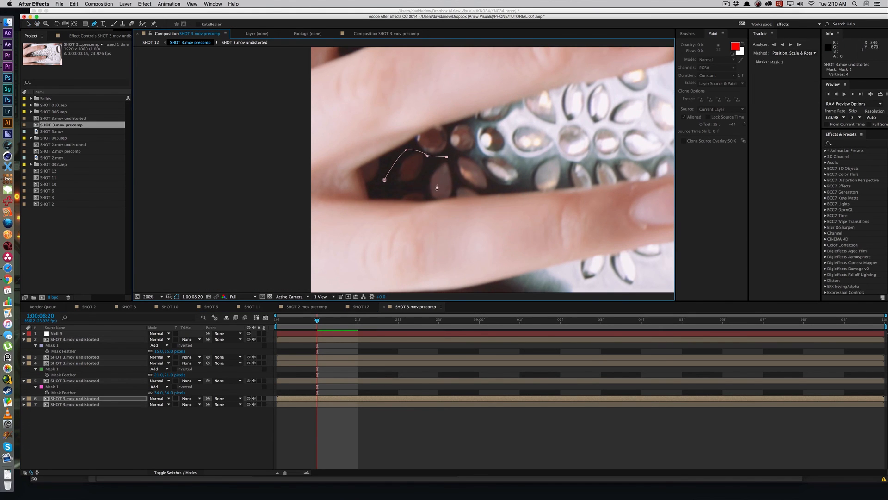
click(455, 194)
Step: Remove surplus mask points so that the mask encloses only the single darkest jewel between the fingers
drag(432, 168, 329, 171)
key(v)
click(369, 173)
scroll(329, 172, down, 2)
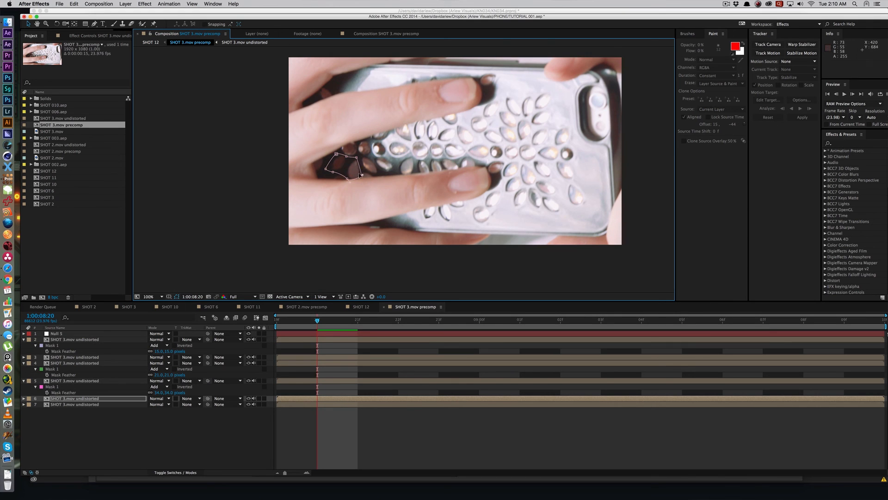
click(345, 160)
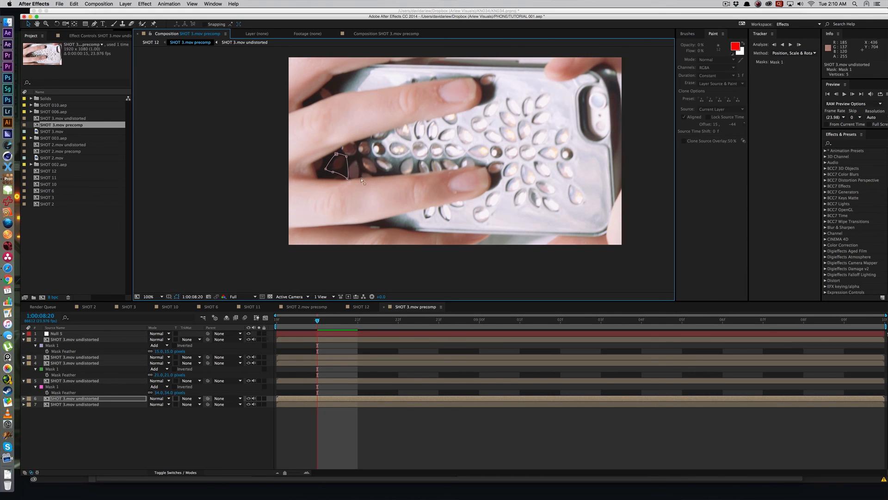
click(347, 178)
key(Delete)
click(333, 172)
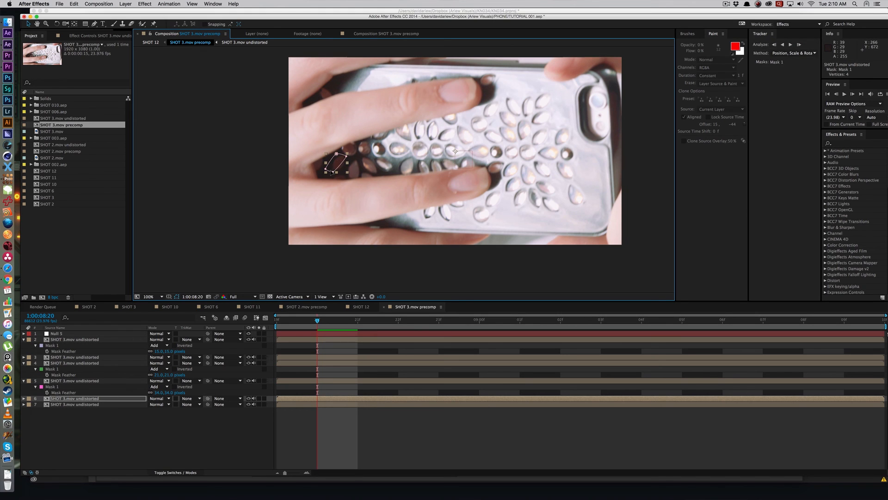
Step: Move the dark jewel patch to just below the existing patch at the upper fingertip and feather its mask 37 pixels
click(339, 164)
drag(339, 165, 431, 213)
key(period)
key(space)
click(458, 169)
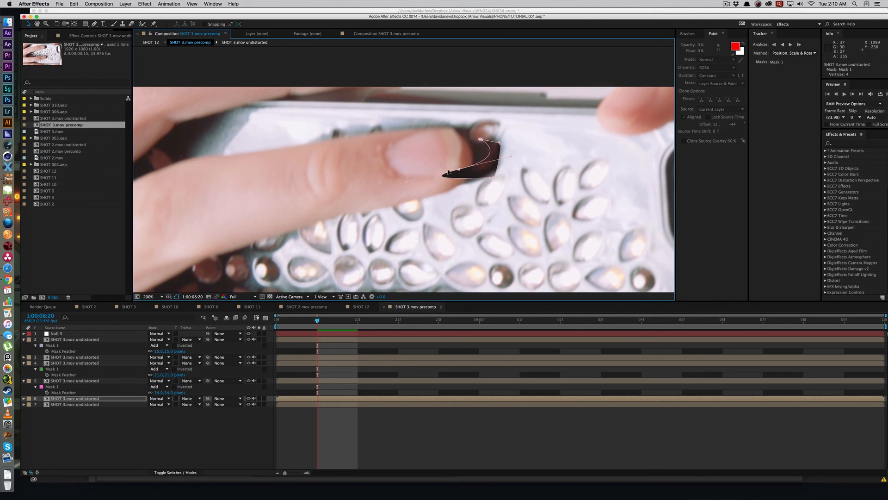
drag(458, 169, 492, 172)
key(f)
drag(165, 409, 176, 404)
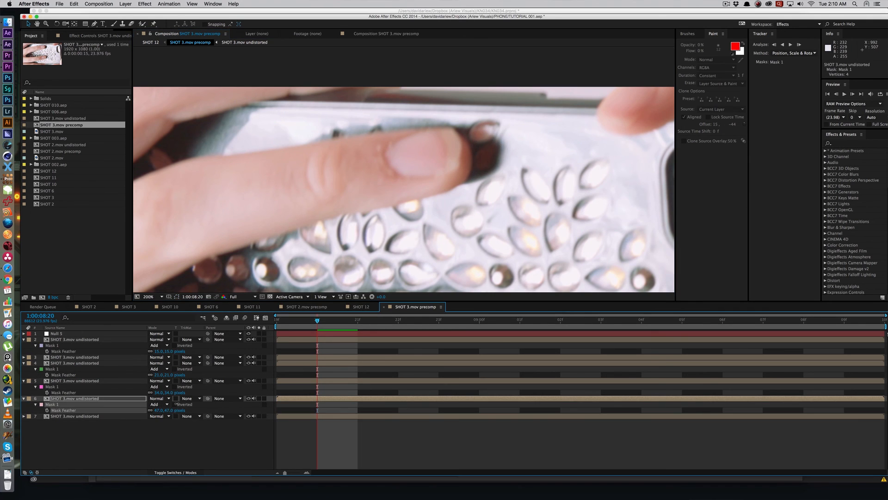
Step: Play the precomp and SHOT 12 to examine the dark jewel patch at the upper fingertip
key(space)
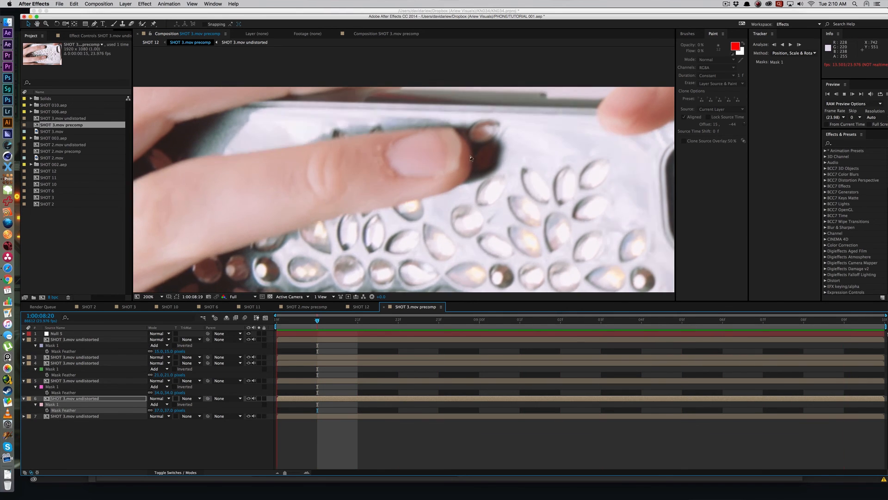
key(s)
key(Tab)
click(433, 187)
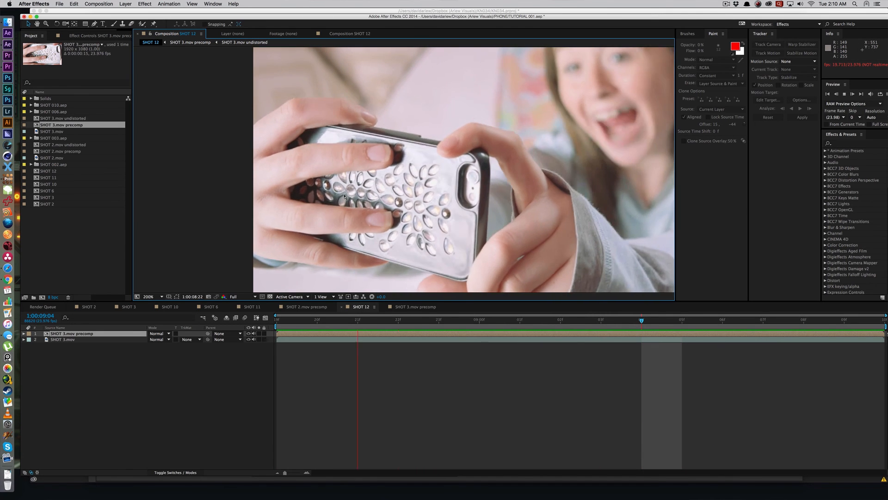
key(space)
Step: Duplicate the unmasked SHOT 3.mov undistorted layer at 1:00:08:22 and mask the jewel cluster in the middle of the case beside the fingertips
key(Tab)
click(463, 370)
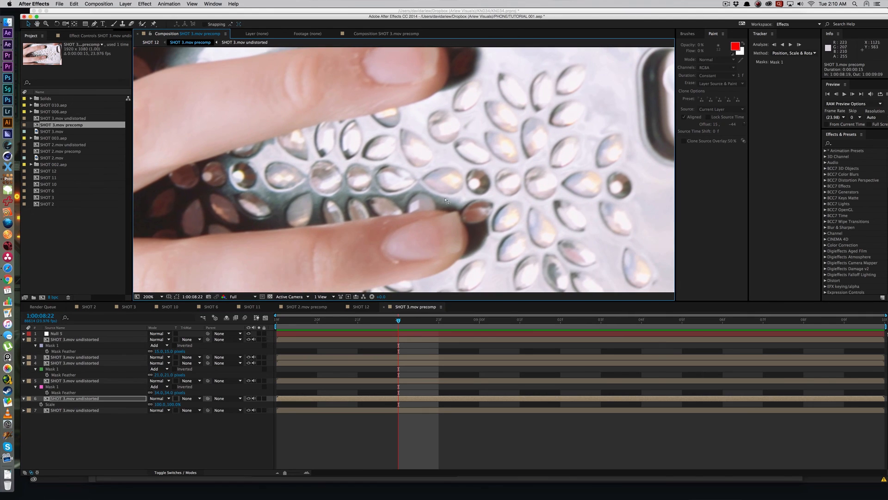
click(378, 411)
key(super+d)
key(comma)
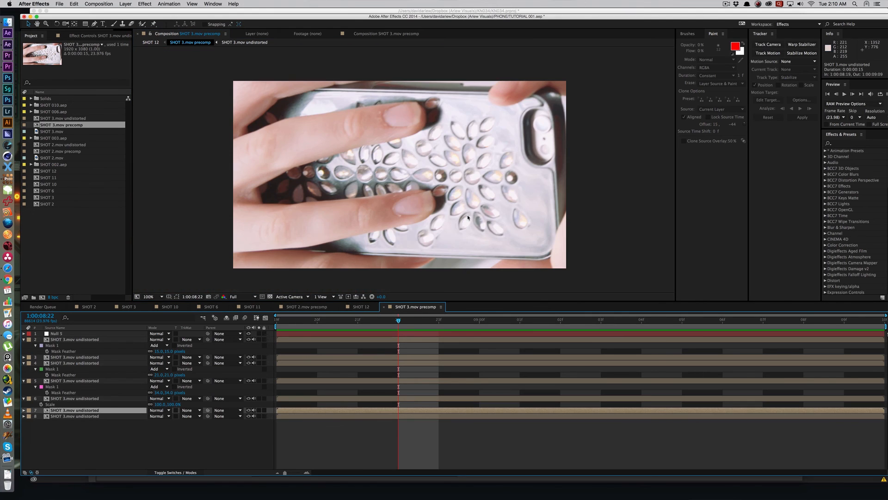
key(g)
click(411, 174)
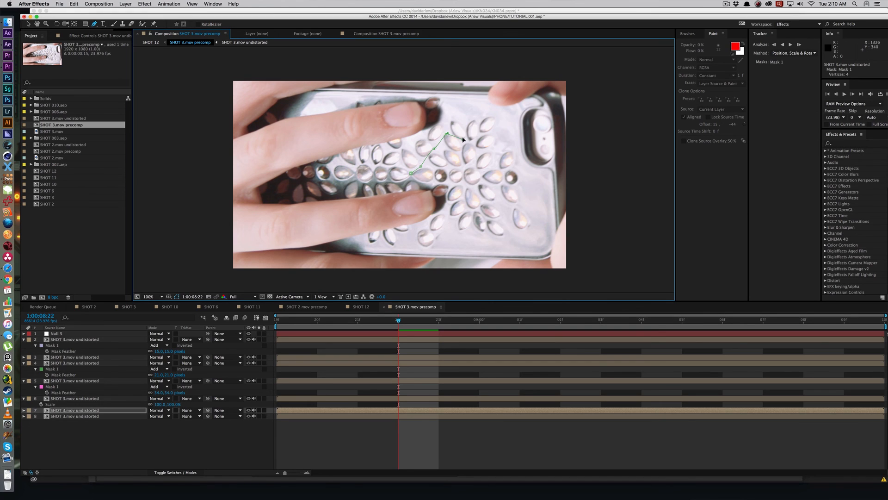
click(472, 165)
key(v)
Step: Move the masked jewel cluster into the case's empty lower corner at the camera end, and the single drop-shaped jewel patch to the lower edge
click(449, 160)
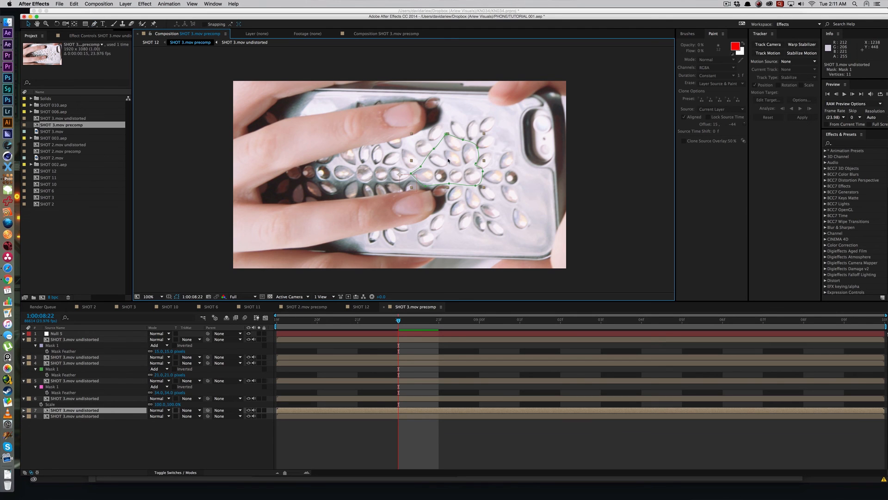
drag(449, 161, 504, 236)
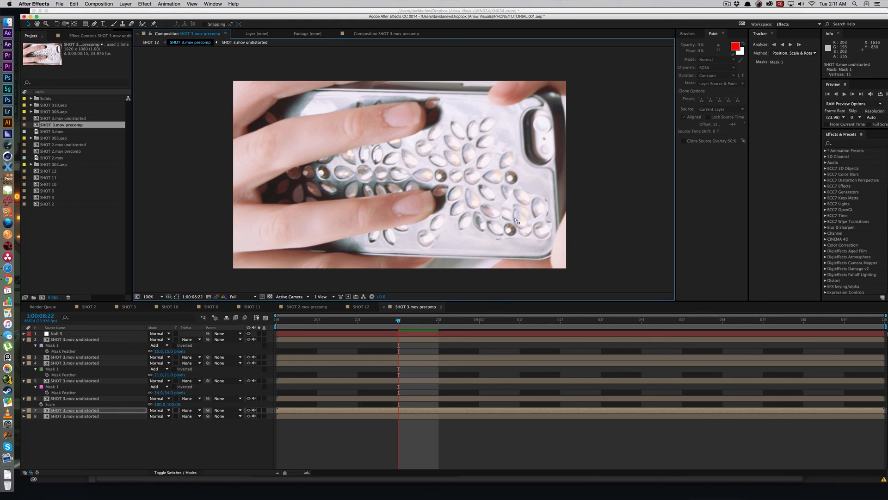
click(519, 219)
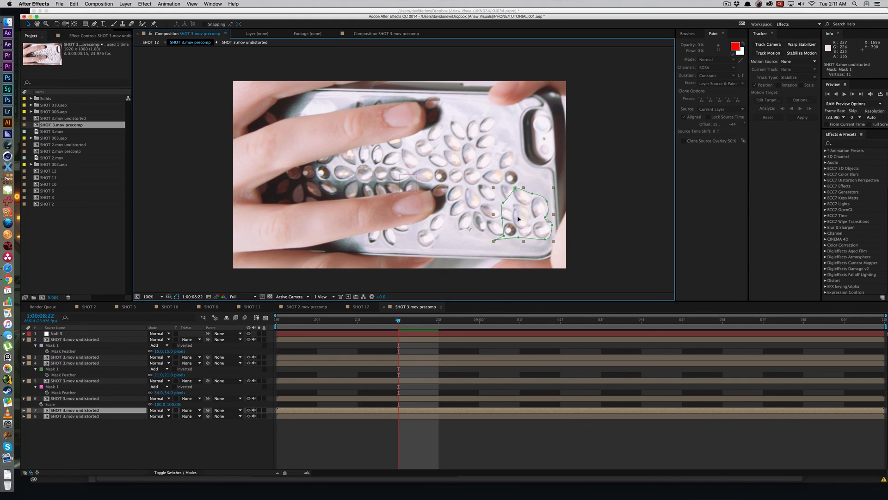
click(82, 342)
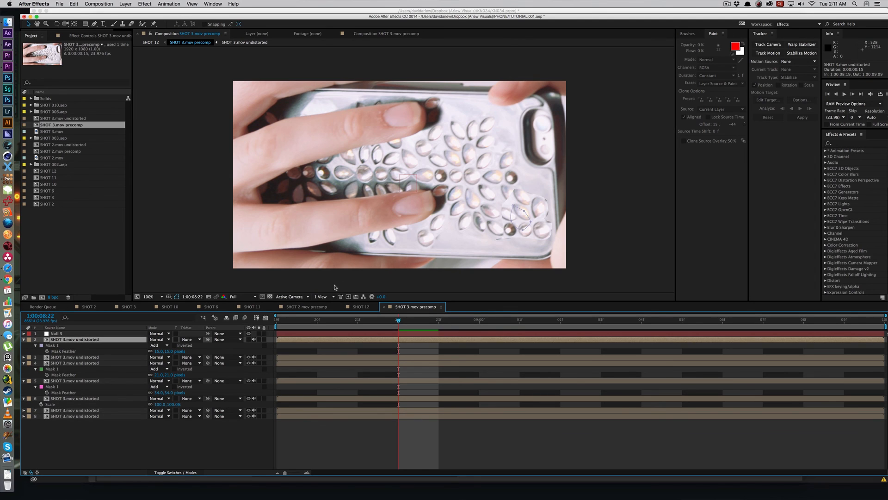
drag(522, 222, 461, 241)
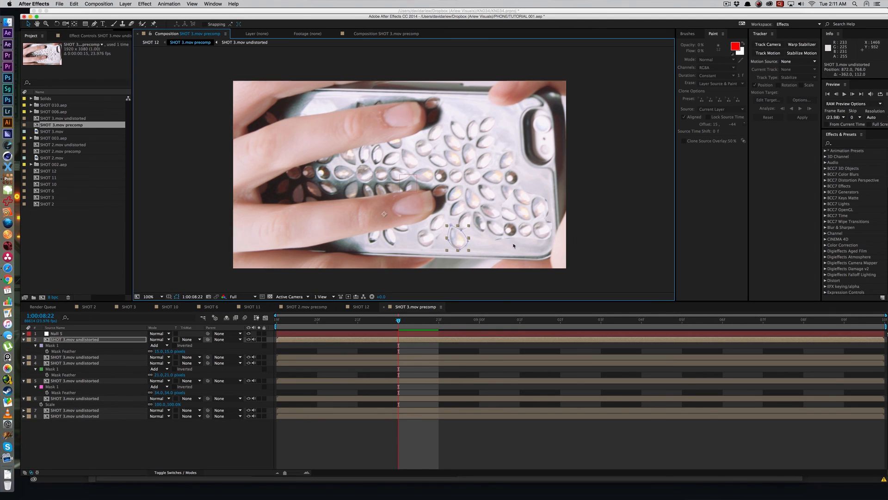
Step: Feather the jewel cluster's mask 33 pixels, extend its upper corner toward the case edge, and preview the precomp
click(111, 410)
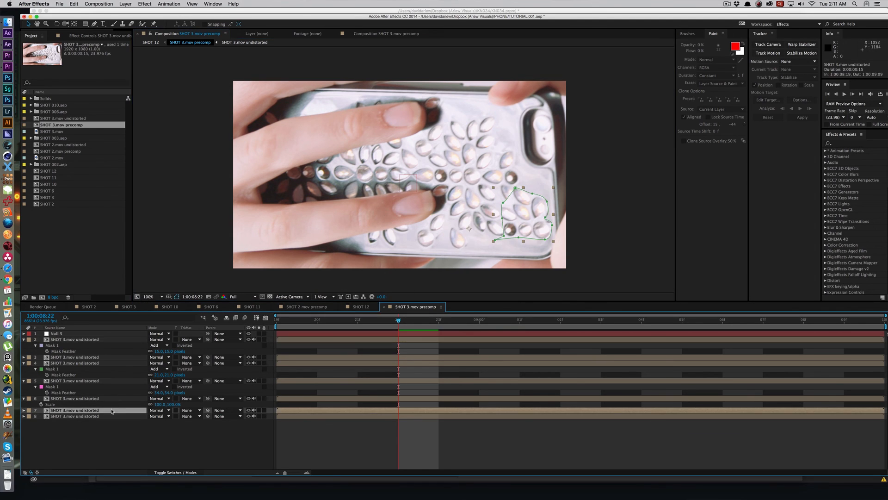
key(f)
drag(164, 419, 173, 417)
key(KP_0)
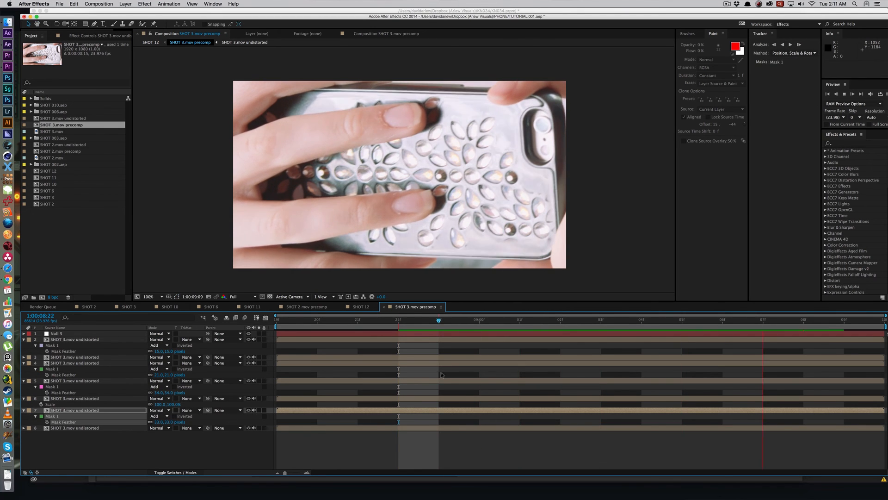
drag(535, 192, 552, 171)
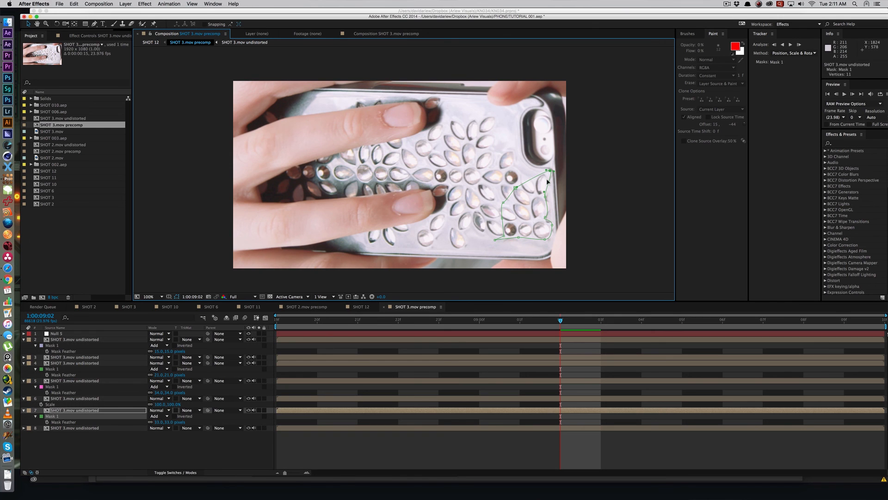
key(space)
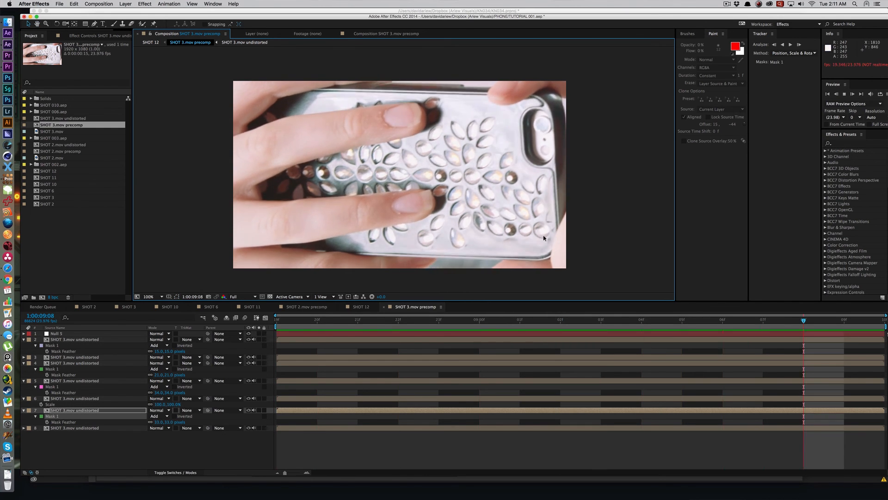
Step: Play SHOT 12 to examine how the added jewel cluster follows the moving case
key(Tab)
click(454, 348)
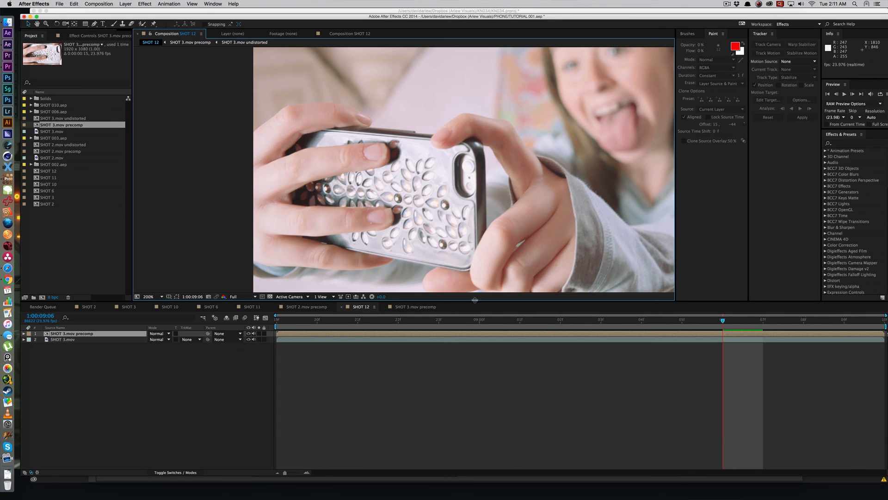
key(space)
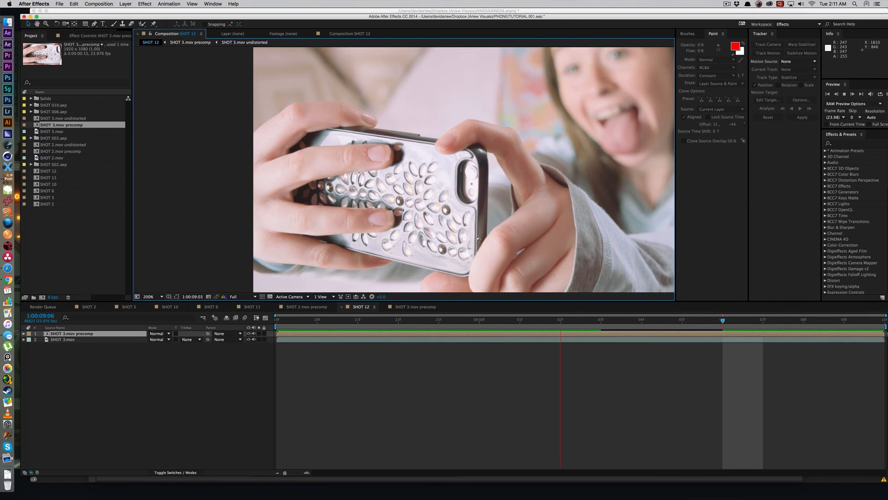
key(space)
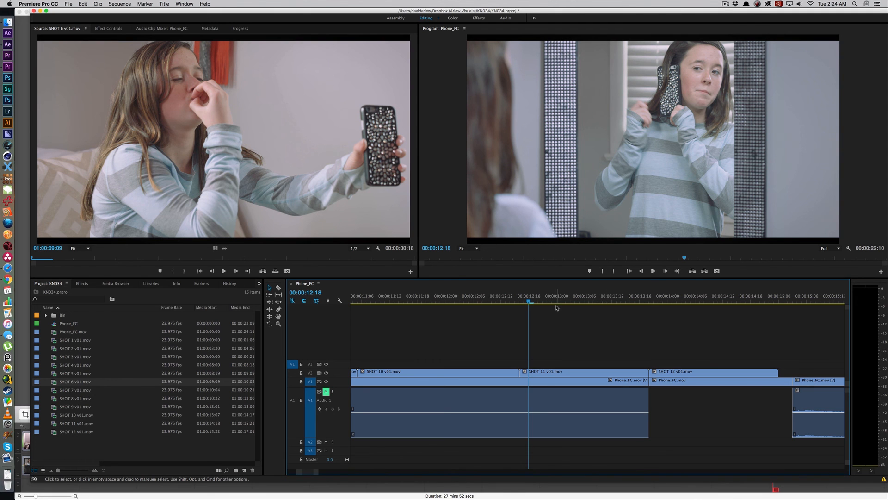
Step: Switch to Premiere Pro and play SHOT 11 v01.mov in the Phone_FC sequence from 00:00:12:16
key(Left)
key(Left)
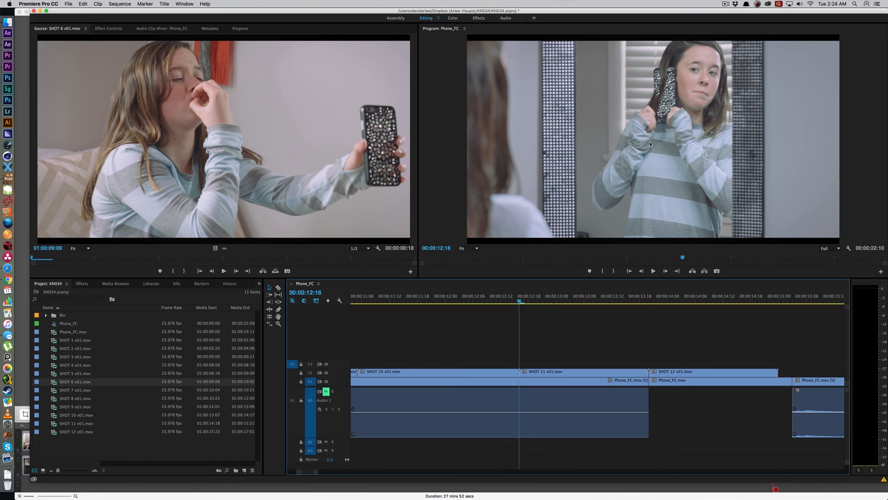
key(space)
Step: Disable the SHOT 11 v01.mov clip and go to 00:00:12:17 to view the original phone case footage
click(558, 373)
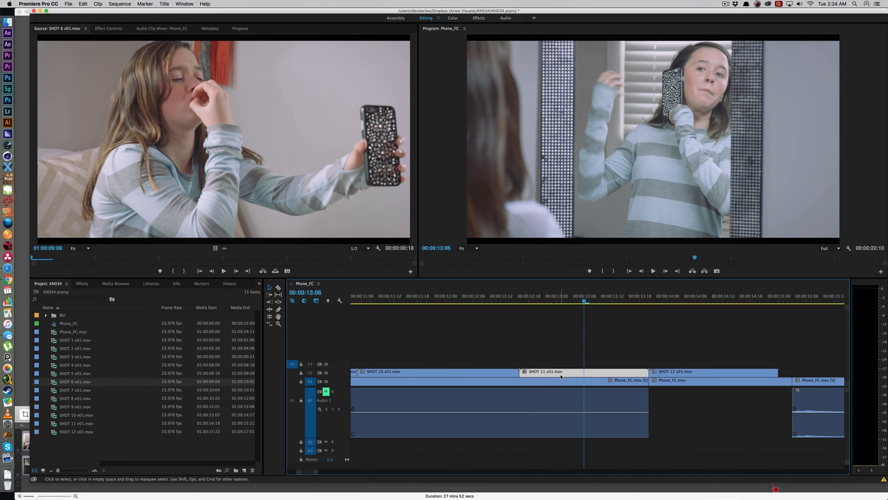
drag(562, 299, 523, 299)
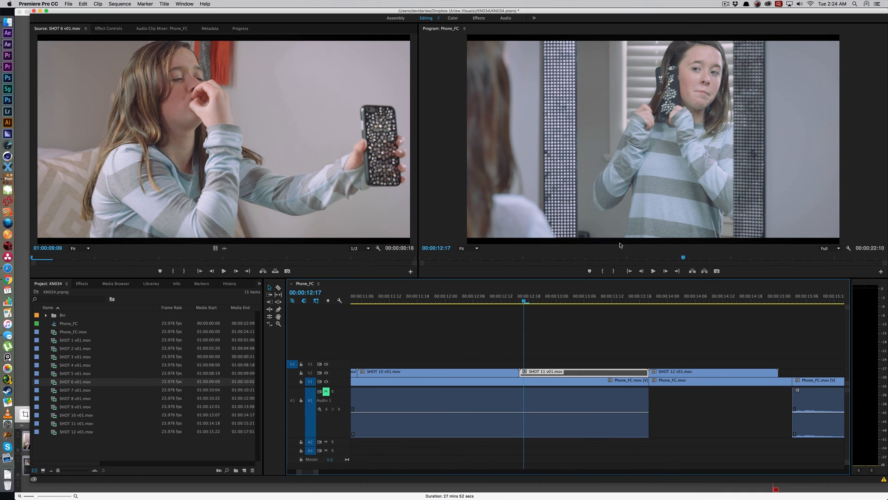
click(556, 365)
click(555, 373)
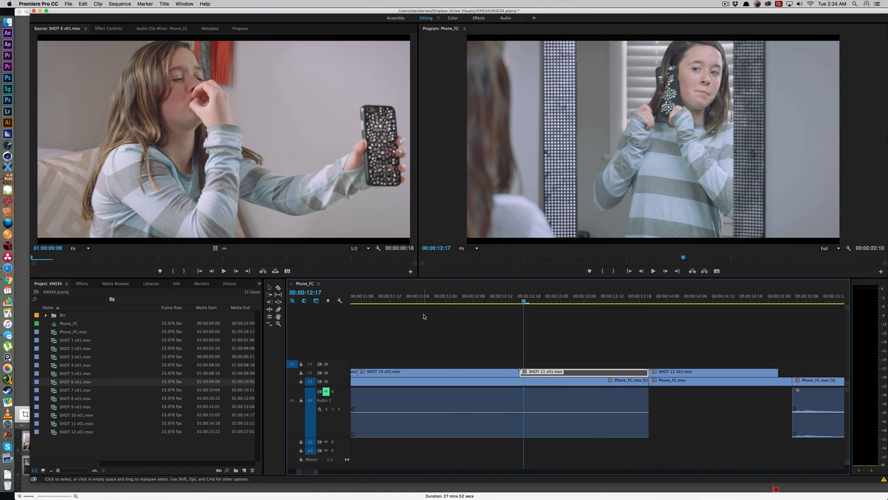
Step: Open SHOT 9.mov from the SHOTS folder in mocha Pro as new project SHOT 9, frames 0 to 27 at 23.976 fps
click(7, 21)
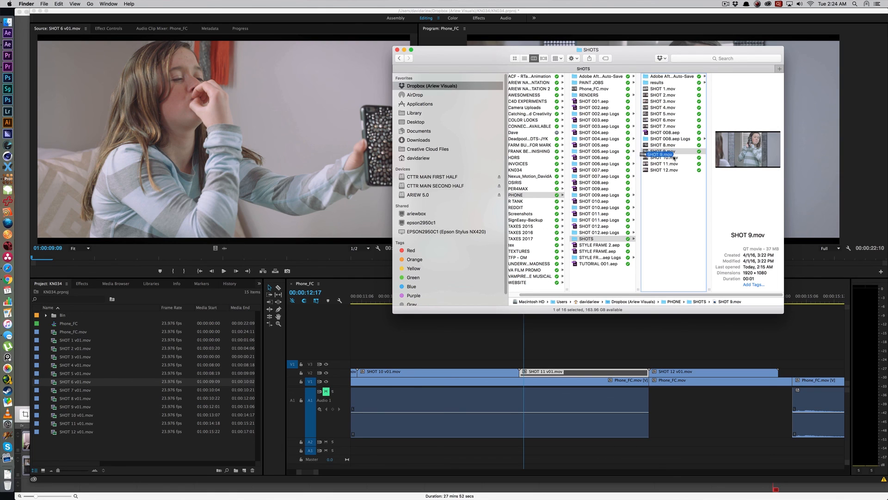
drag(13, 272, 8, 177)
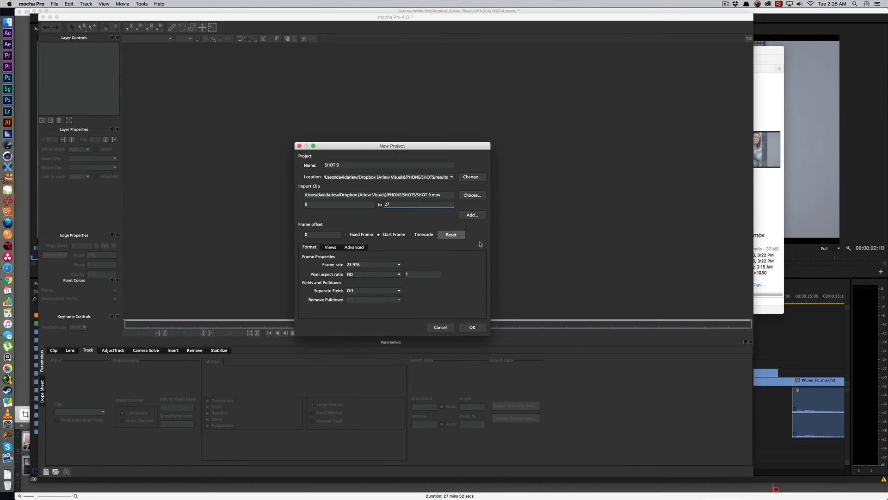
click(472, 327)
click(405, 248)
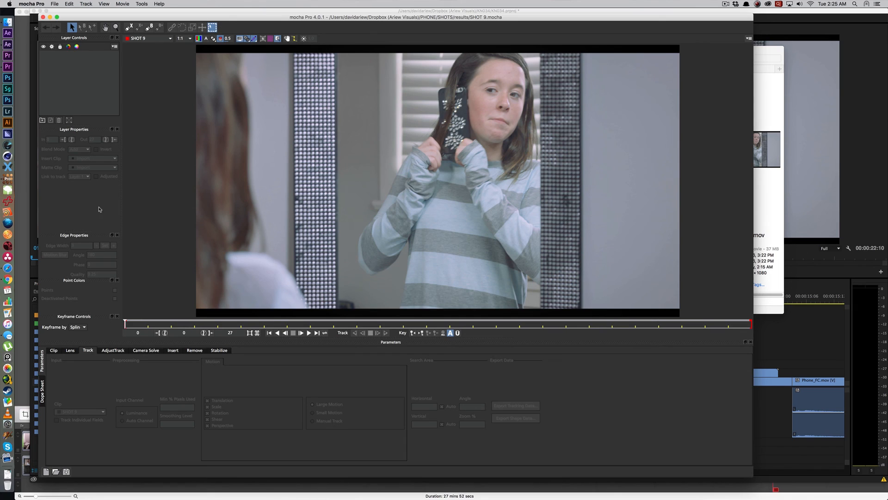
Step: Draw a closed X-Spline shape around the jewelled back of the phone case in frame 0 of SHOT 9
click(129, 27)
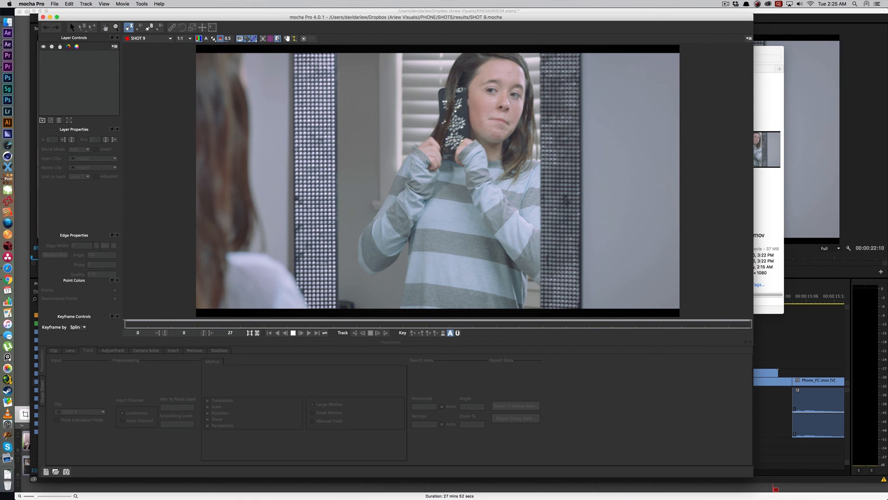
click(441, 159)
click(450, 134)
click(457, 112)
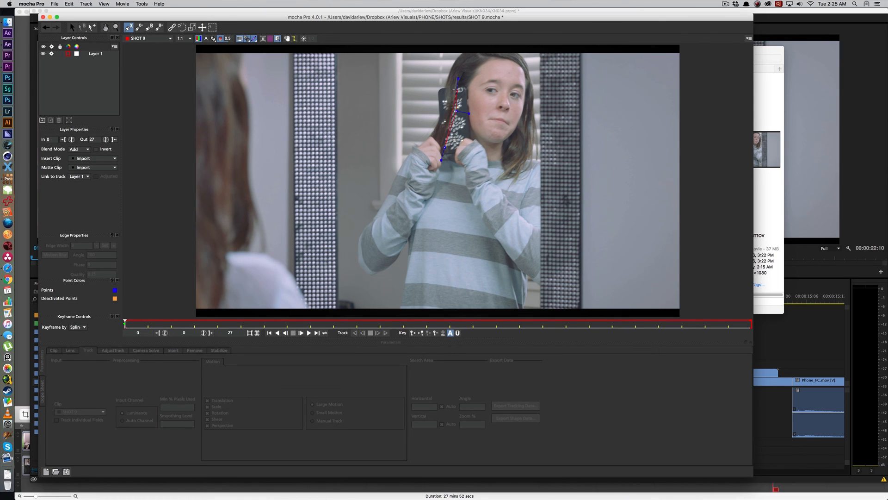
click(470, 136)
click(459, 138)
click(459, 140)
click(452, 153)
click(444, 153)
right_click(444, 154)
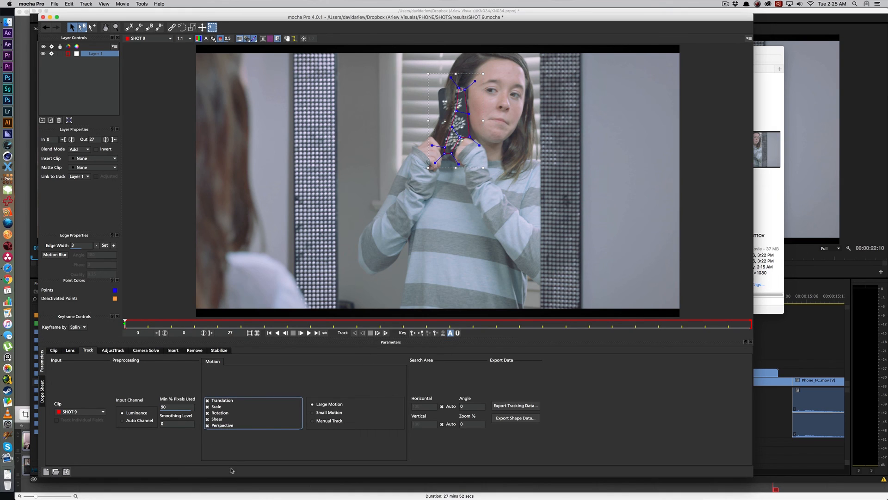
Step: Track the layer forward from frame 0 and, at frame 5, reshape the spline to the phone case's upper and lower corners
click(378, 333)
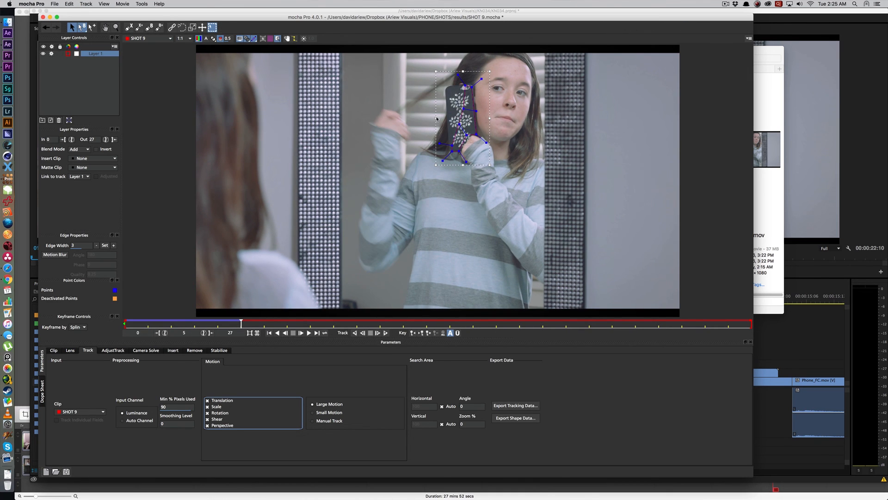
drag(466, 124, 446, 88)
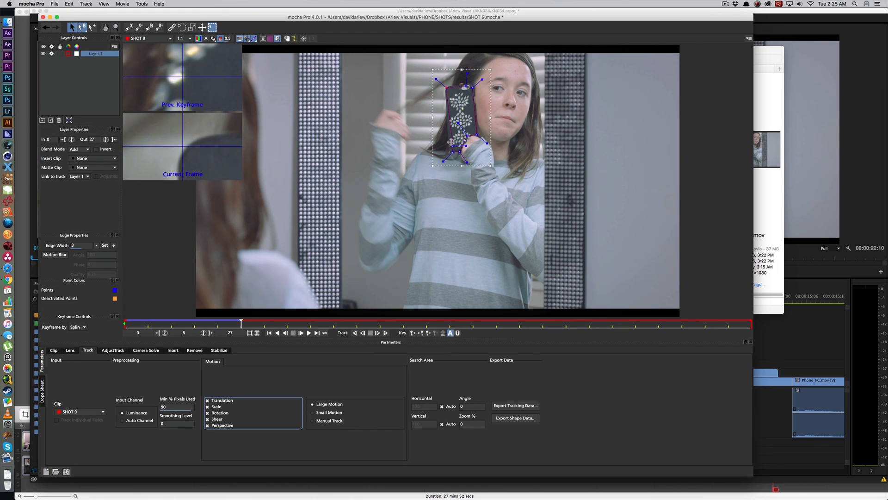
drag(451, 142, 448, 141)
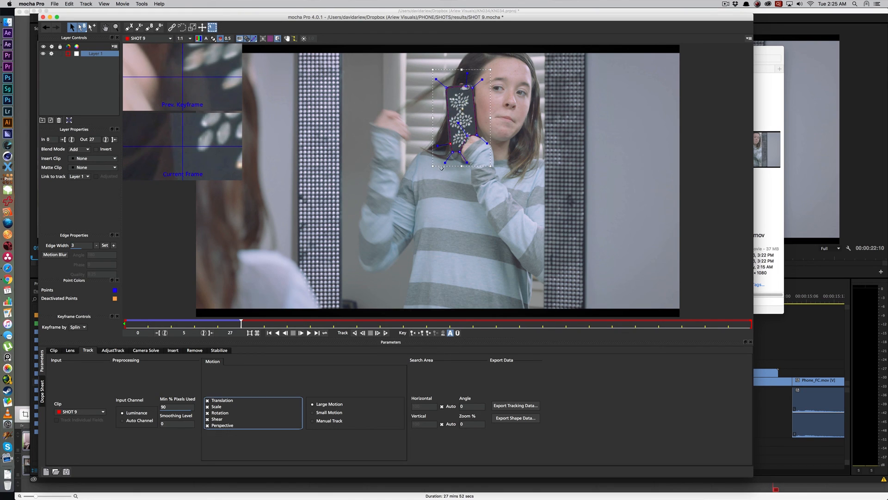
Step: Track forward to frame 8, go back to frame 6, and refit the spline's lower points to the case edge beside the hand
click(379, 333)
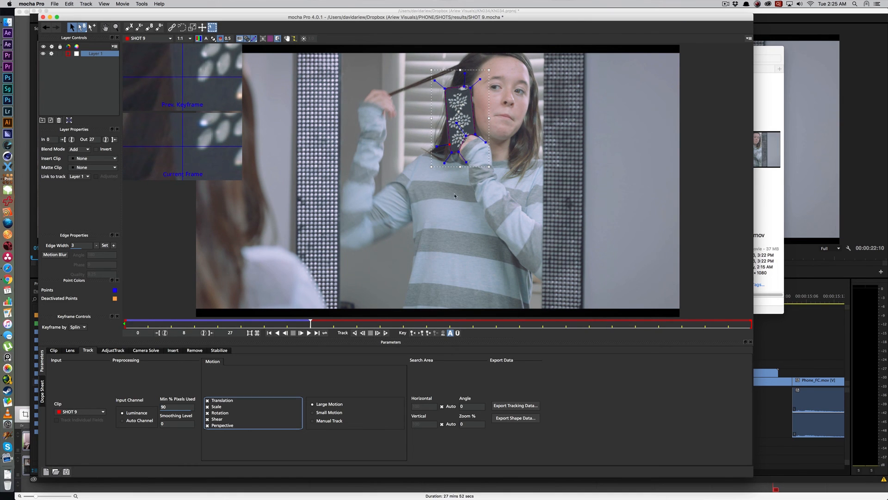
drag(311, 322, 266, 327)
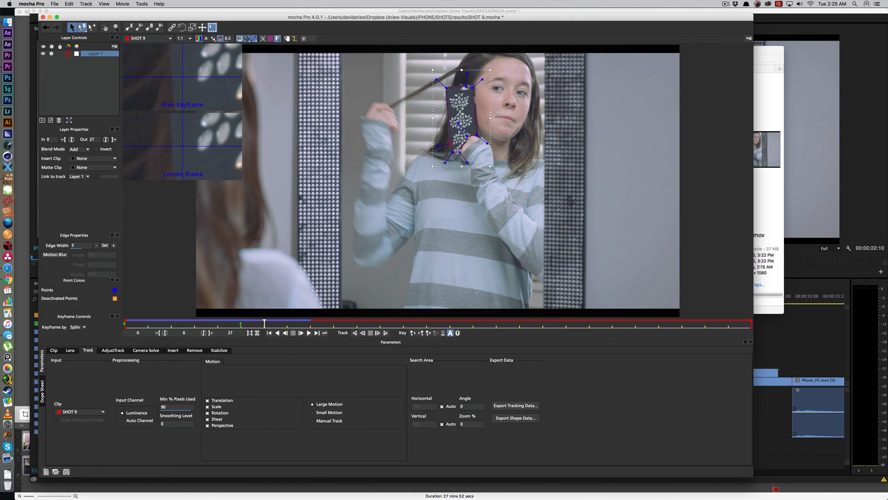
drag(459, 152, 475, 133)
click(467, 136)
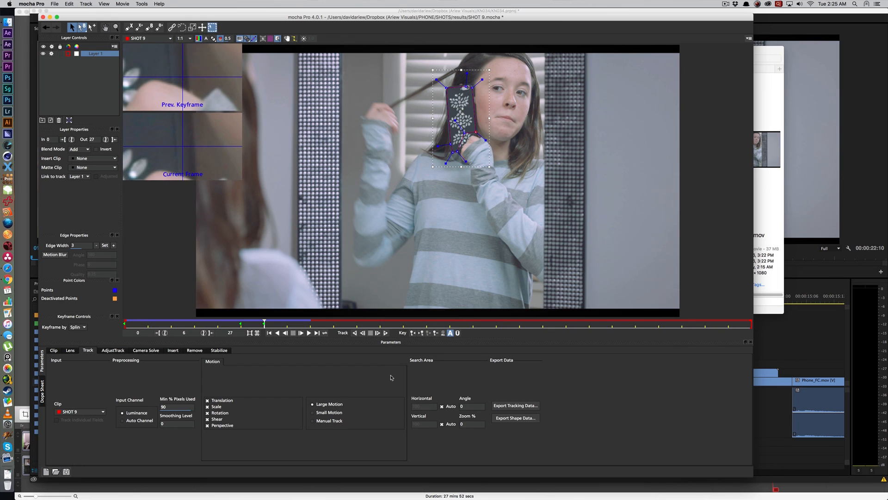
Step: Track the layer on to frame 27, refitting the spline's lower edge above the fingers at frames 12 and 17
click(378, 333)
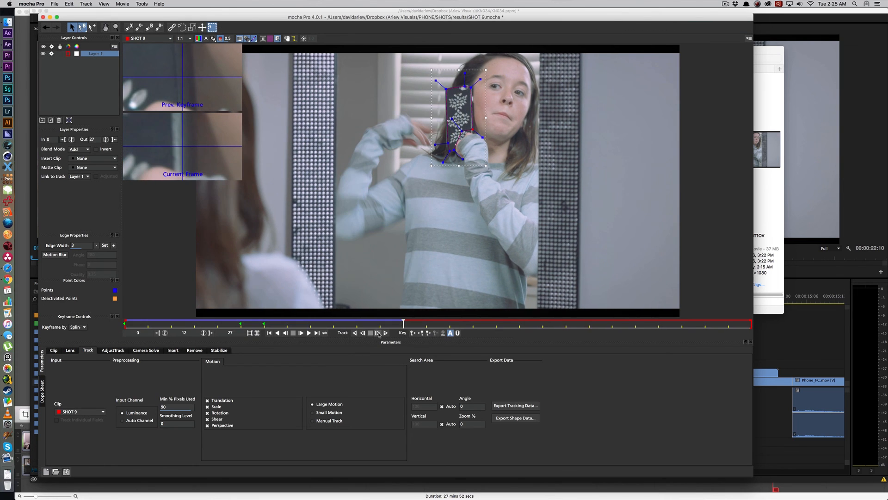
drag(454, 149, 453, 147)
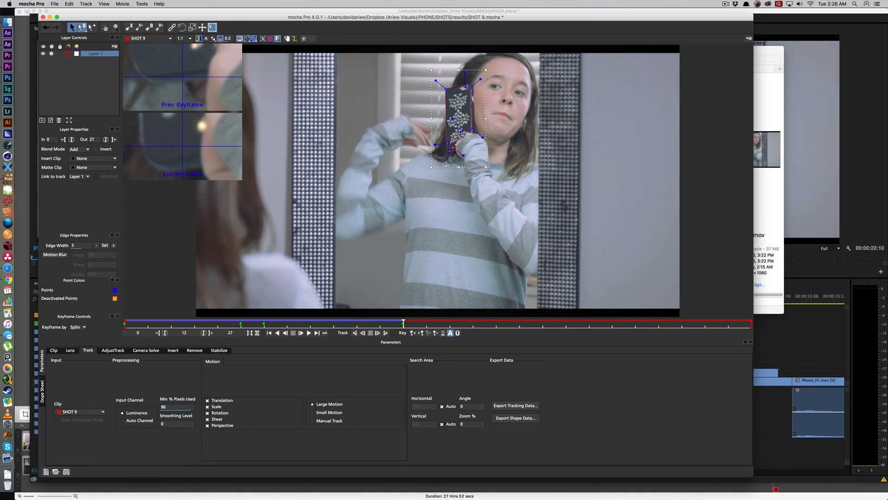
click(380, 331)
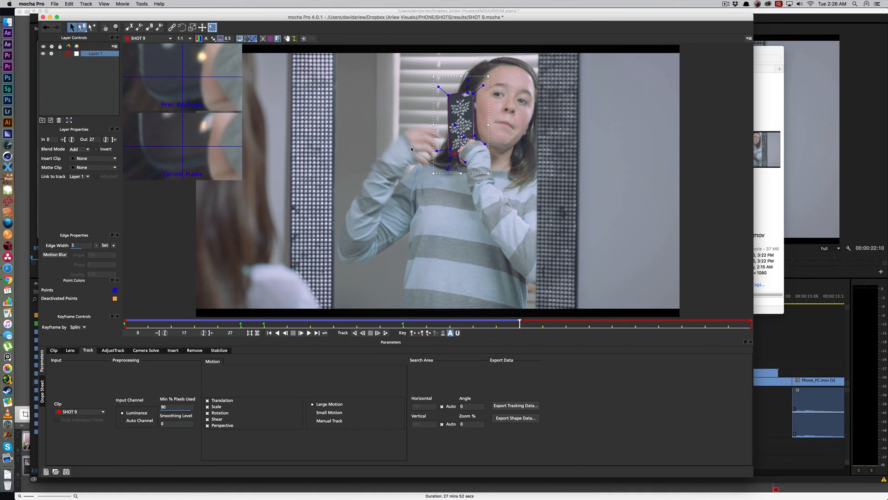
mouse_move(449, 149)
mouse_down()
mouse_move(448, 124)
mouse_move(455, 135)
mouse_up()
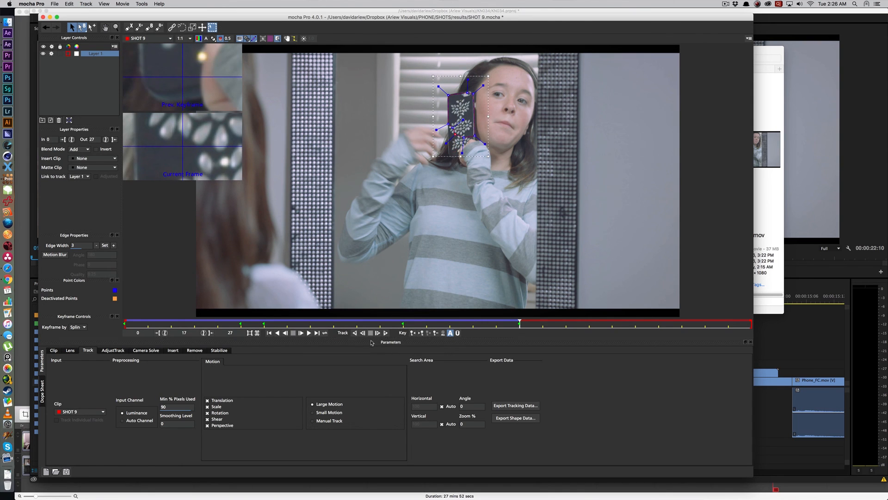
click(386, 333)
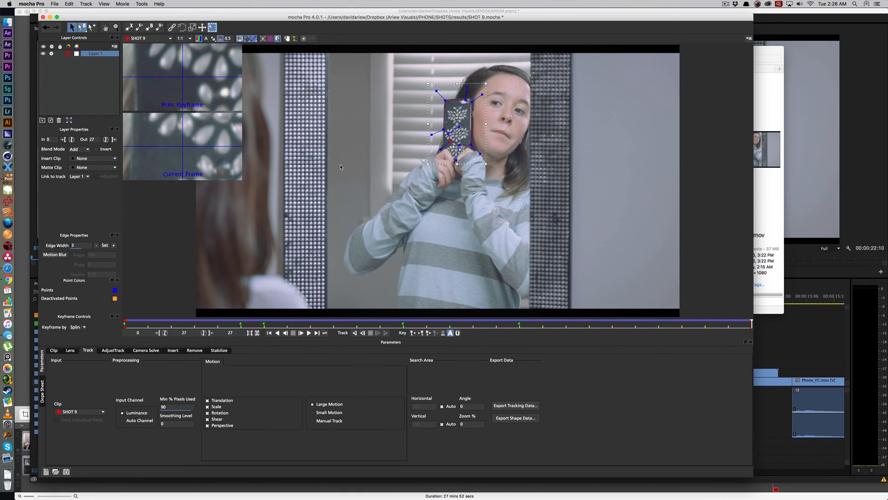
Step: Play back the track, show the planar surface at frame 14, and fit its corners around the phone case
key(space)
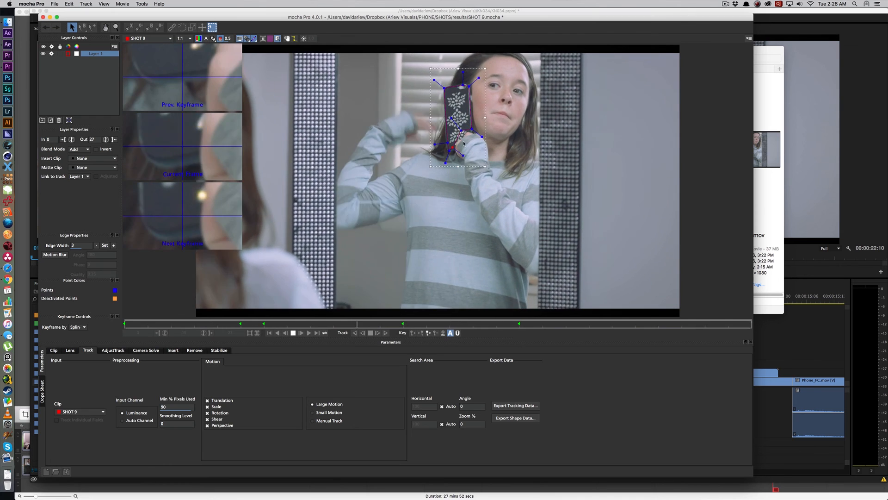
key(space)
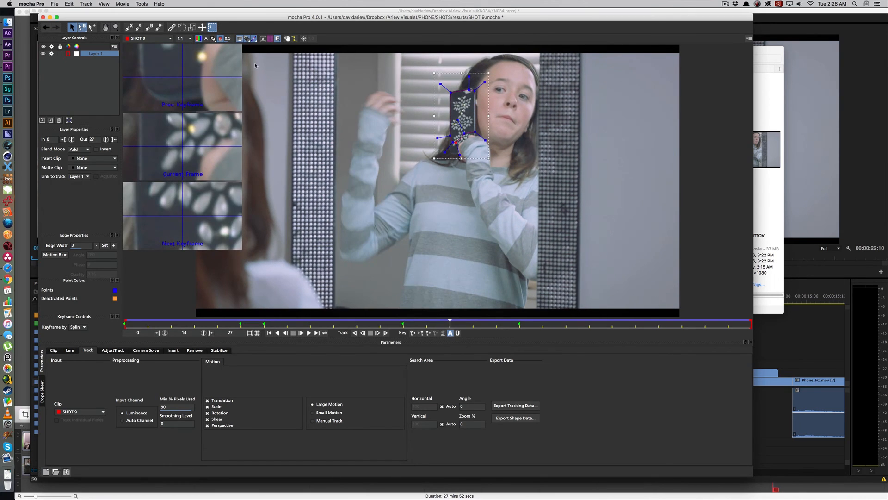
click(263, 38)
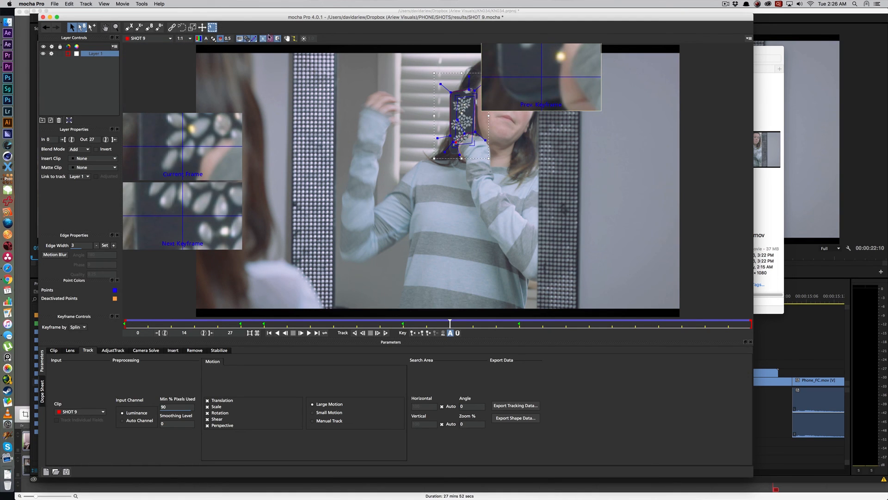
click(278, 39)
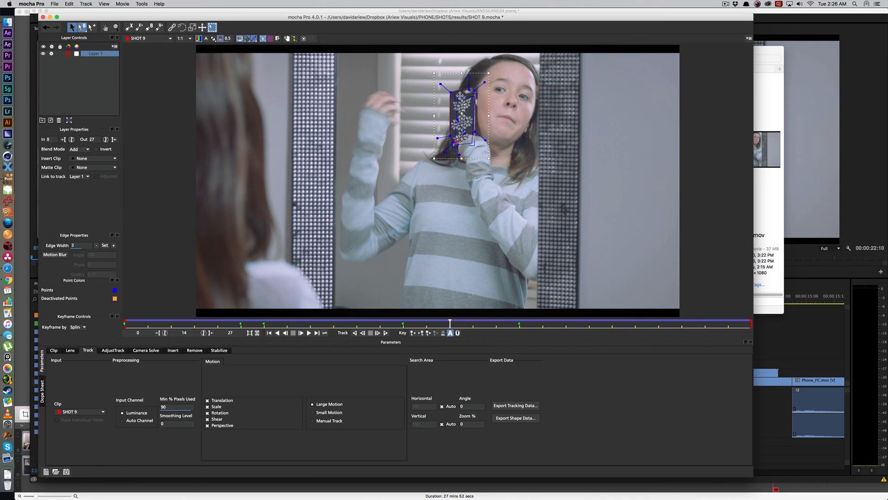
drag(458, 97, 479, 83)
mouse_move(473, 143)
mouse_down()
mouse_move(479, 162)
mouse_move(444, 156)
mouse_move(478, 156)
mouse_up()
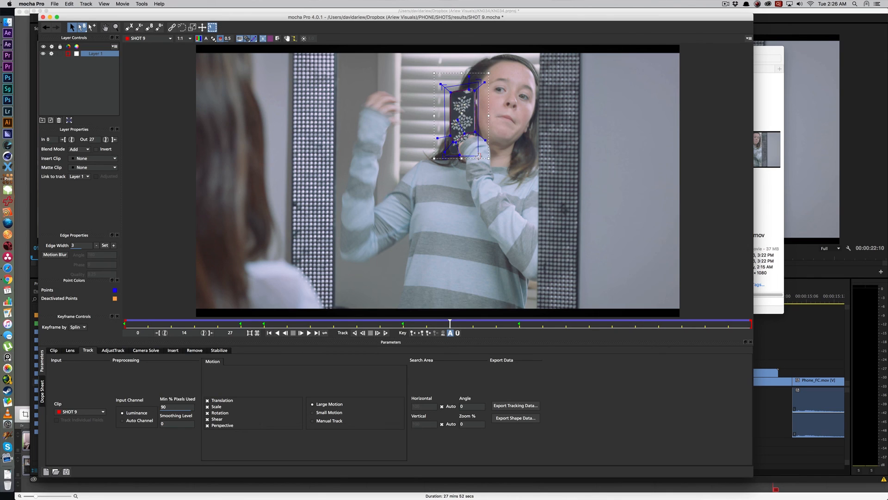
Step: Hide the layer's spline, its tangents and the transform box so that only the planar surface overlays the phone case
click(287, 333)
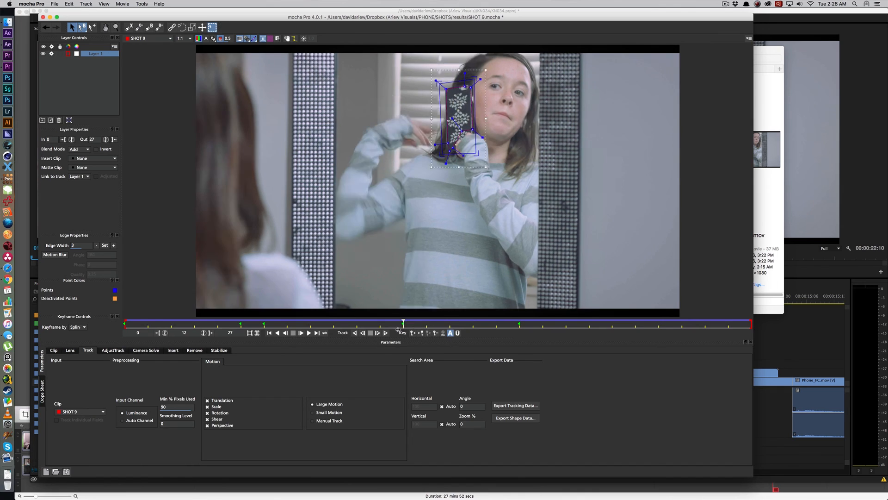
click(253, 39)
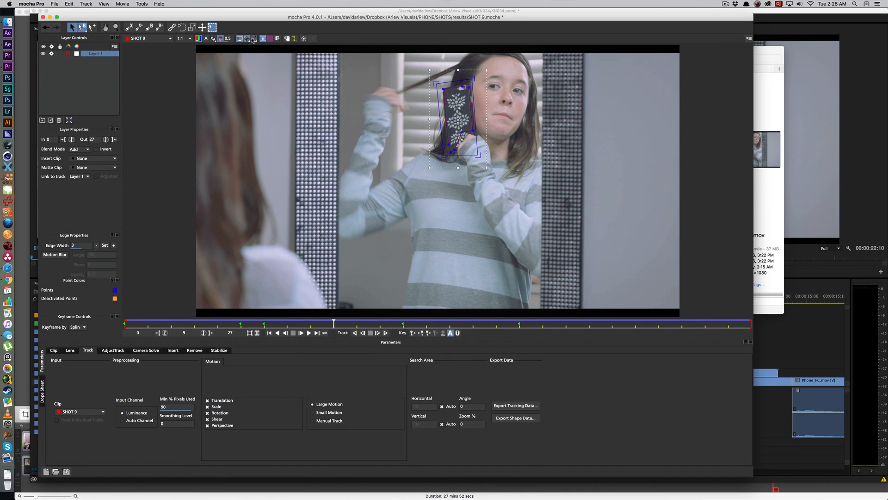
click(253, 40)
click(253, 39)
click(271, 39)
click(272, 39)
key(space)
key(space)
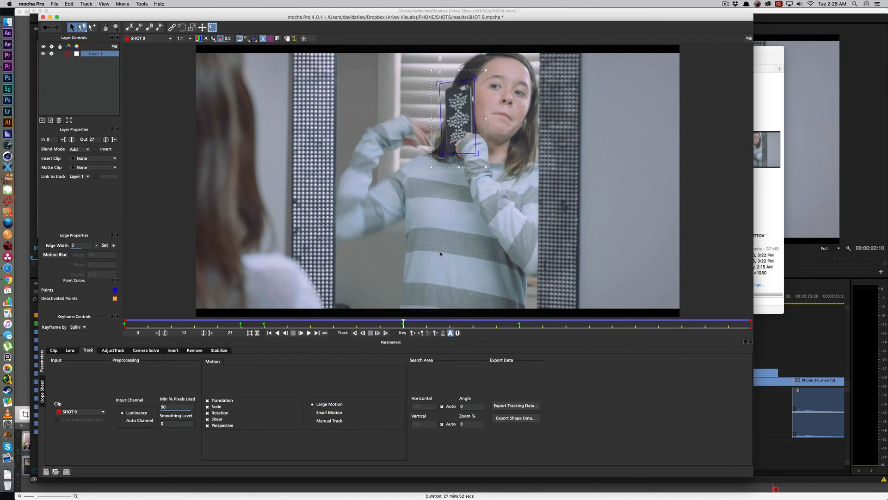
click(240, 39)
click(240, 39)
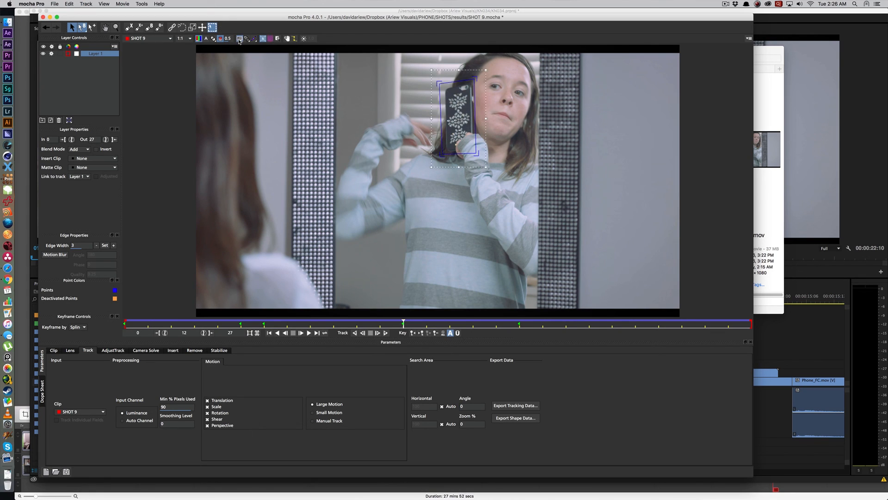
click(213, 39)
click(212, 31)
Step: Review how the planar surface follows the case, and copy its tracking data to the clipboard in After Effects Corner Pin format (corner pin only)
key(space)
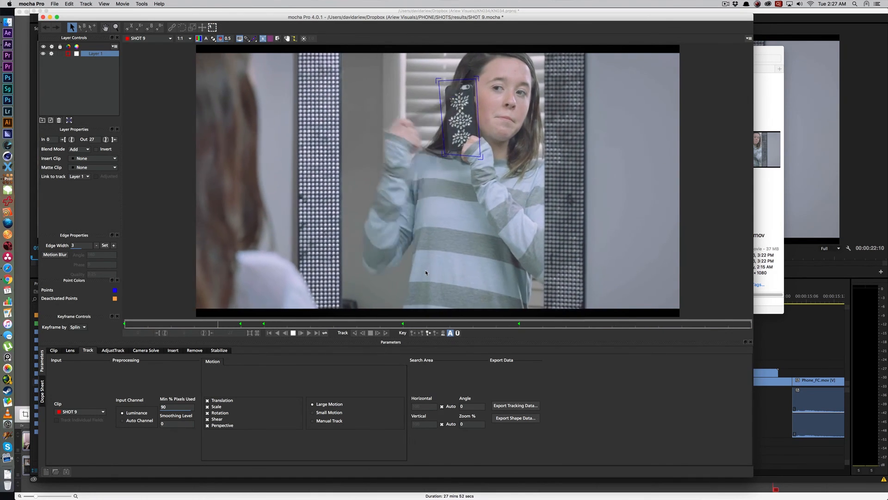
key(space)
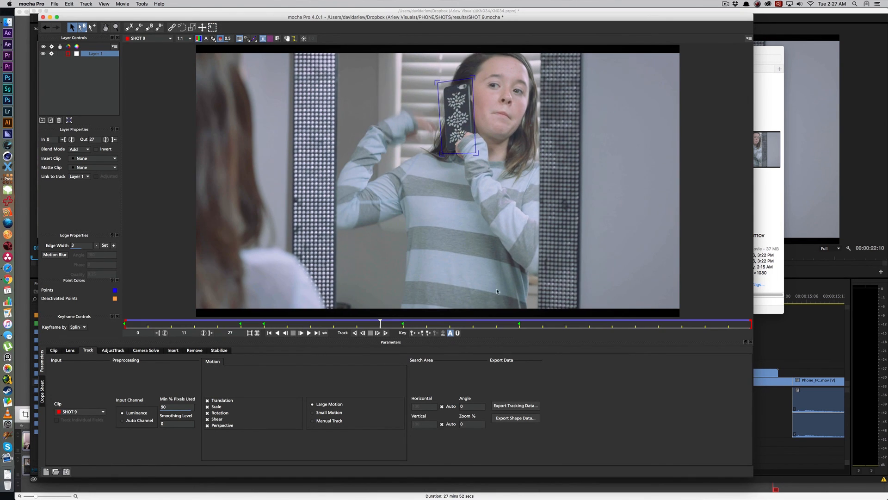
drag(380, 323, 653, 305)
key(space)
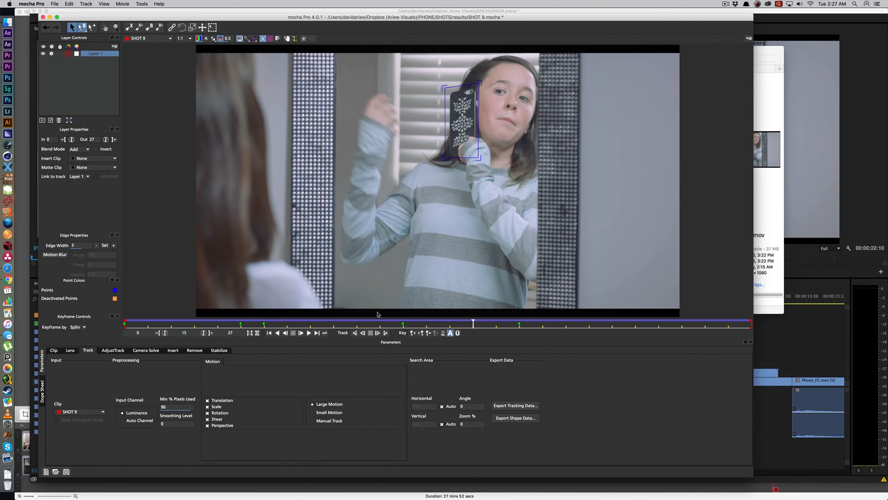
key(space)
click(515, 406)
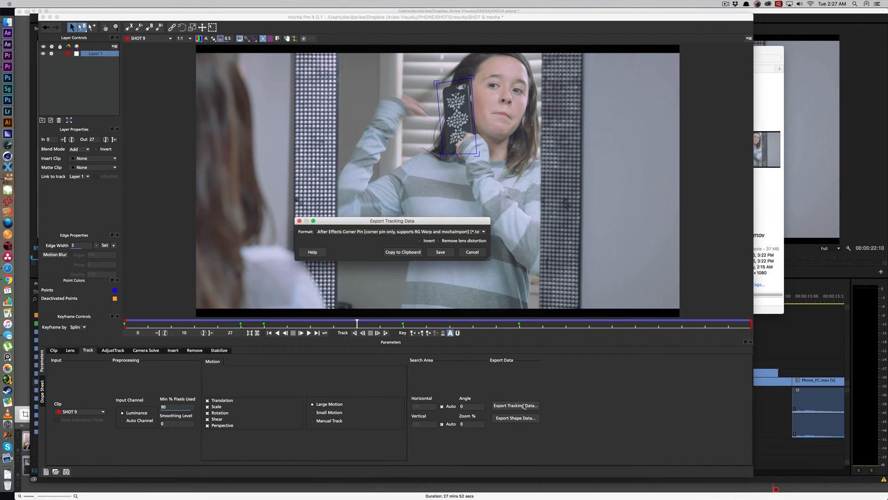
click(393, 253)
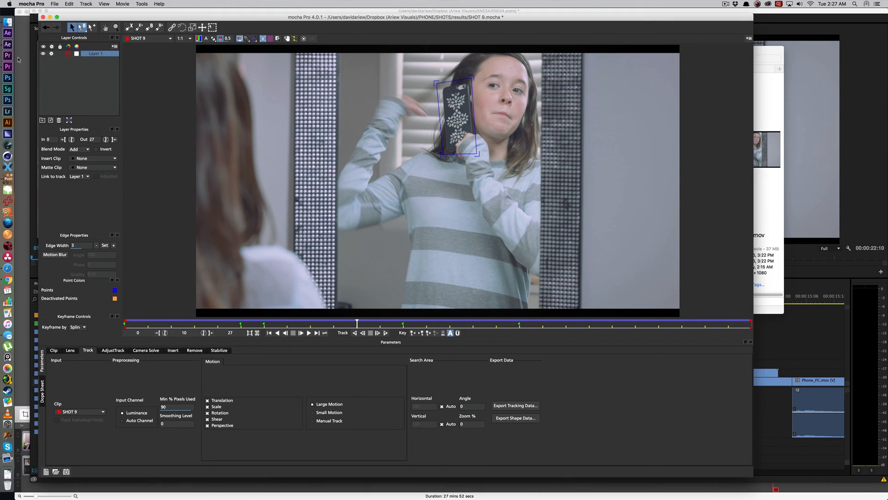
Step: Switch to After Effects and import SHOT 9.mov into the TUTORIAL 001.aep project
click(8, 45)
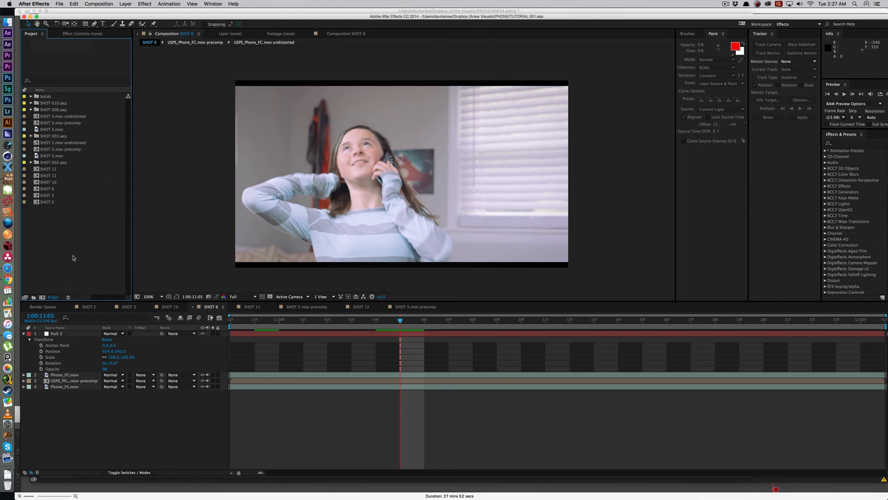
double_click(73, 258)
scroll(508, 153, down, 1)
double_click(492, 179)
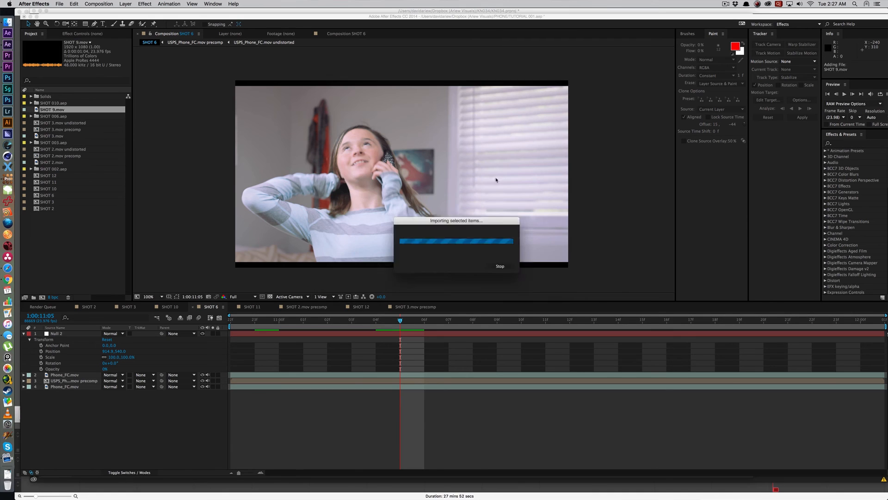
Step: Create a SHOT 9 composition from SHOT 9.mov and duplicate its footage layer
drag(50, 113, 54, 227)
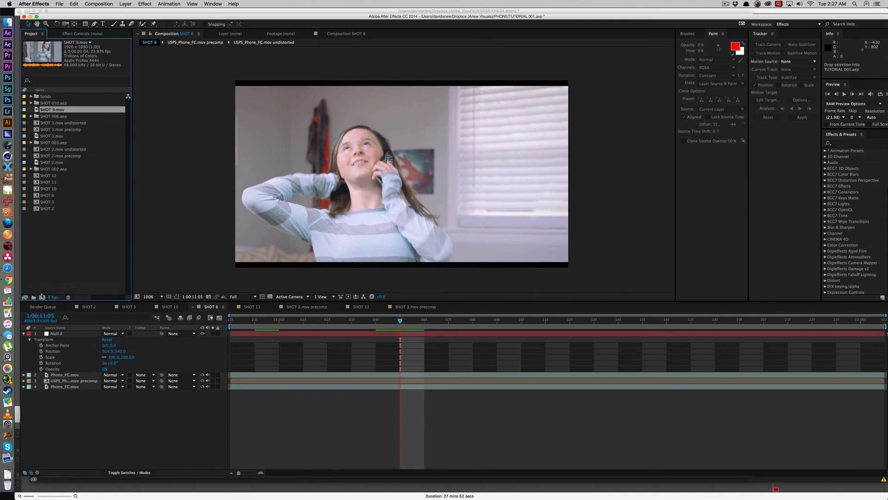
drag(41, 297, 42, 297)
key(ctrl+d)
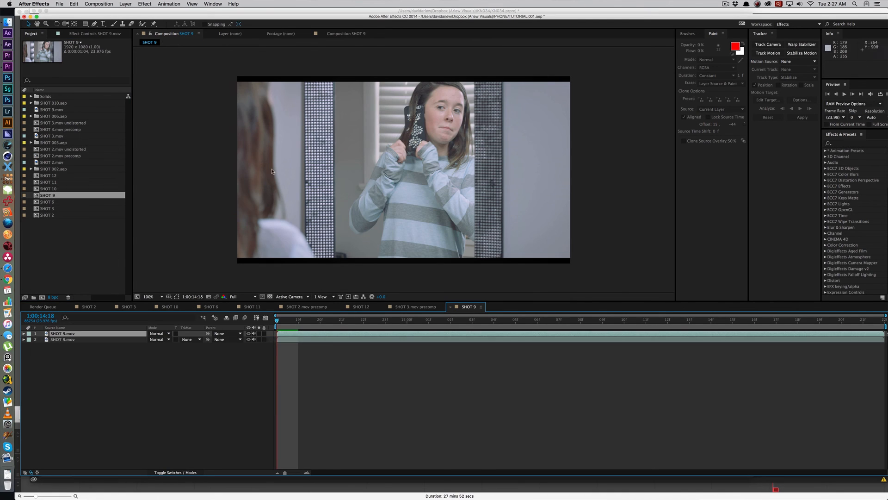
Step: Open the MochaImportPlus script and load the tracking data from the clipboard, with SHOT 9.mov as the tracked clip
click(192, 3)
mouse_move(214, 3)
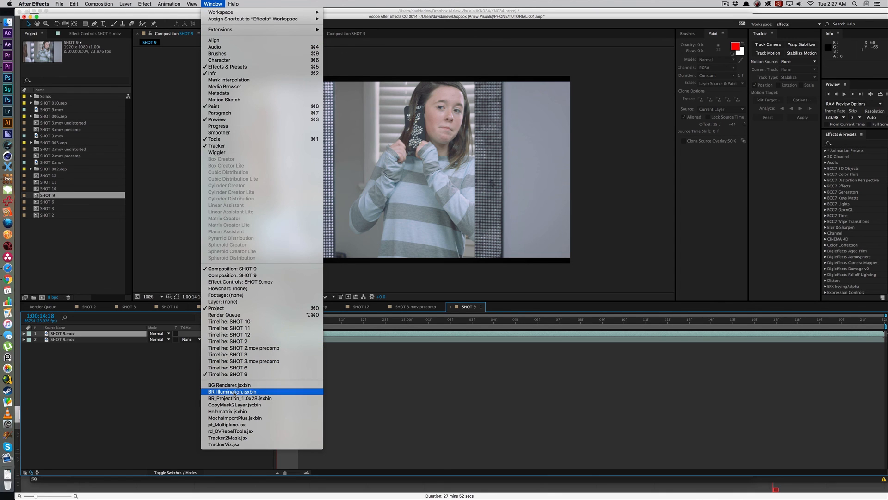
click(286, 418)
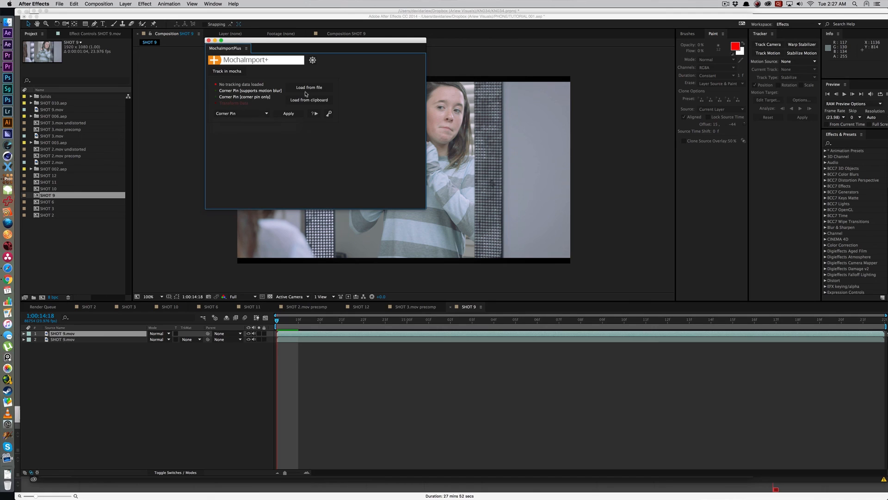
click(301, 100)
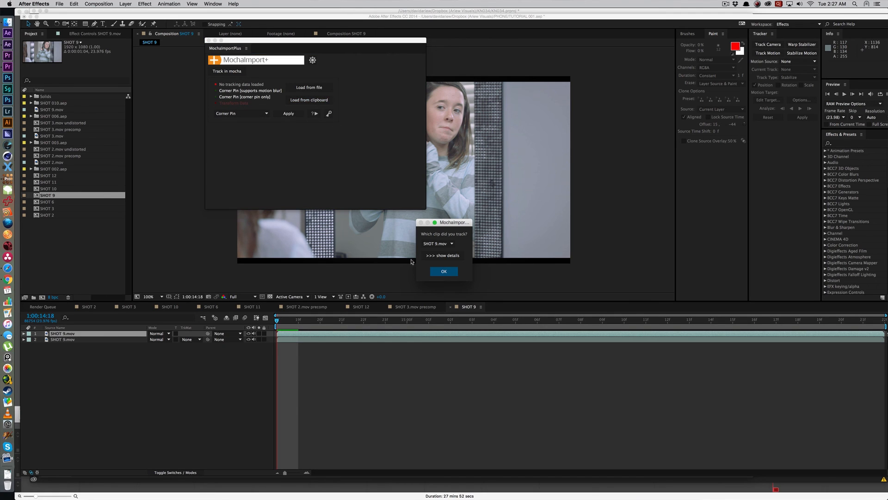
click(443, 272)
Step: Apply the track as a Stabilized Precomp using Red Giant Warp Corner Pin with live expression instead of keyframes, and open the SHOT 9.mov precomp
click(289, 116)
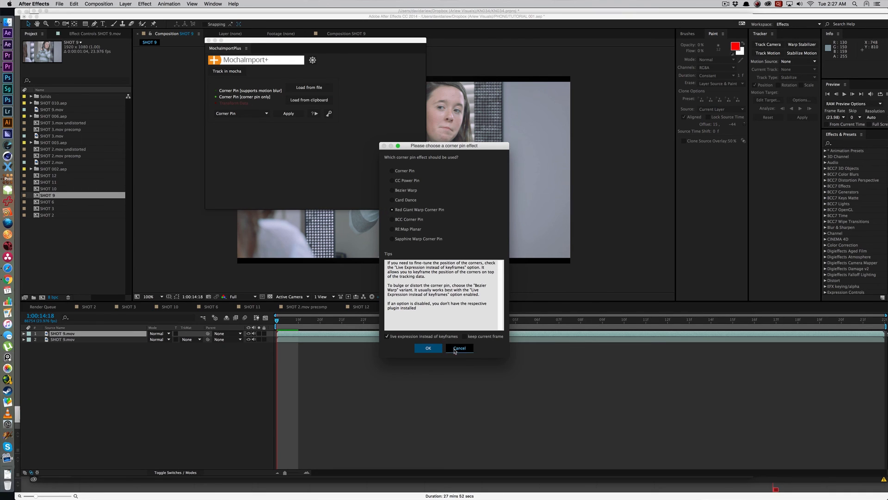
click(460, 348)
click(238, 114)
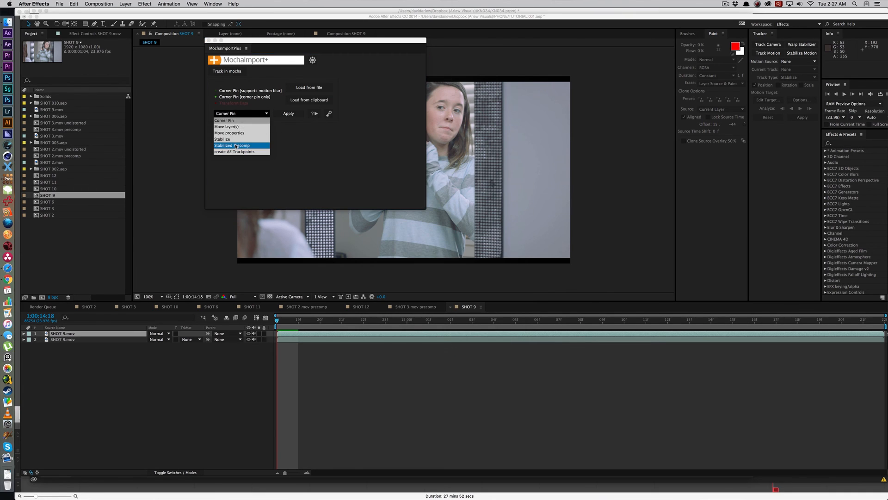
click(236, 146)
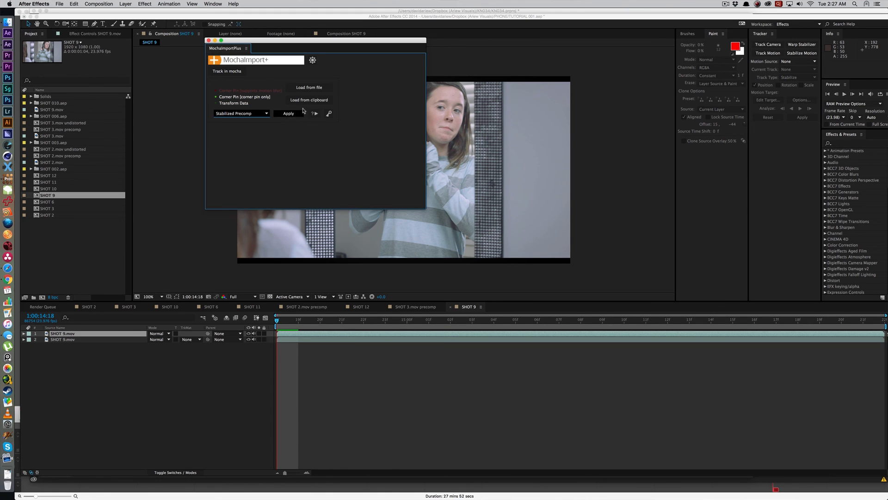
click(289, 114)
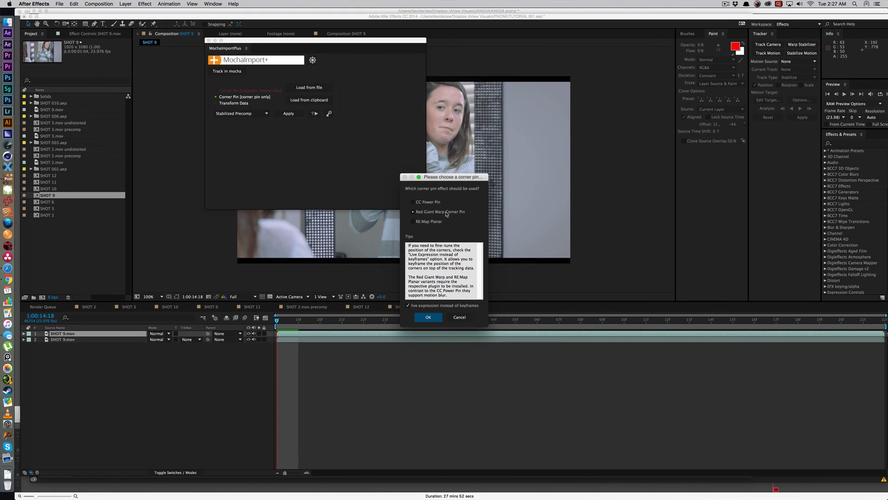
click(429, 318)
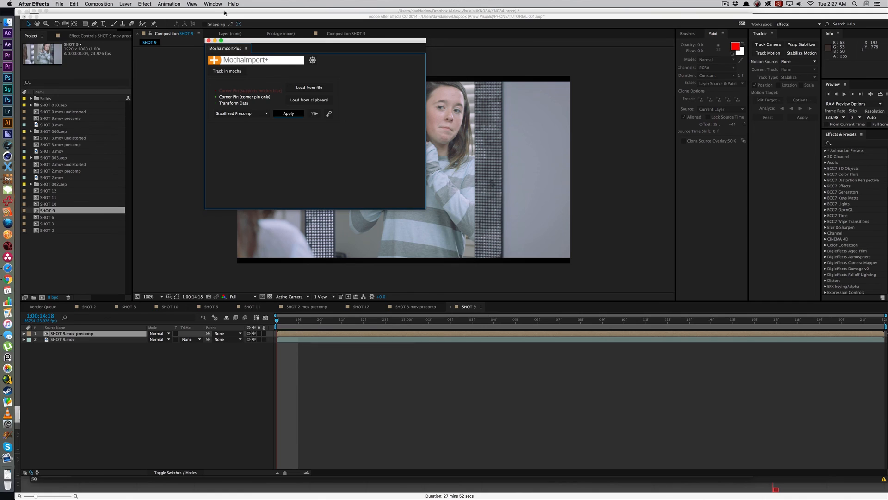
click(211, 42)
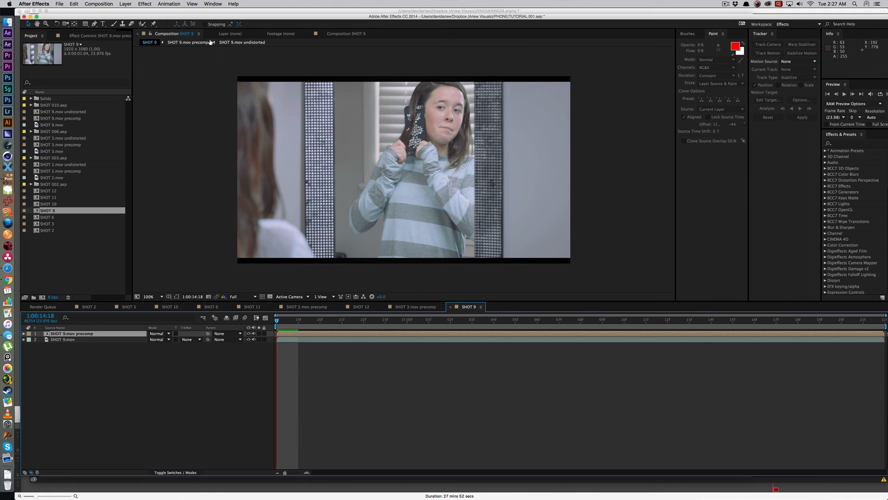
double_click(303, 336)
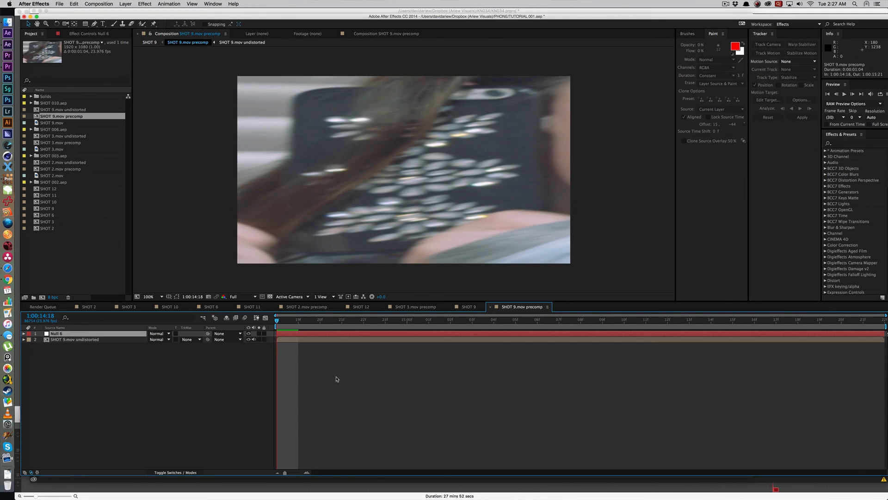
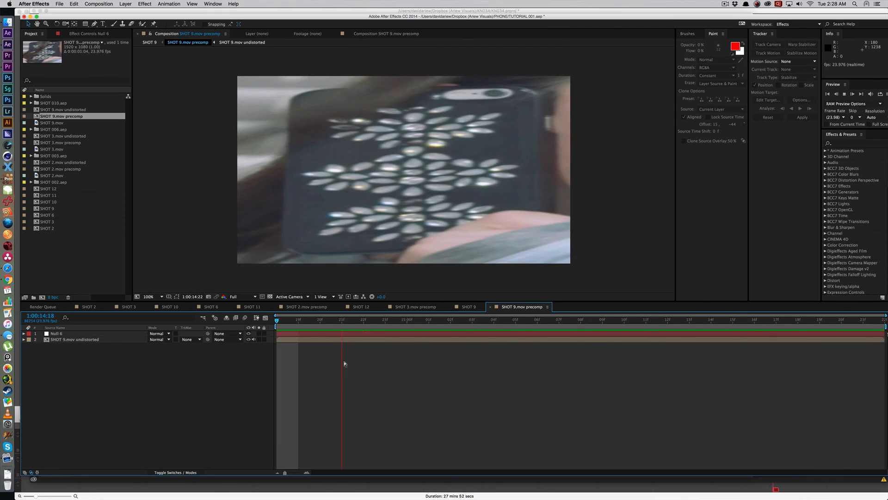
Step: Inspect the stabilized precomp at 1:00:15:07, compare that frame in the SHOT 9 composition, and reopen the precomp
key(space)
drag(410, 324, 556, 320)
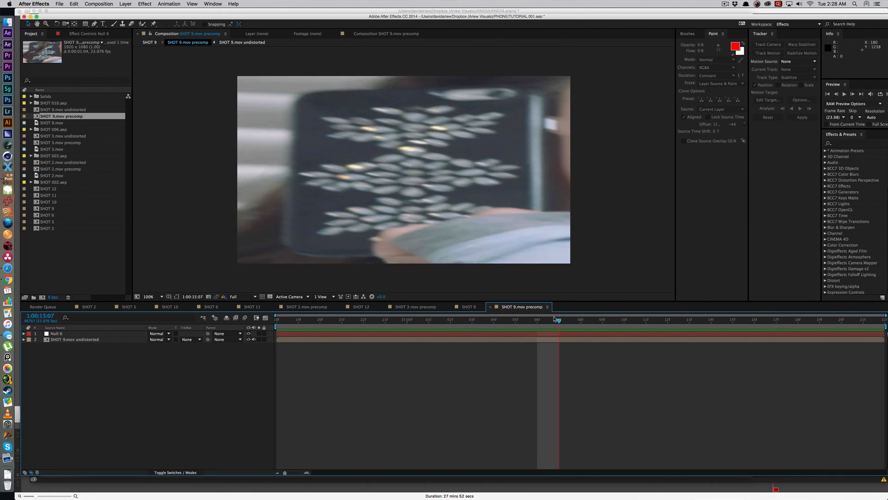
key(Tab)
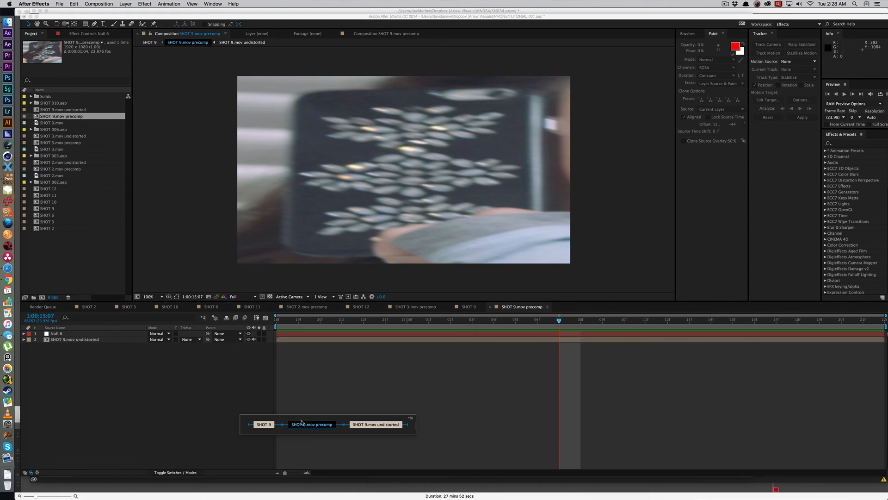
click(264, 424)
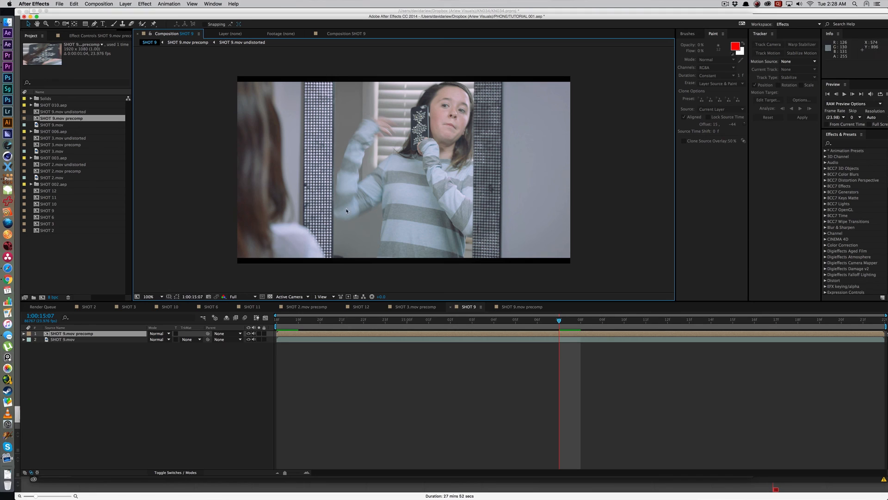
click(380, 334)
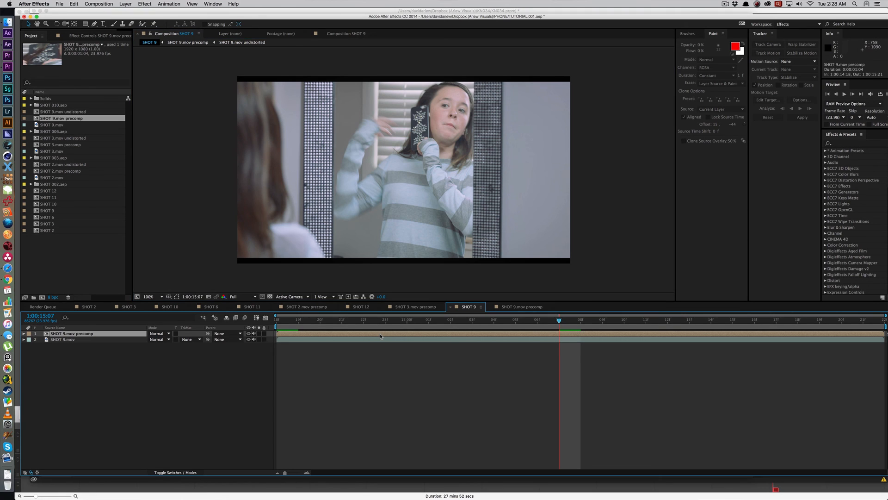
double_click(380, 336)
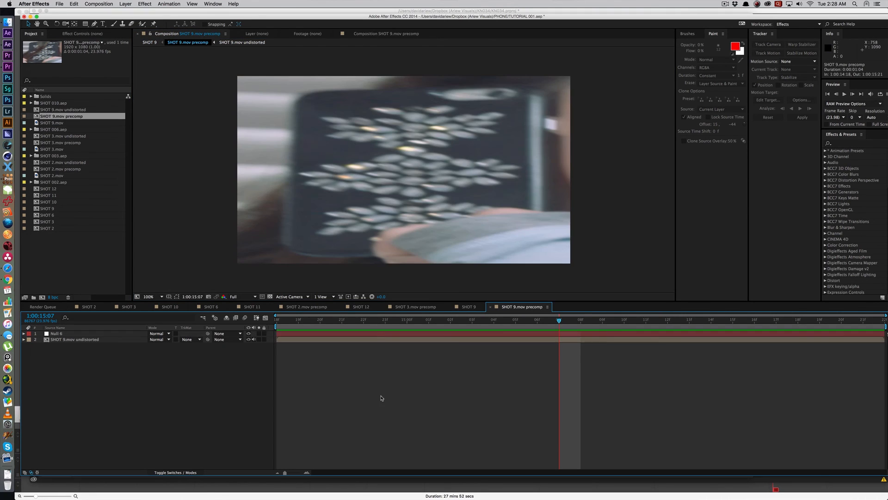
Step: Duplicate the SHOT 9.mov undistorted layer and mask the jewel cluster at the left end of the phone case's middle row
click(381, 341)
key(ctrl+d)
key(g)
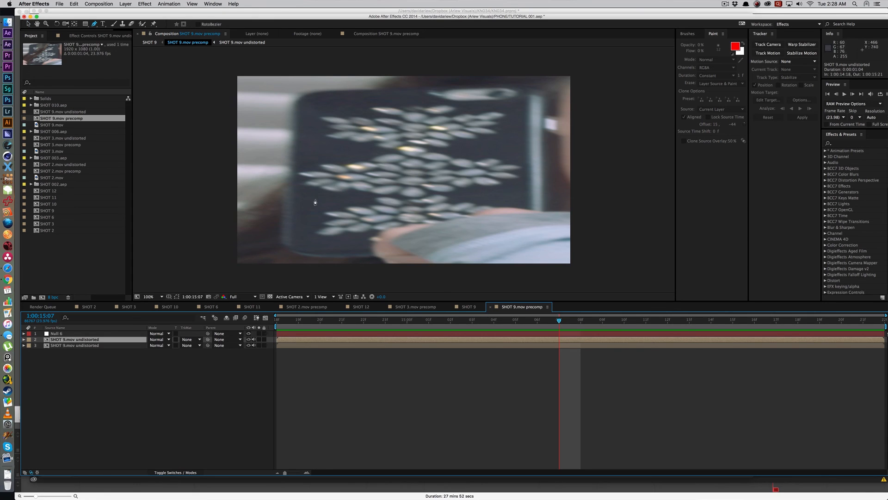
click(302, 186)
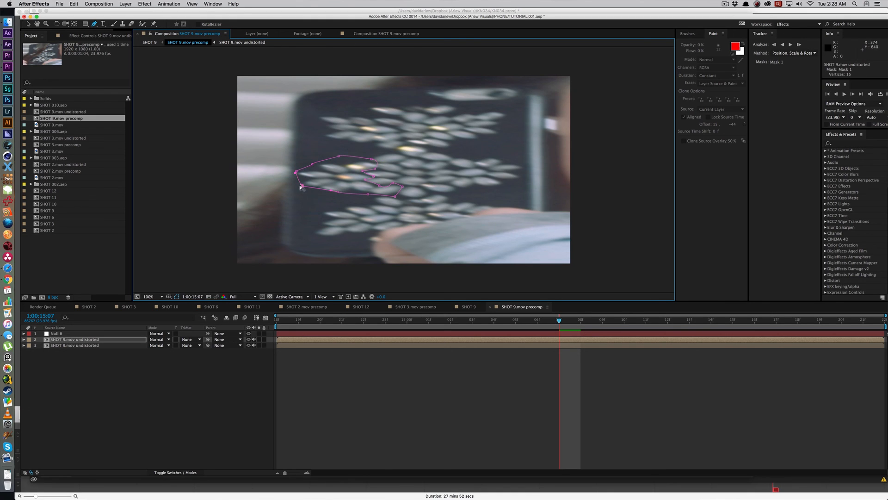
Step: Move the masked jewels over the gap on the right side of the phone case and delete the unneeded mask points
key(v)
click(350, 173)
drag(340, 179, 551, 183)
click(541, 155)
key(Delete)
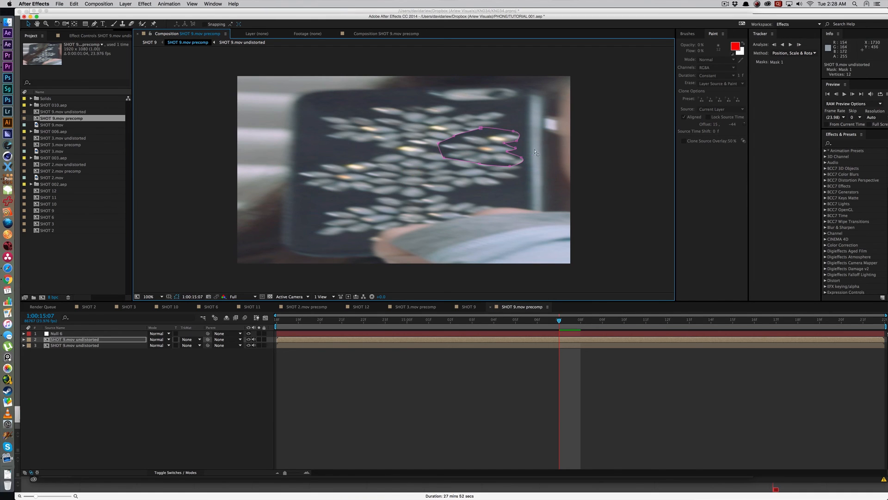
Step: Feather Mask 1 and reshape its upper edge around the moved jewels with an added point
key(f)
drag(164, 352, 174, 348)
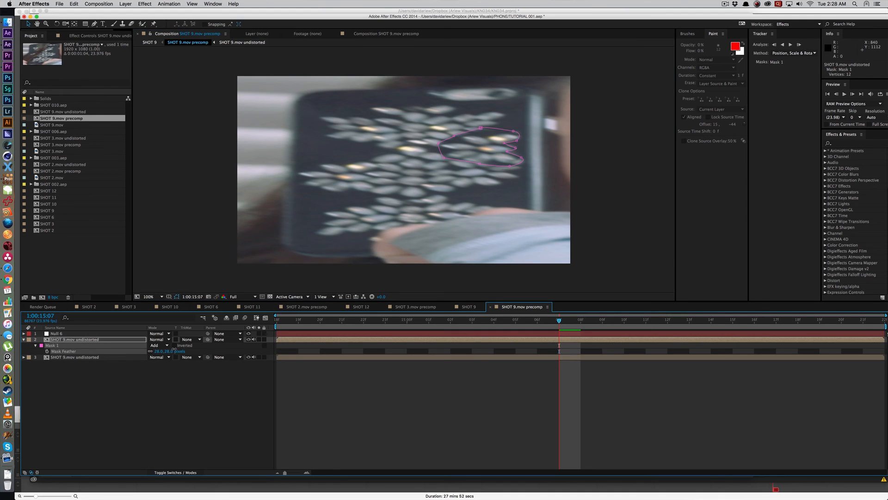
drag(482, 128, 461, 142)
key(g)
click(451, 138)
key(v)
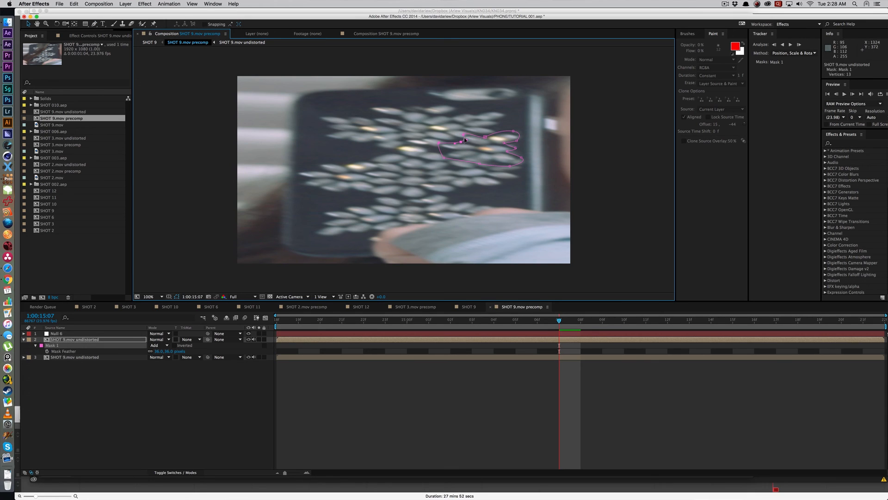
Step: Add a point to the left edge of Mask 1 and pull that edge inward to fit the moved jewels
key(g)
click(439, 148)
key(v)
drag(439, 148, 447, 148)
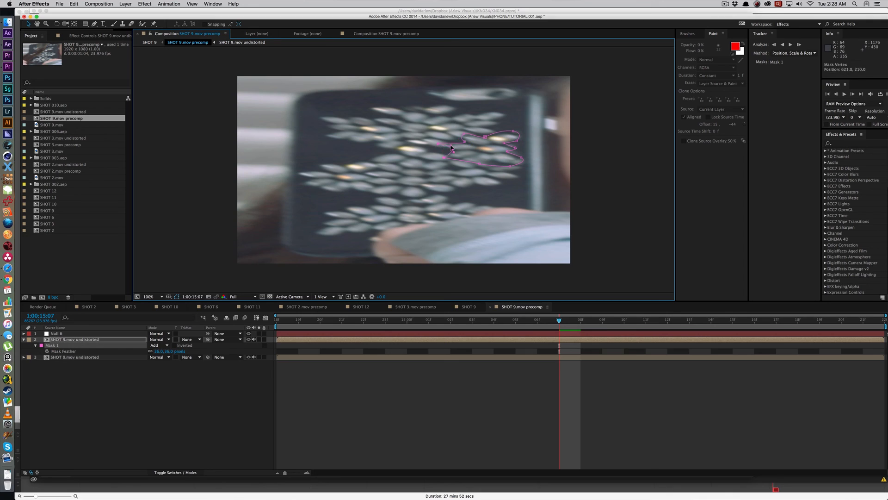
click(439, 144)
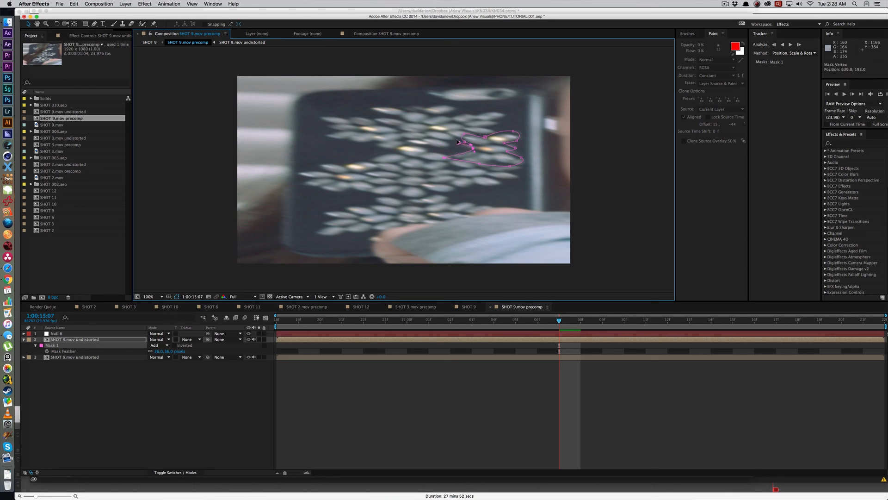
drag(458, 142, 447, 152)
click(545, 140)
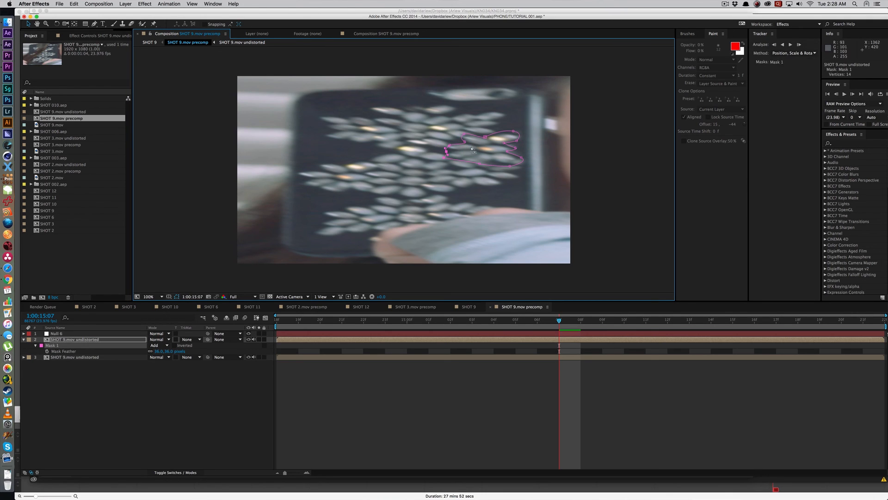
Step: Preview the jewel patch in the precomp and in the SHOT 9 composition, examining the phone case up close
key(space)
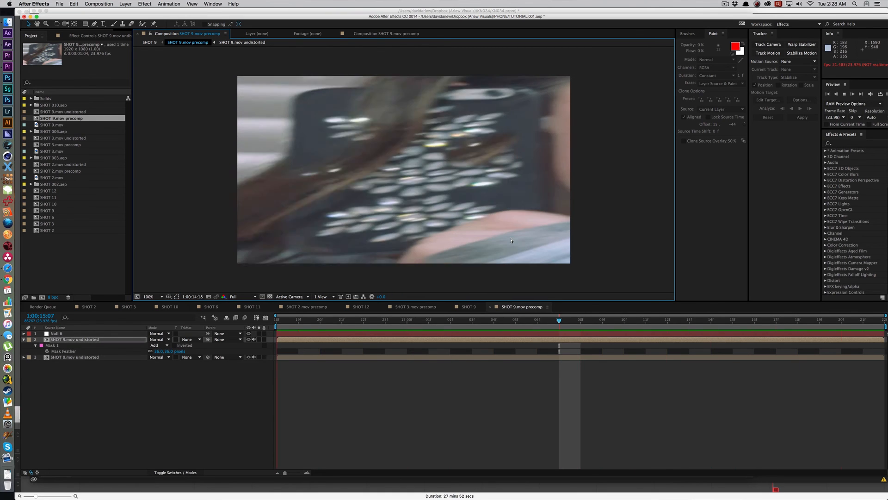
key(Tab)
click(392, 422)
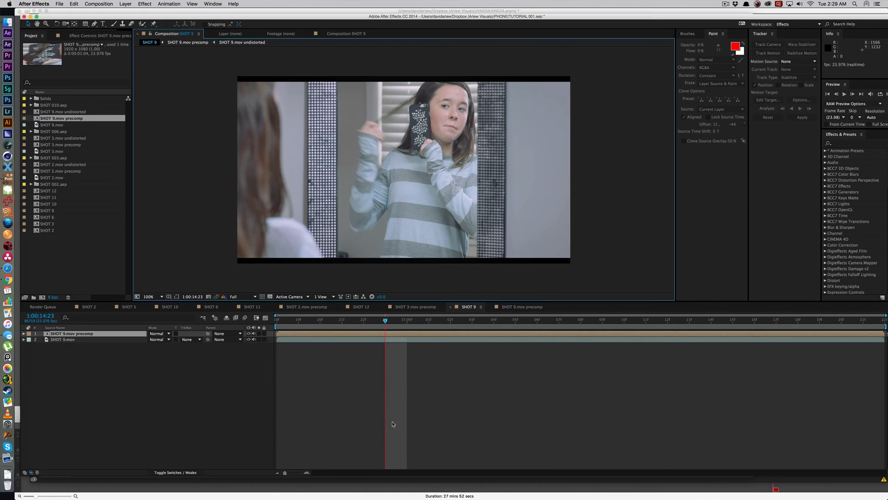
key(space)
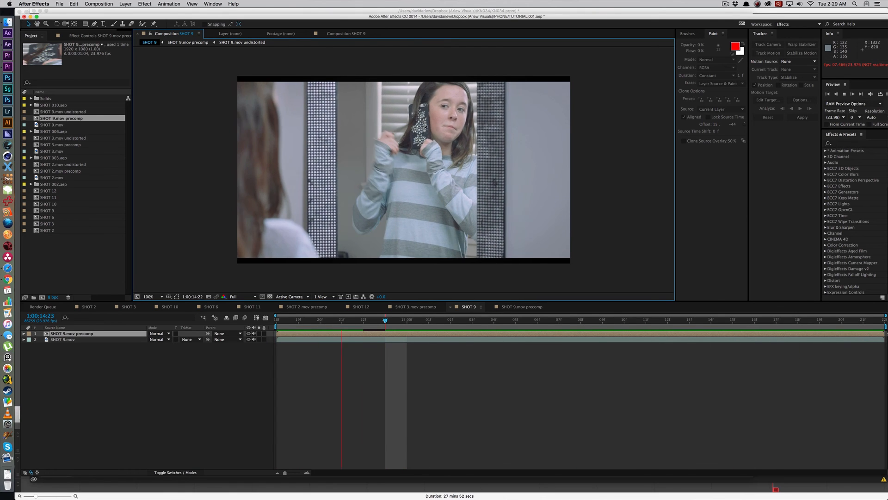
scroll(444, 218, up, 4)
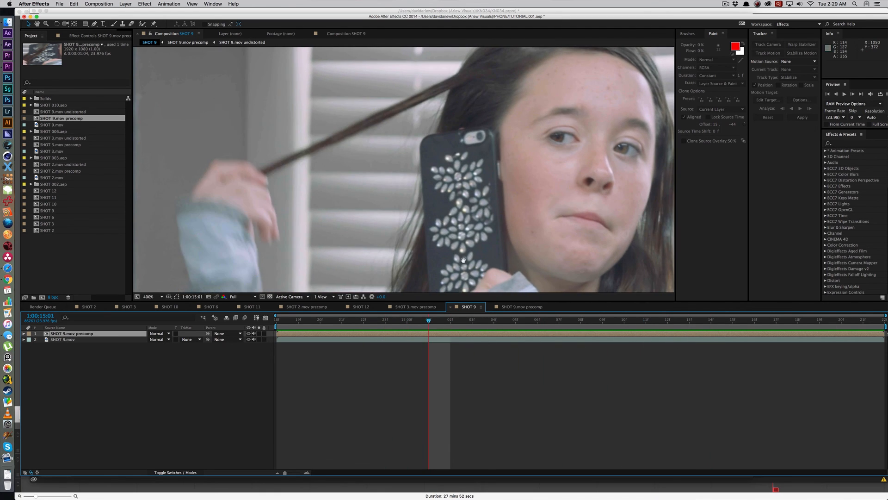
key(comma)
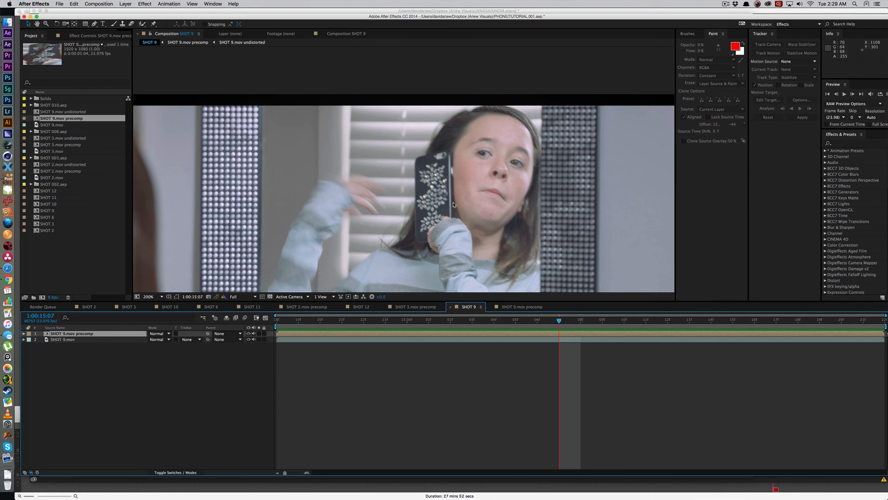
key(space)
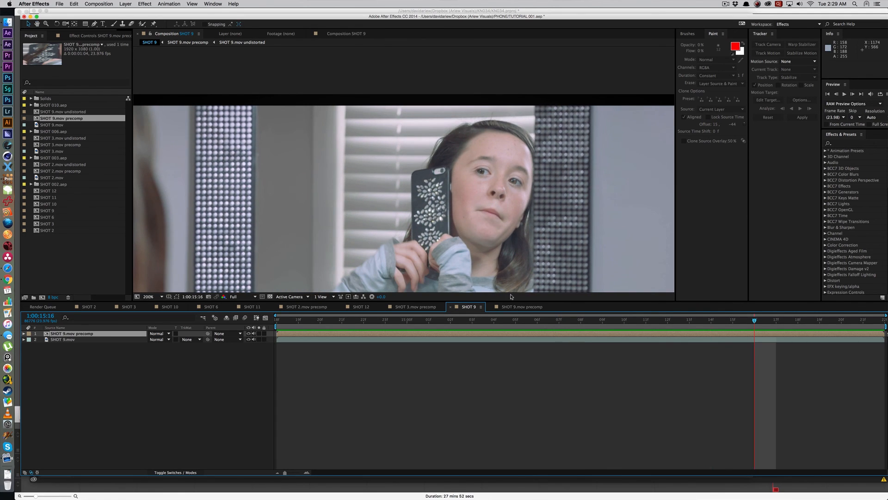
Step: Reopen the SHOT 9.mov precomp and compare the hair-covered frame at 1:00:14:19 with the mask outline shown and hidden
double_click(517, 331)
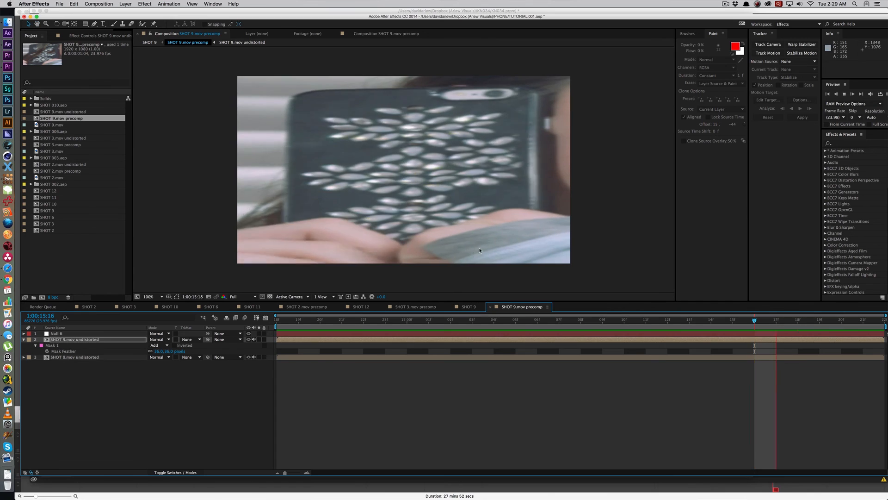
key(super+shift+h)
key(super+shift+h)
key(super+shift+h)
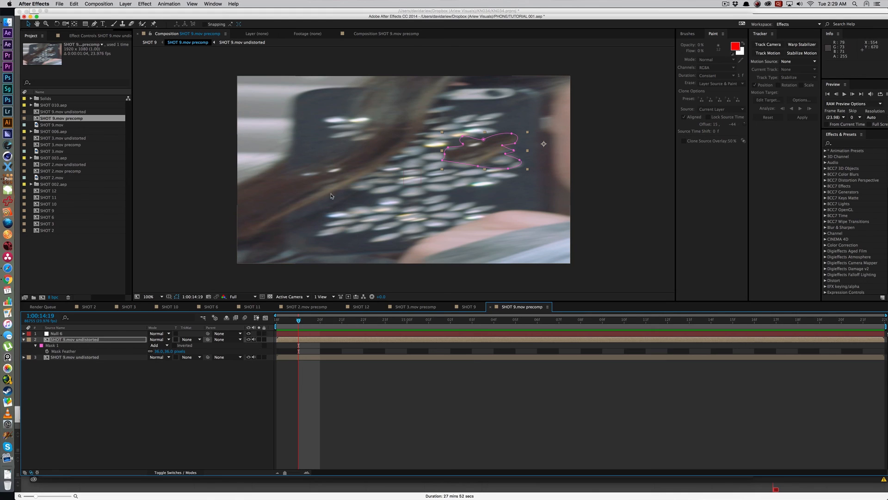
key(super+shift+h)
key(super+shift+h)
key(super+shift+h)
key(super+shift+h)
key(super+shift+h)
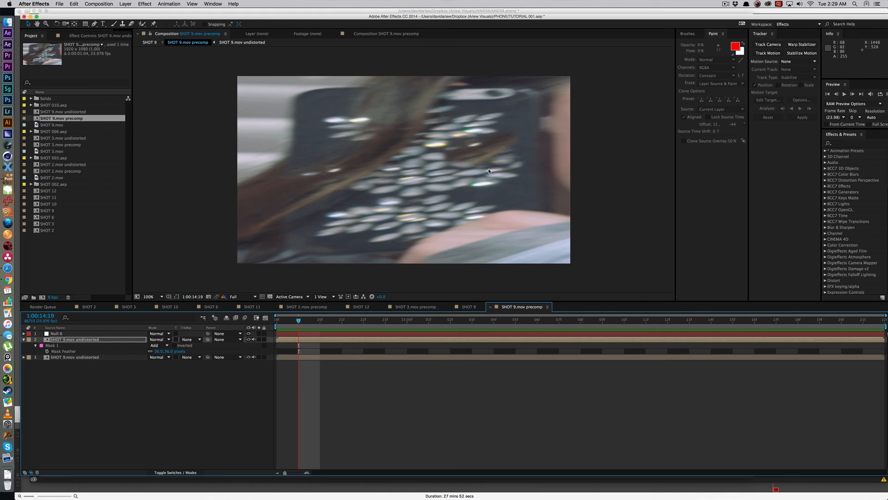
key(super+shift+h)
Step: Set Mask 1's mode to None to expose the whole offset duplicate, and undo the mode change
click(157, 345)
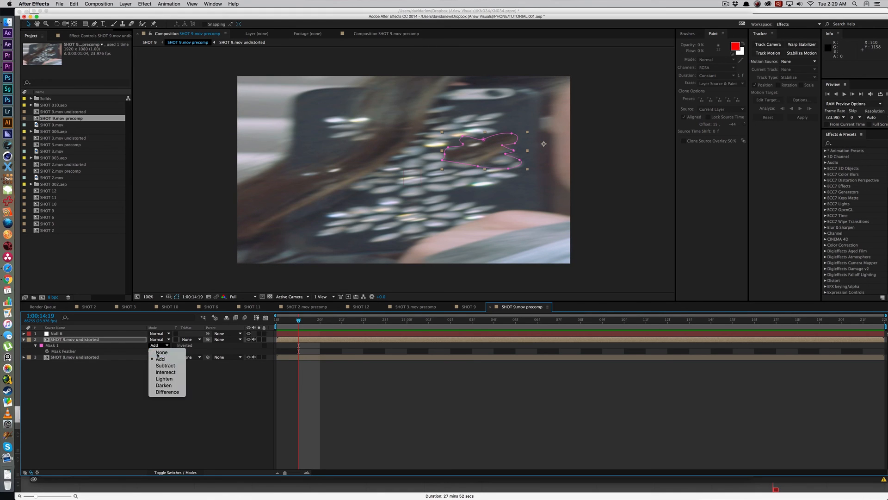
click(157, 348)
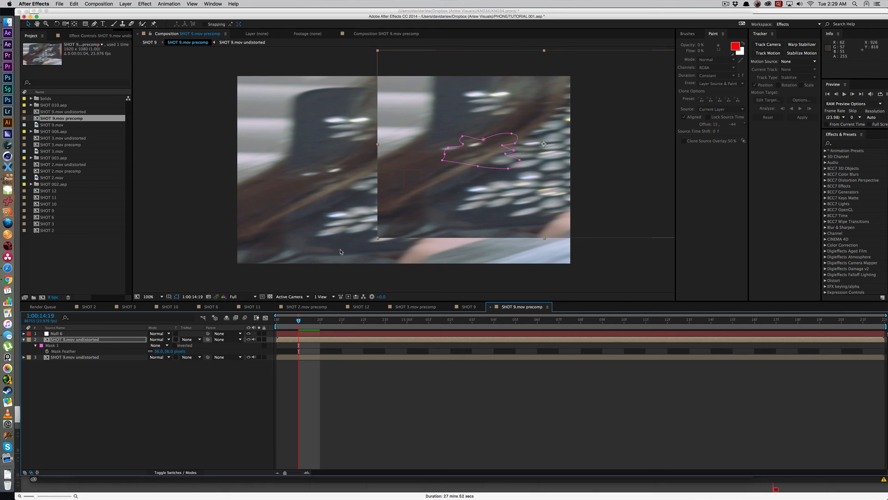
key(super+z)
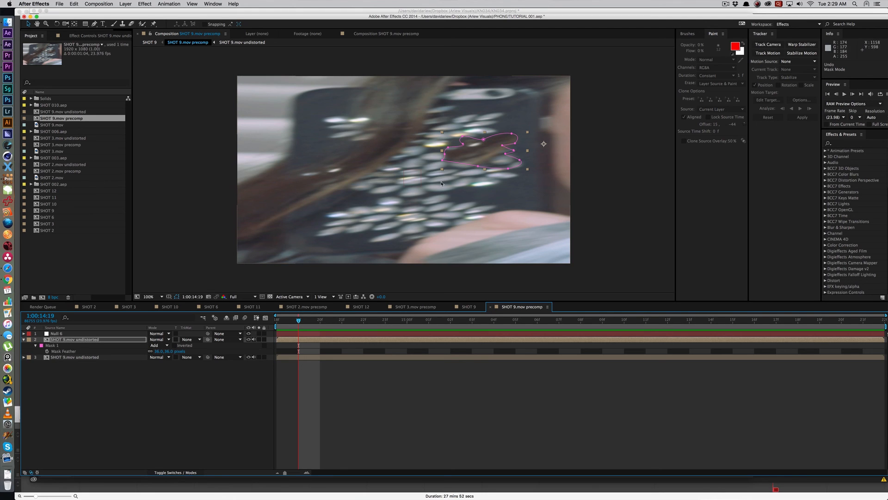
Step: Split the masked duplicate layer at 1:00:15:03 and delete its earlier segment
drag(379, 326, 472, 326)
key(super+shift+d)
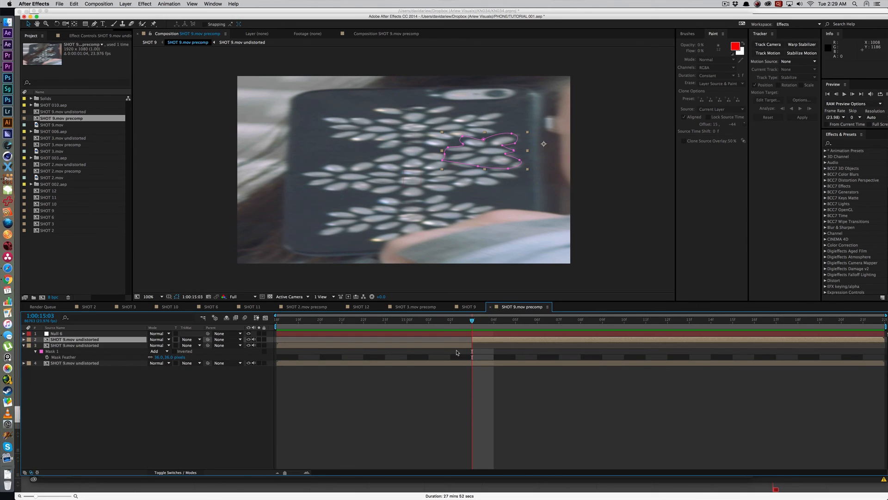
click(460, 346)
key(Delete)
click(497, 339)
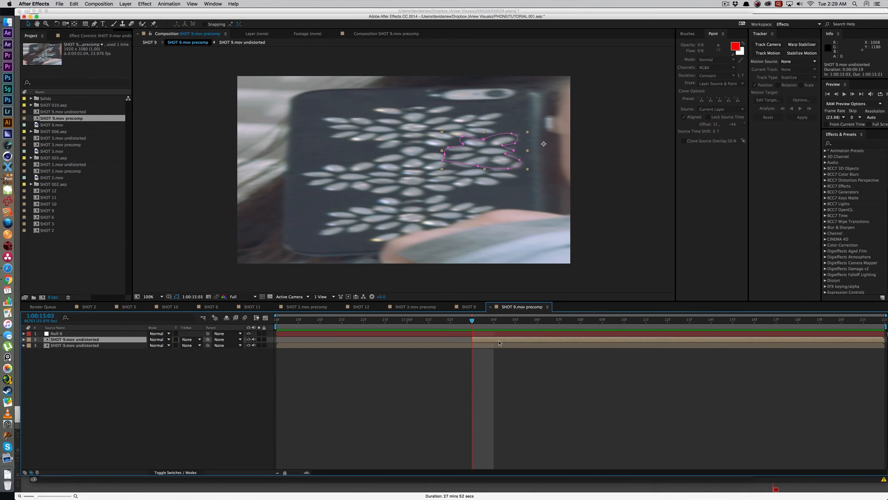
Step: Duplicate the remaining masked segment and shift the copy earlier in time so it ends where the other begins at 1:00:15:03
key(super+shift+a)
click(500, 341)
key(super+d)
drag(516, 340, 183, 346)
drag(464, 340, 394, 341)
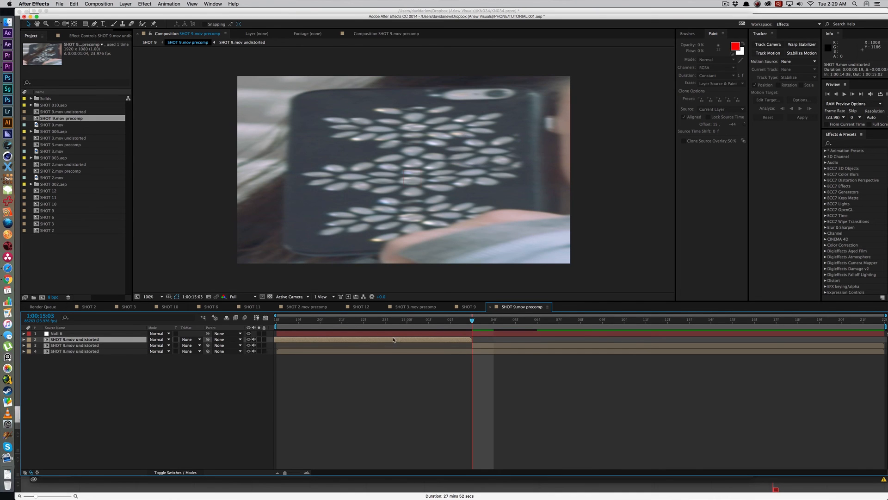
Step: Play the precomp across the join between the two masked segments and examine the patched jewels around 1:00:15:07
click(364, 321)
key(space)
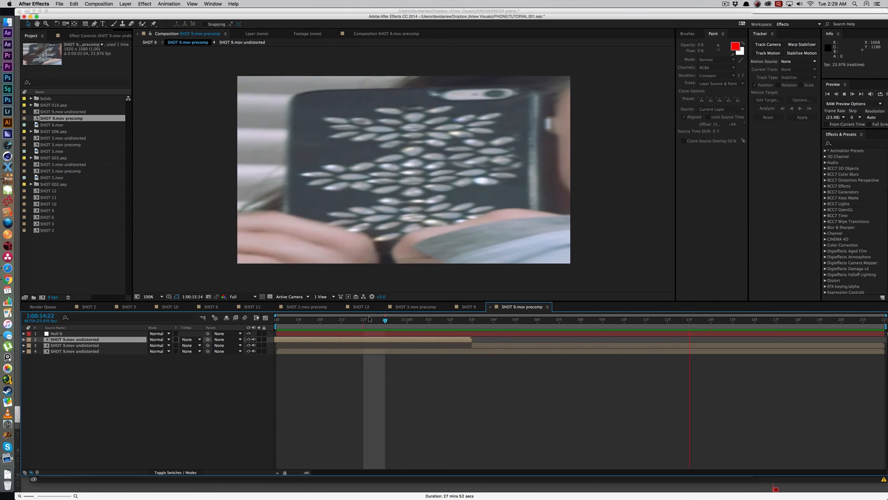
key(space)
drag(367, 320, 284, 329)
key(space)
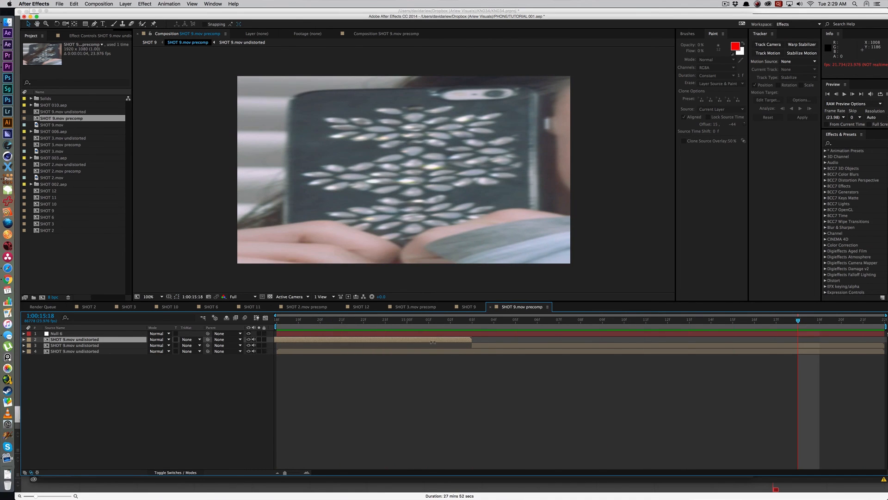
key(space)
mouse_move(544, 332)
mouse_down()
mouse_move(516, 332)
mouse_move(580, 332)
mouse_move(552, 337)
mouse_up()
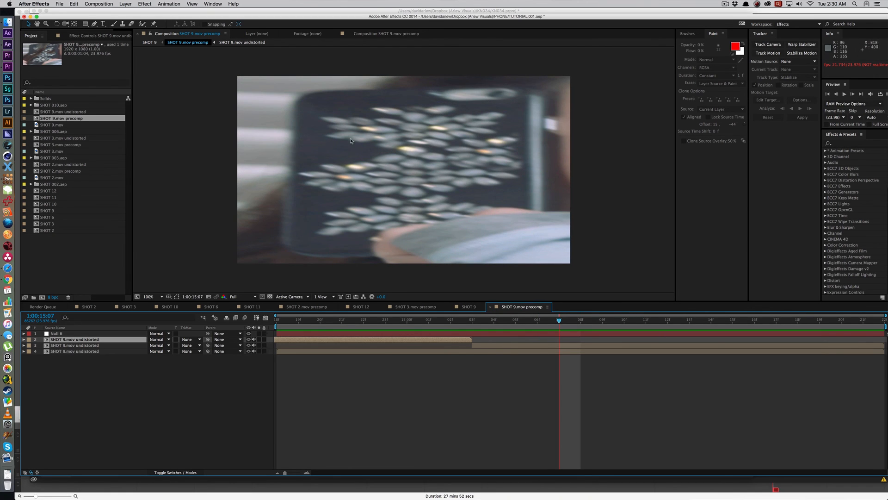
key(comma)
key(period)
mouse_move(558, 321)
mouse_down()
mouse_move(458, 333)
mouse_move(595, 335)
mouse_move(549, 338)
mouse_move(559, 319)
mouse_up()
Step: Try a Freeze Frame at 1:00:15:03 on the later masked segment and preview the patched jewels
click(472, 320)
right_click(480, 345)
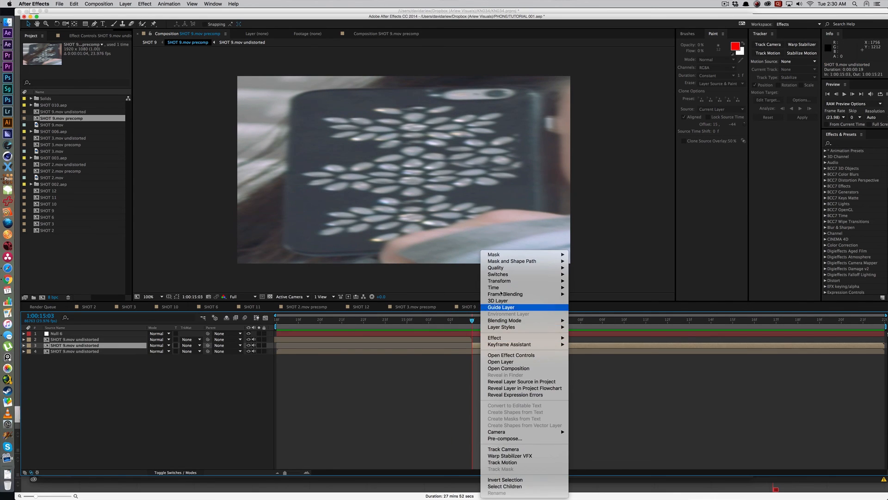
mouse_move(509, 287)
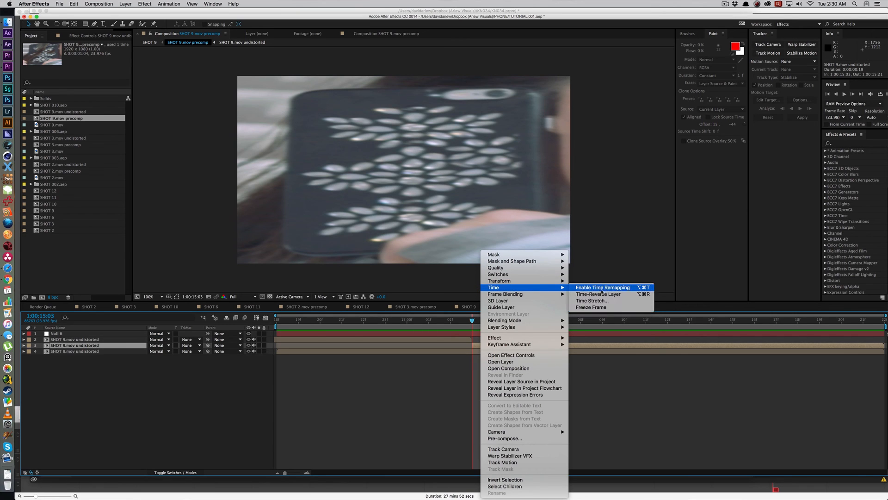
click(595, 307)
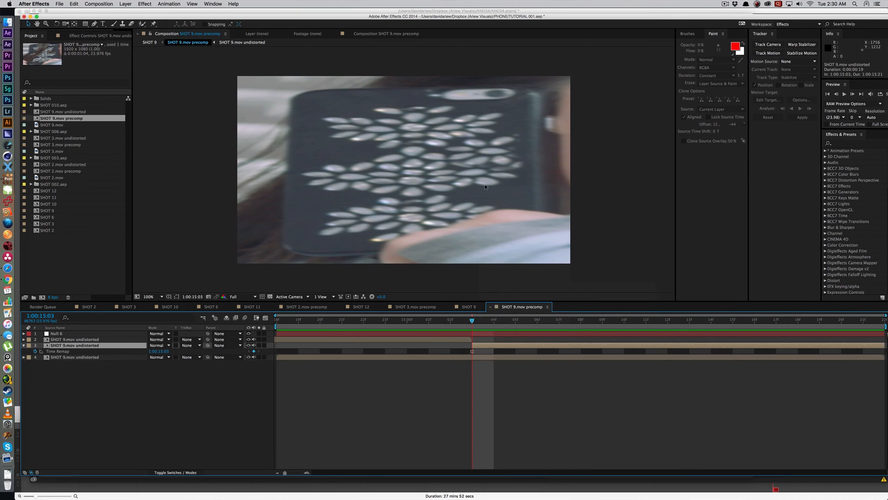
key(space)
drag(624, 321, 551, 334)
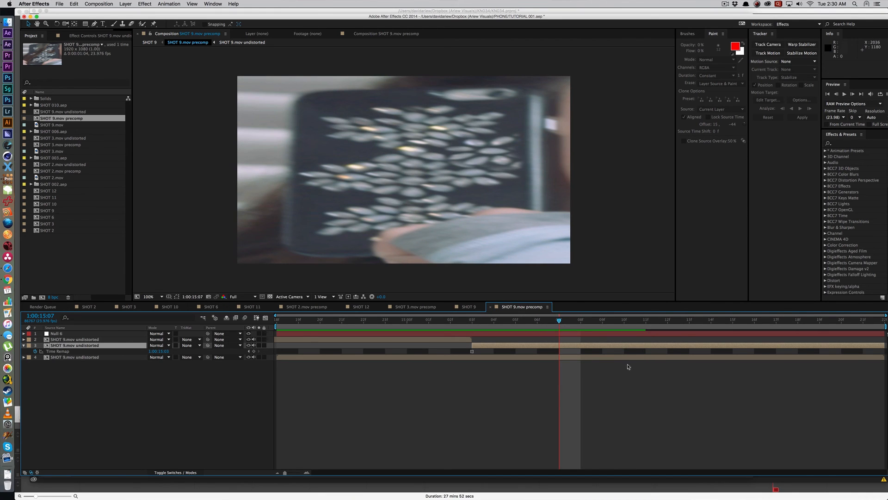
Step: Undo the Freeze Frame on the later masked segment and save the project
key(super+z)
key(super+s)
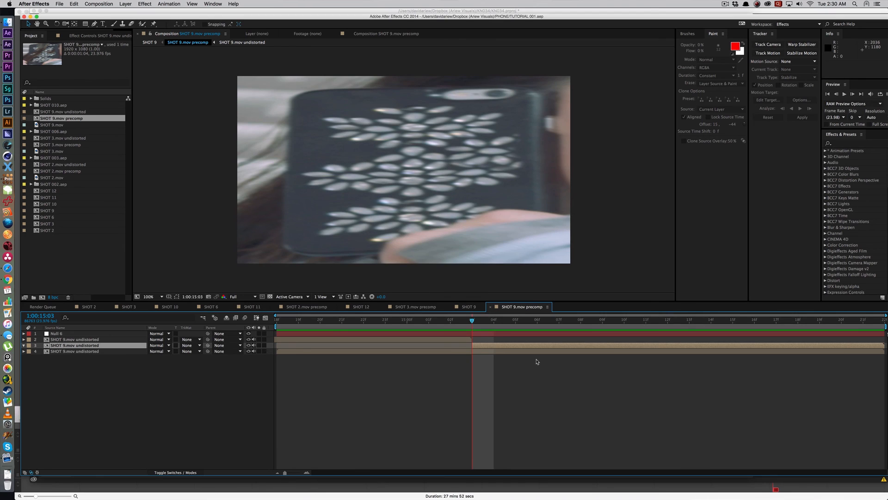
Step: Play the SHOT 9.mov precomp and the SHOT 9 composition and examine the patched jewels around 1:00:15:03
key(space)
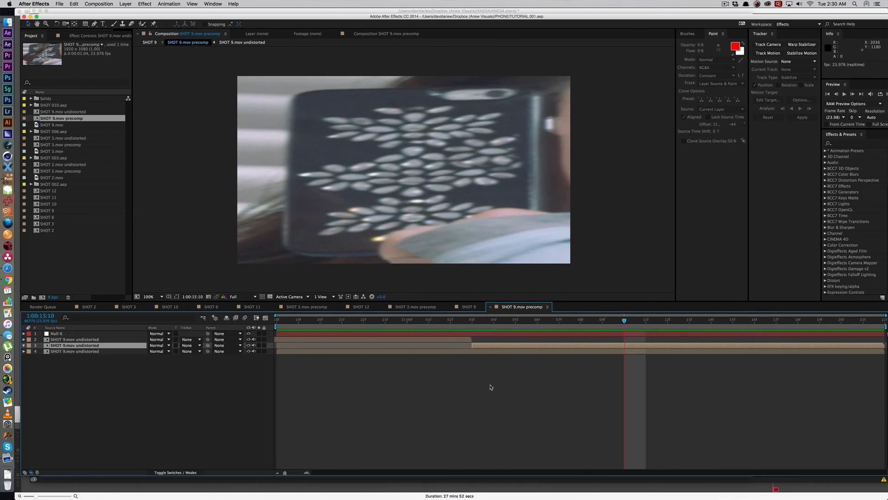
key(Tab)
click(462, 382)
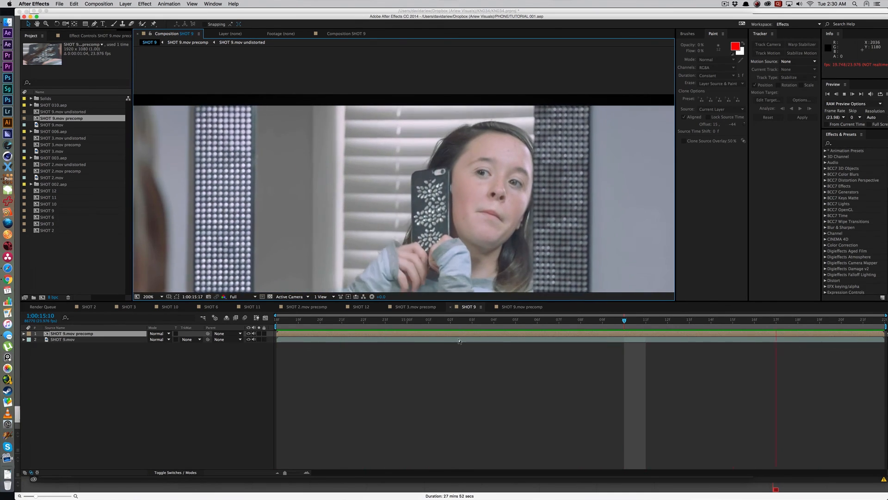
click(444, 373)
click(454, 333)
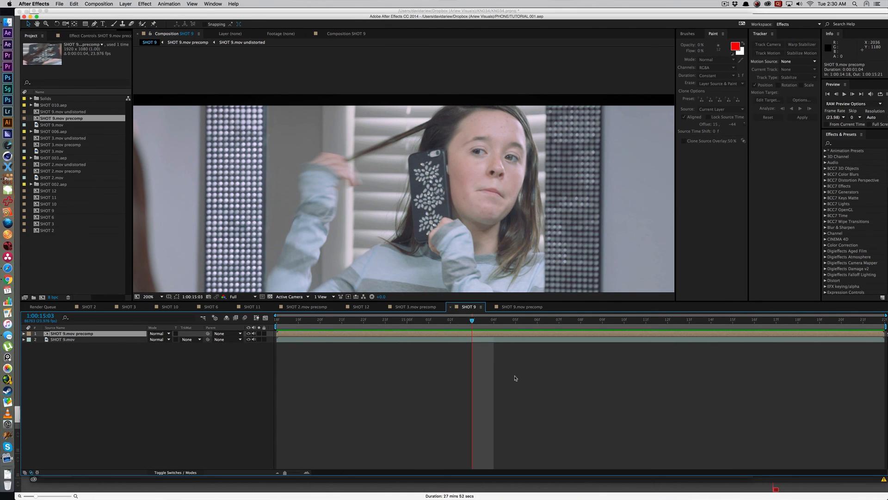
double_click(502, 335)
key(KP_0)
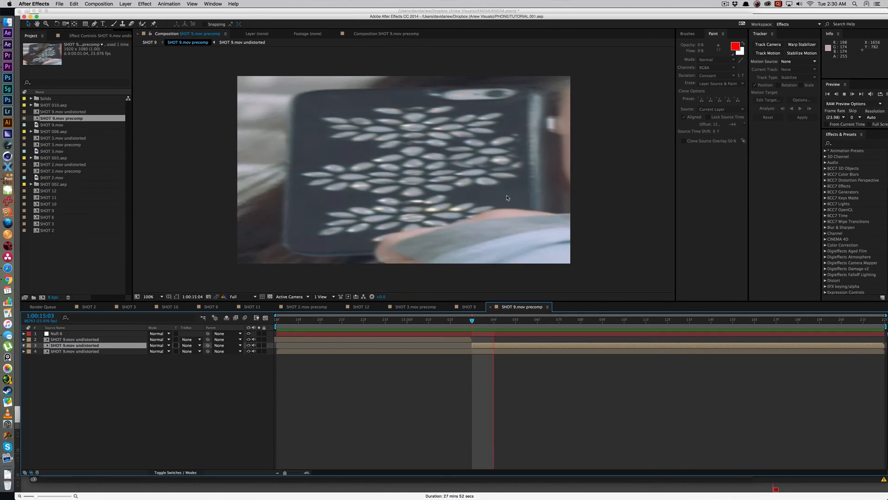
click(486, 377)
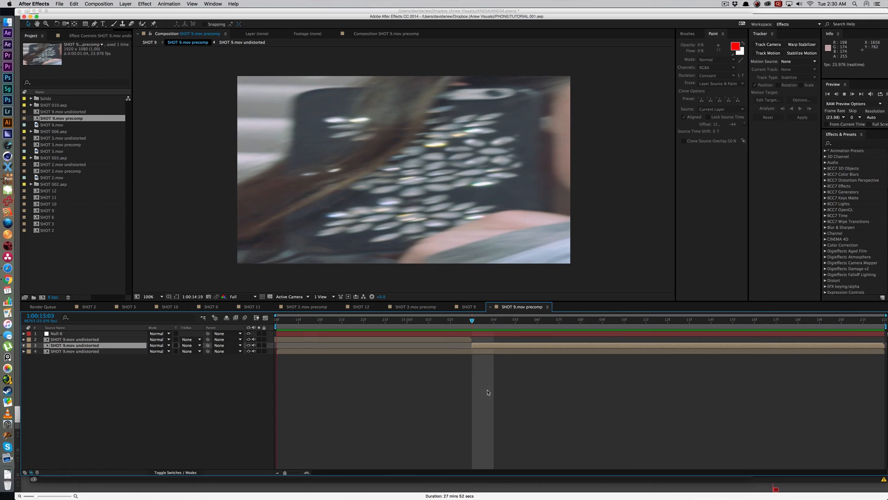
Step: Check the undistorted source composition at 1:00:14:19 and return to the SHOT 9 composition
key(Tab)
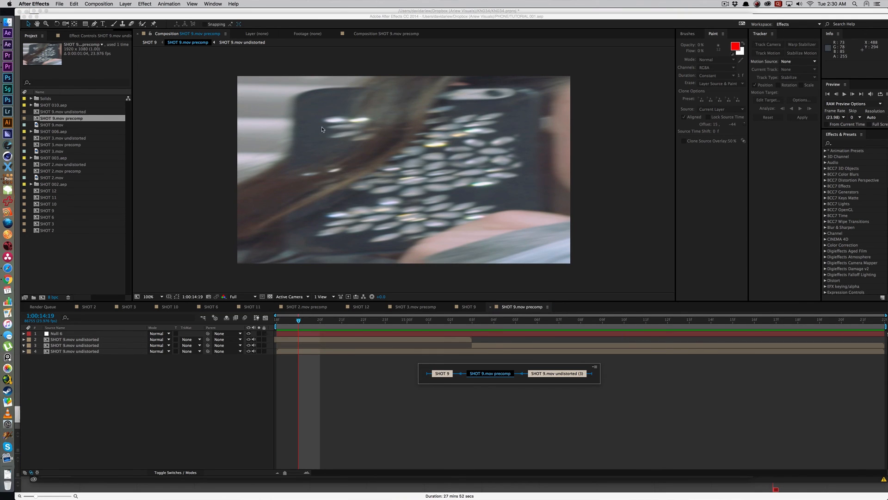
click(335, 149)
double_click(309, 345)
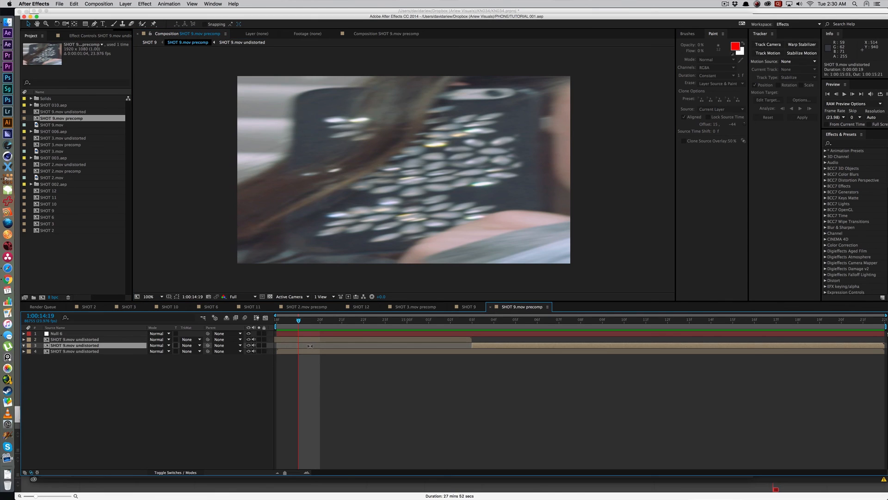
key(Tab)
key(Tab)
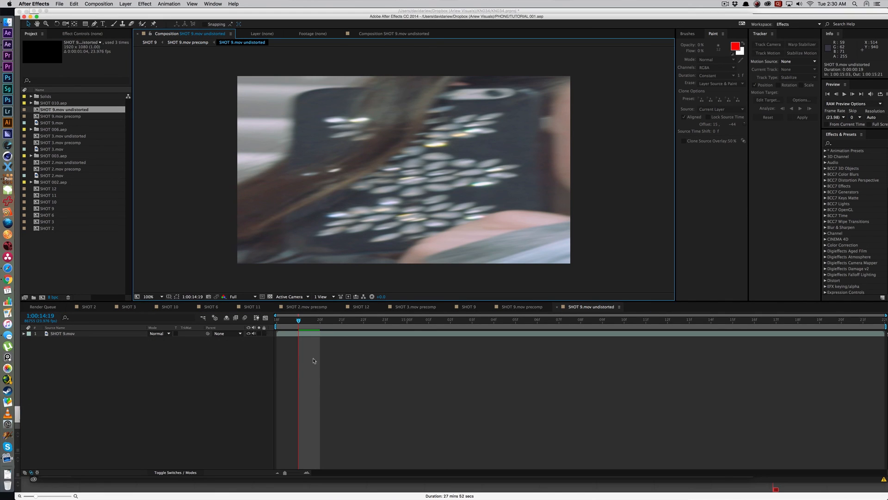
key(Tab)
click(236, 351)
key(Tab)
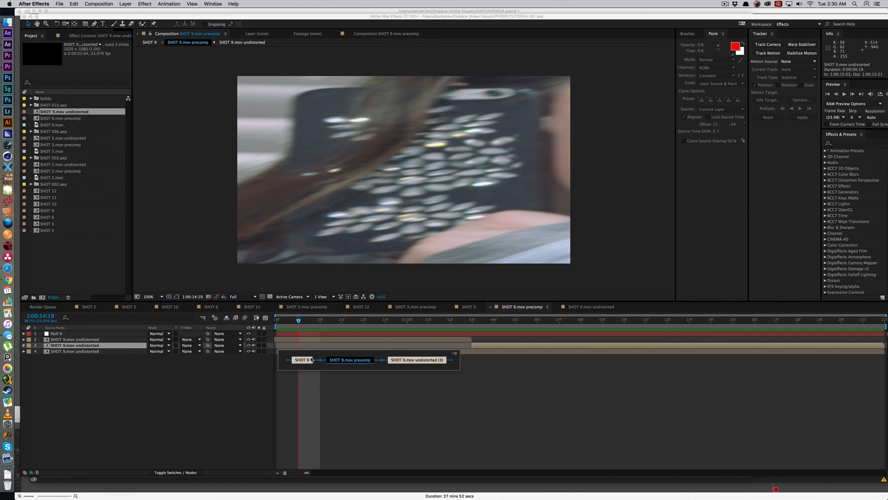
click(309, 359)
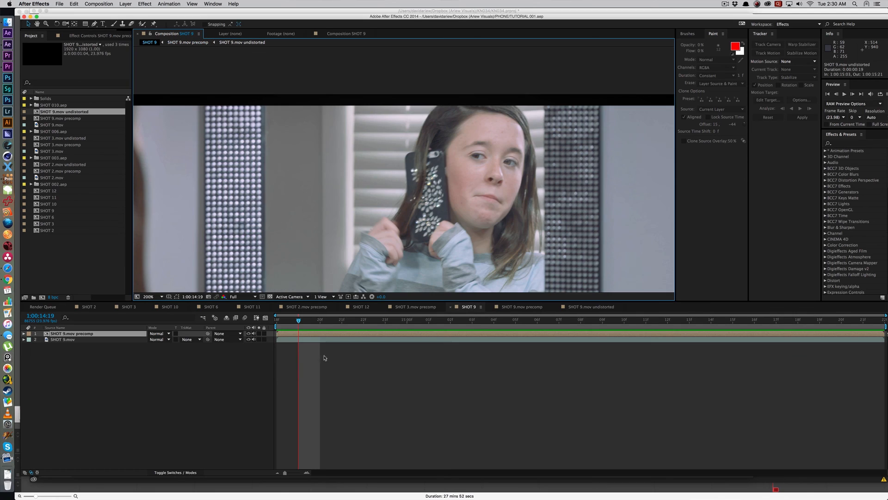
Step: Try masking the hair over the phone on a duplicate of SHOT 9.mov above the precomp, and reopen the SHOT 9.mov precomp
click(119, 340)
key(super+d)
drag(119, 339, 120, 332)
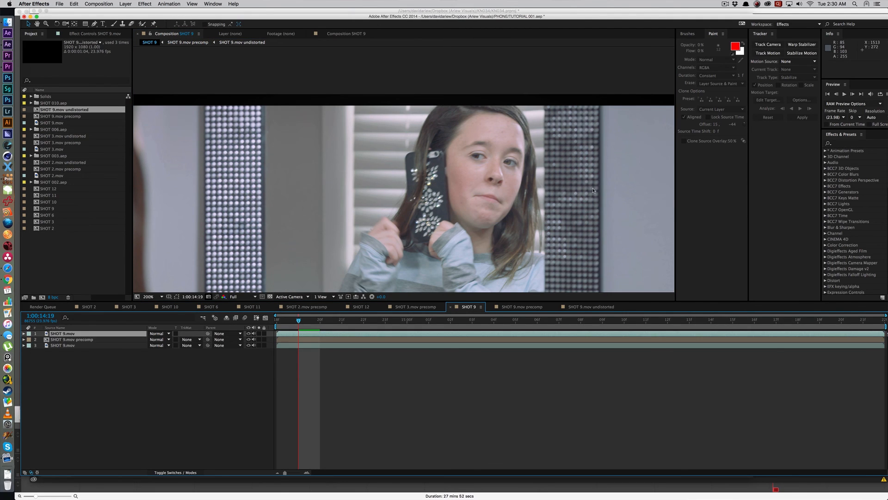
key(g)
click(405, 207)
click(417, 170)
click(417, 149)
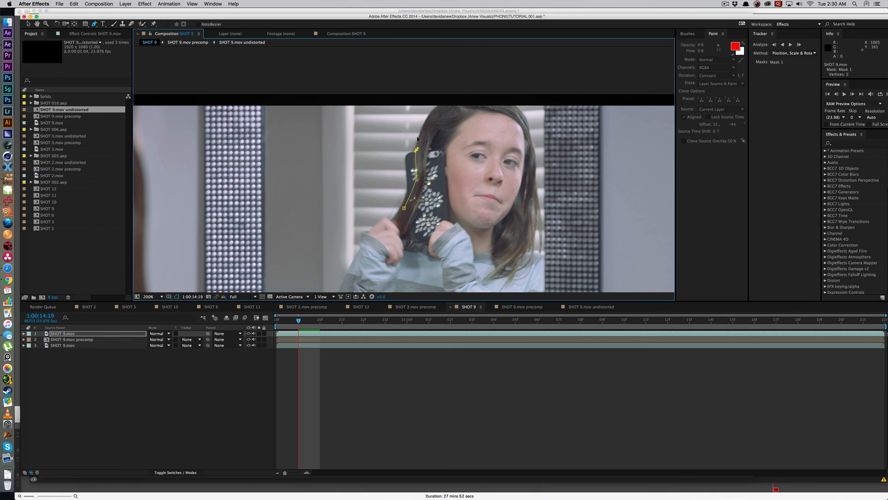
click(430, 126)
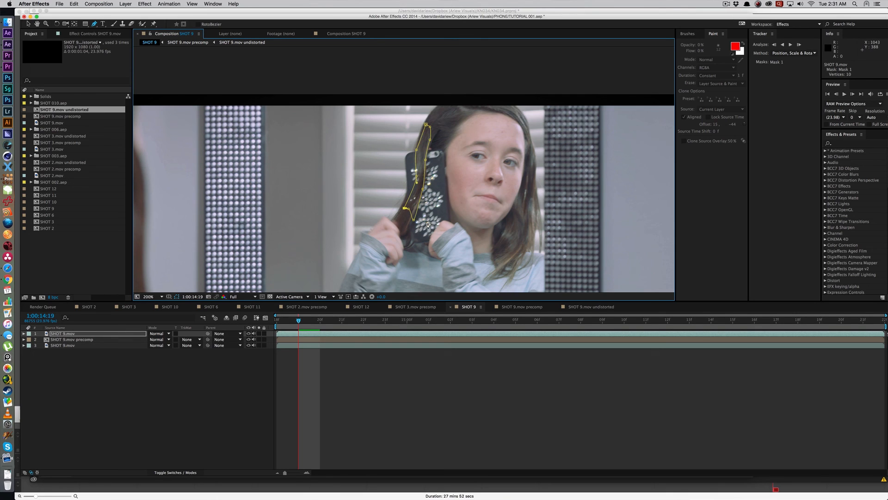
key(v)
click(70, 333)
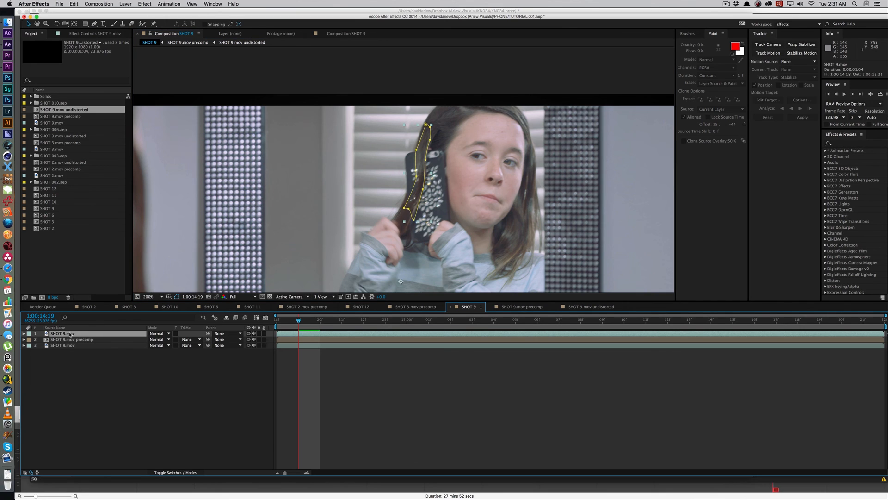
double_click(71, 333)
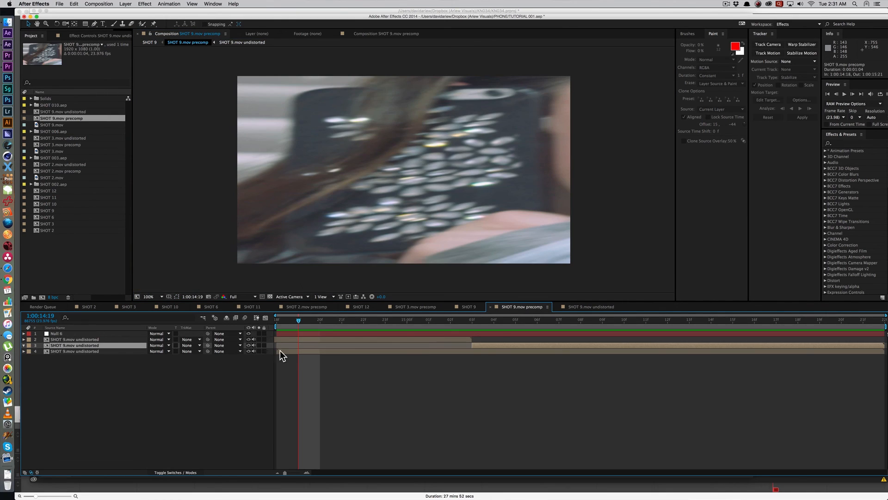
Step: Duplicate the bottom SHOT 9.mov undistorted layer and place the copy above all other layers
click(103, 356)
click(103, 353)
key(super+d)
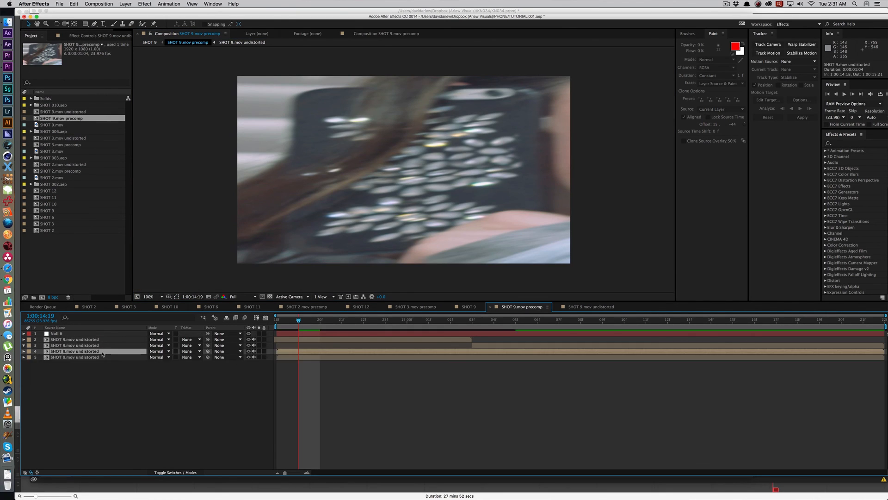
drag(103, 353, 104, 331)
Step: Draw a closed, curved Pen mask on the top copy around the hair crossing the phone's upper-left side at 1:00:14:19
key(g)
click(256, 232)
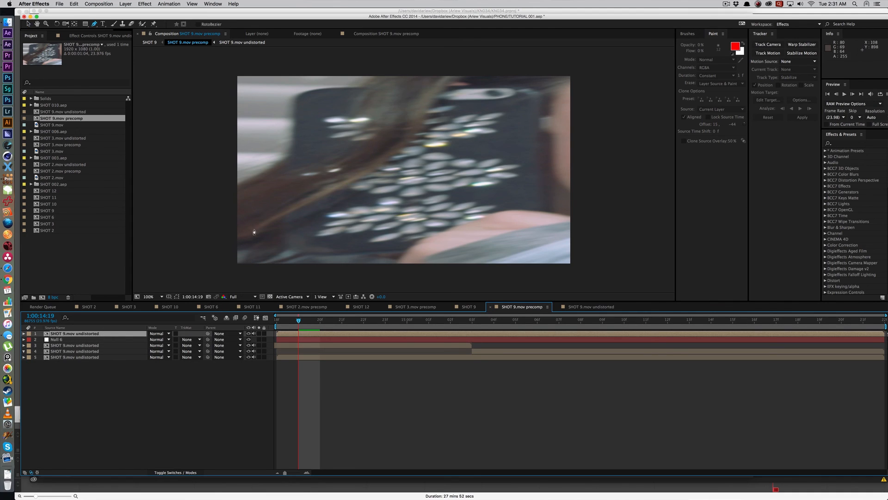
click(387, 159)
click(447, 72)
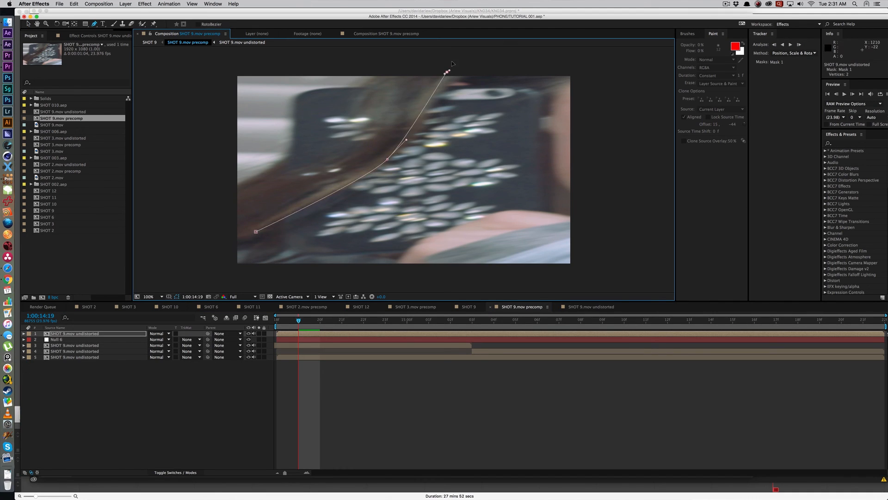
click(377, 66)
click(355, 105)
click(289, 167)
click(205, 204)
click(200, 233)
drag(220, 245, 234, 241)
click(245, 234)
click(256, 232)
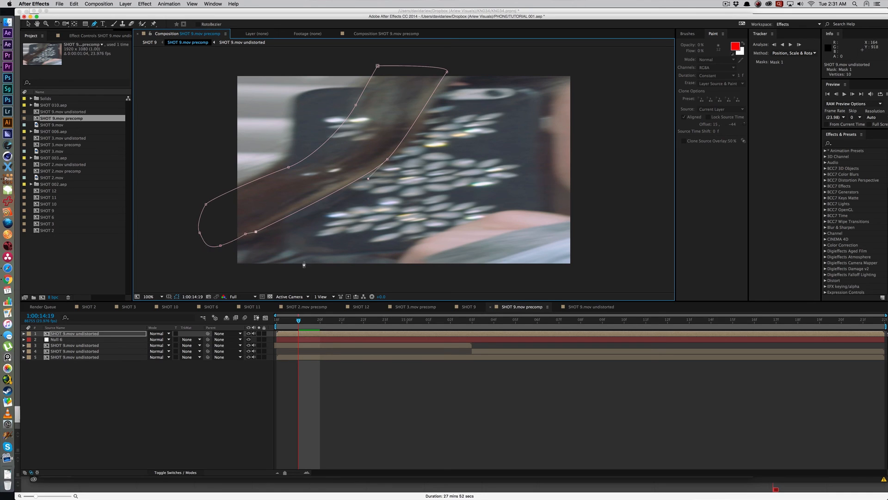
key(v)
click(272, 200)
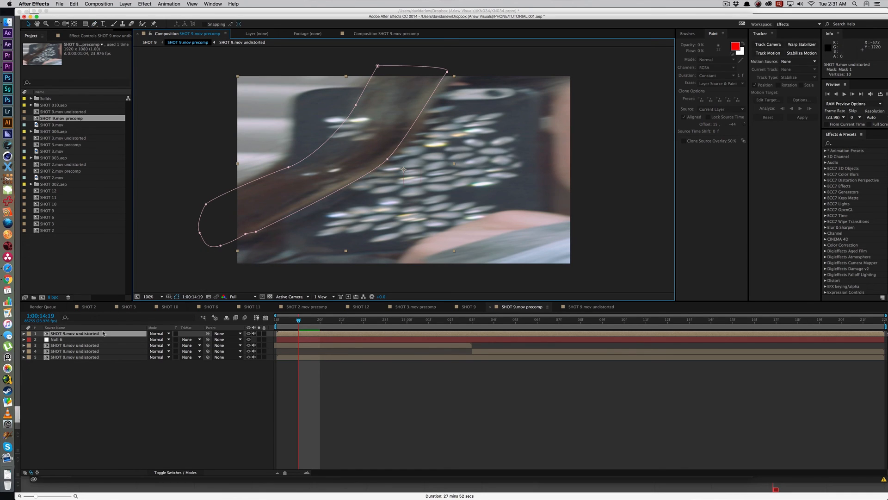
Step: Adjust the hair mask's feather and start keyframing its Mask Path at 1:00:14:19
click(118, 335)
key(f)
mouse_move(159, 345)
mouse_down()
mouse_move(160, 353)
mouse_move(175, 344)
mouse_up()
key(m)
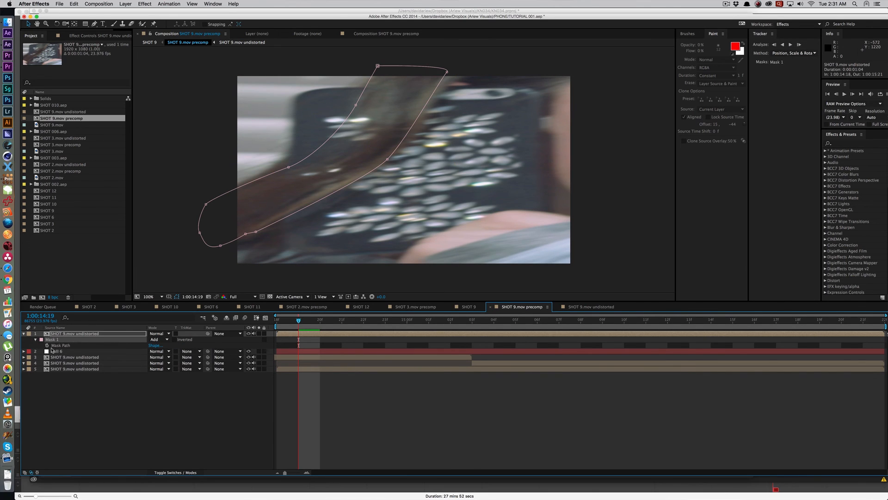
click(48, 346)
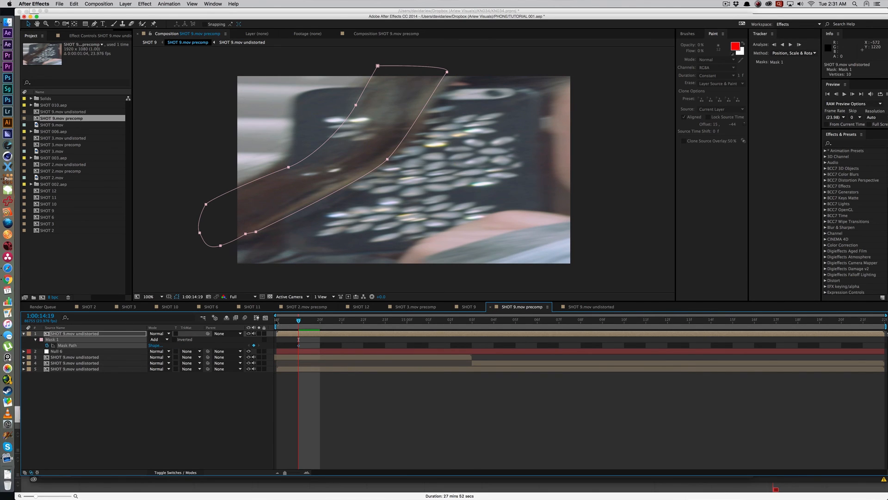
Step: Reshape the hair mask at 1:00:14:18, moving its upper, middle and lower points to follow the hair's edges
click(278, 321)
click(279, 157)
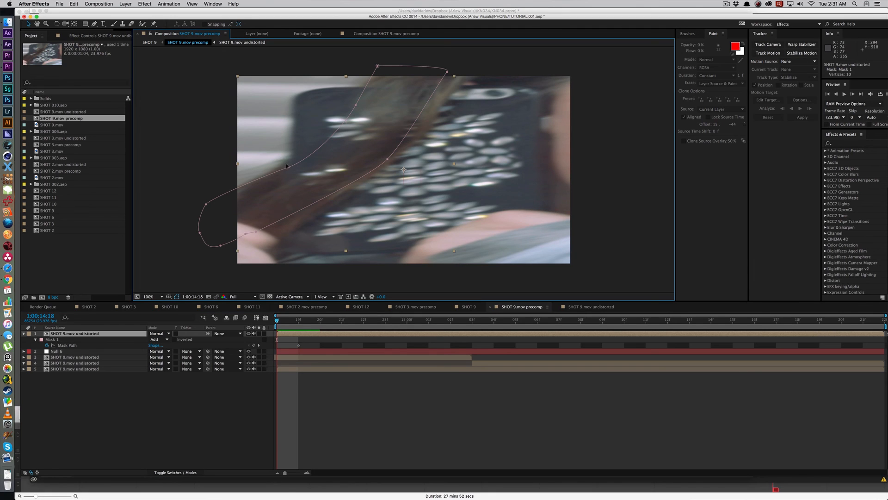
drag(288, 167, 294, 175)
click(356, 104)
drag(357, 103, 363, 104)
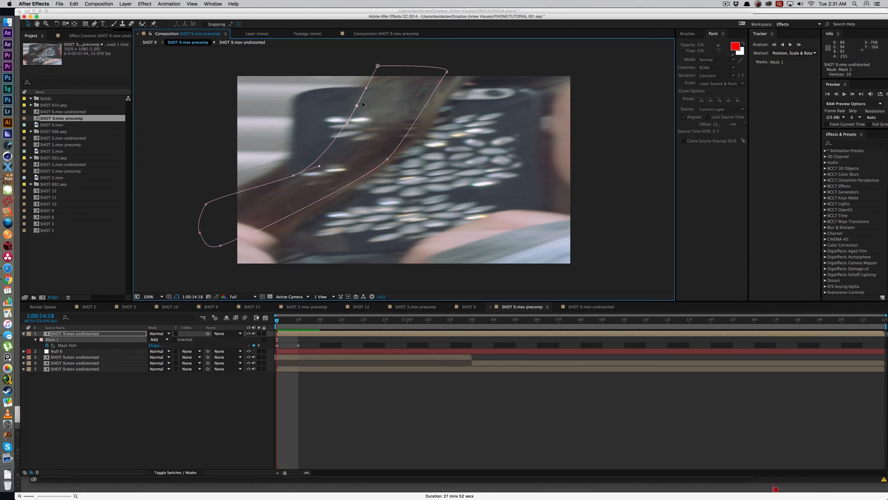
click(450, 70)
drag(447, 72, 472, 69)
drag(387, 159, 393, 160)
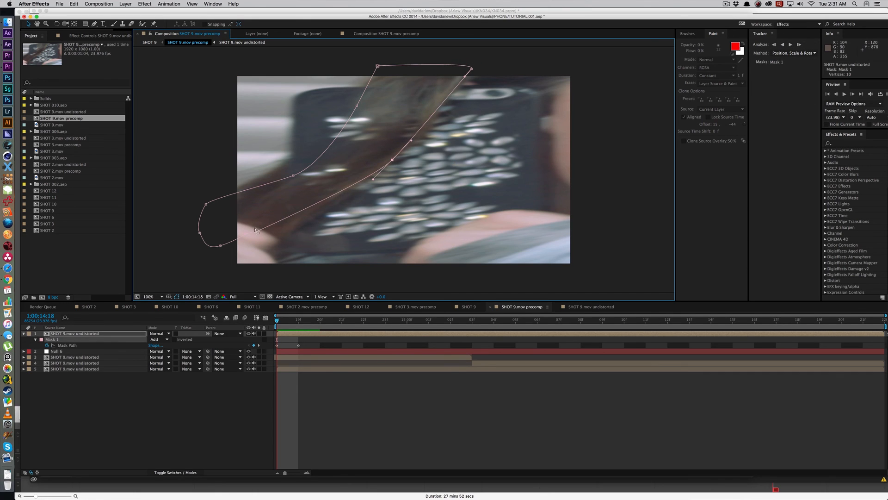
drag(254, 232, 209, 282)
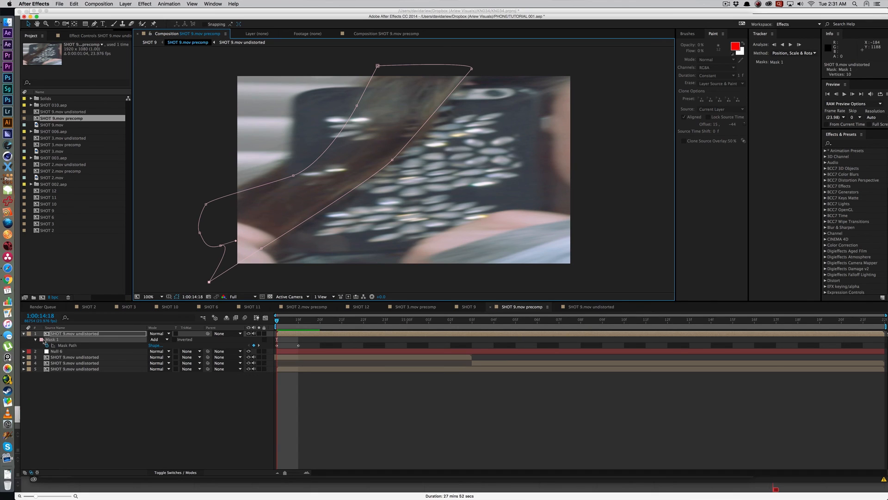
Step: Change the hair mask's outline colour to red
click(41, 339)
click(213, 54)
click(284, 53)
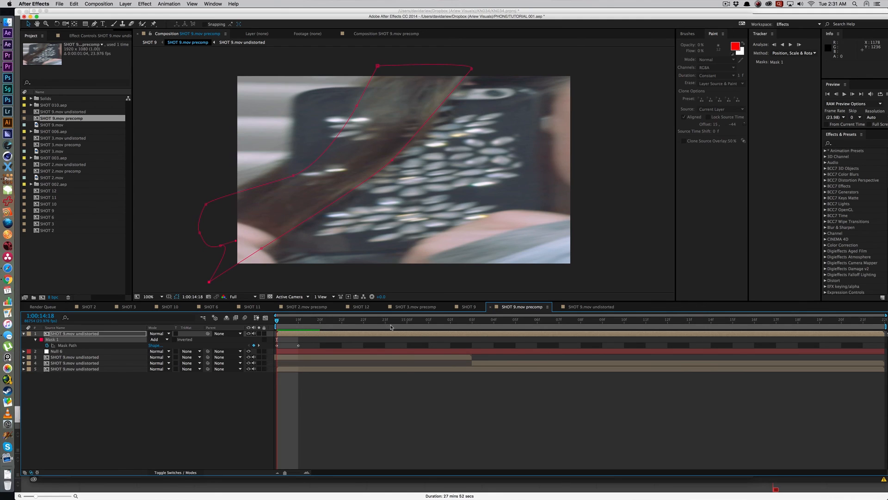
Step: Reshape the hair mask's lower edge at 1:00:14:20 to fit the hair as it leaves the phone
click(386, 326)
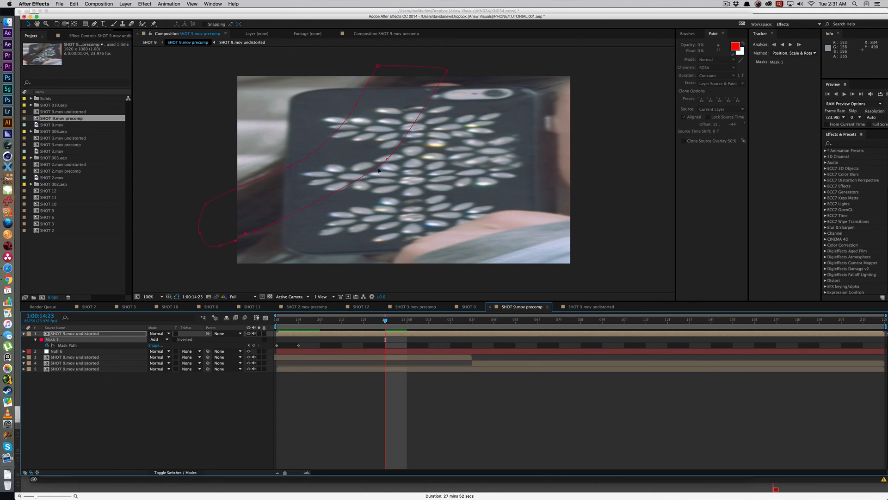
click(320, 320)
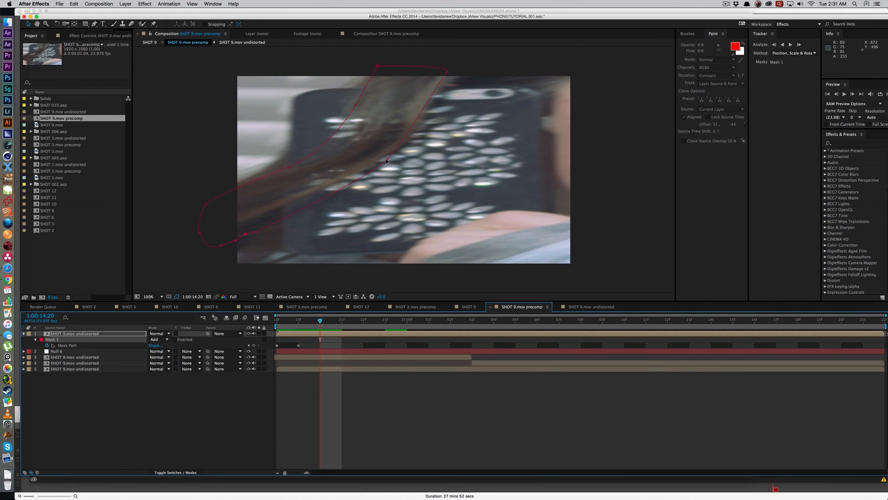
drag(387, 160, 395, 145)
drag(256, 231, 236, 228)
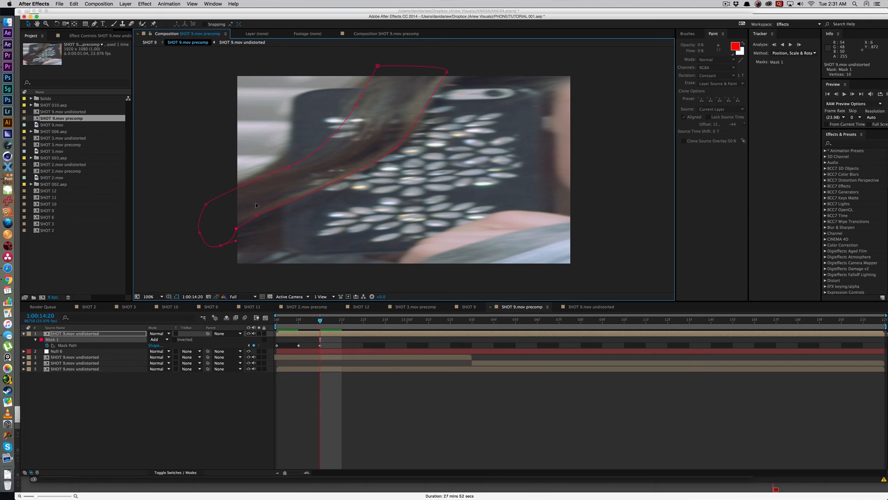
Step: Move the whole hair mask upward at 1:00:14:21 to follow the hair
click(344, 321)
drag(396, 147, 400, 99)
double_click(396, 146)
Step: Rotate the hair mask about 12.9° and raise it at 1:00:14:22 to match the hair near the phone's top
click(362, 324)
double_click(400, 101)
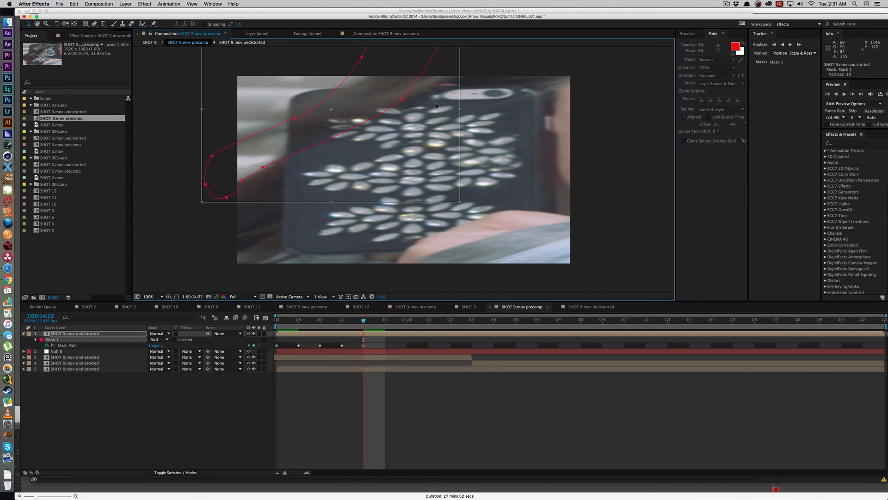
drag(503, 103, 500, 141)
mouse_move(369, 145)
mouse_down()
mouse_move(364, 127)
mouse_move(373, 131)
mouse_up()
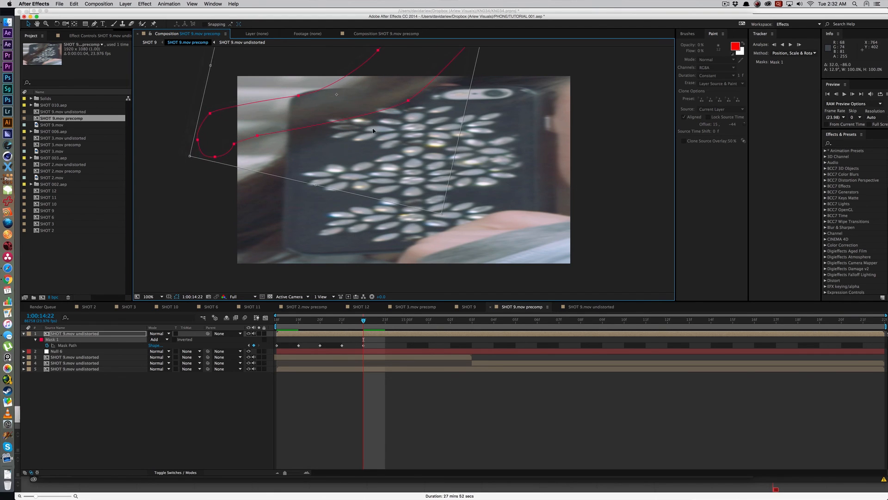
key(Return)
Step: Move the hair mask up off the phone at 1:00:14:23 and preview the animated mask from 1:00:14:18
key(Page_Down)
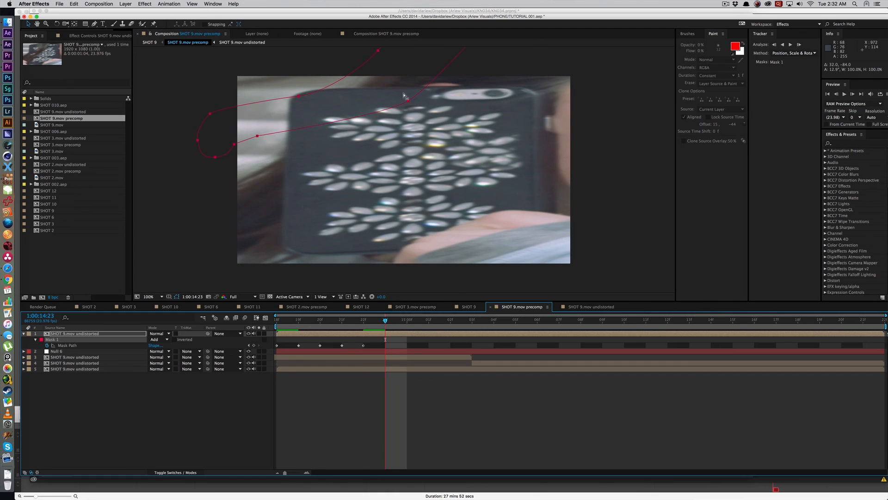
drag(404, 101, 352, 32)
key(space)
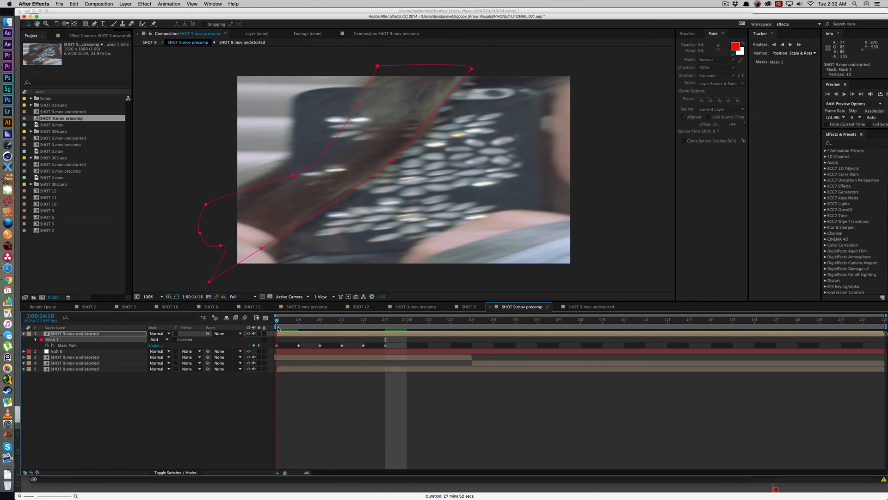
key(space)
click(276, 324)
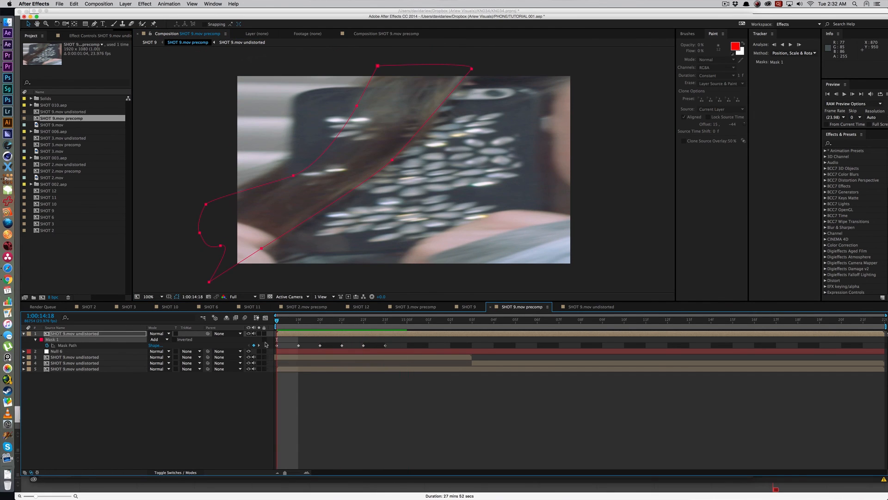
Step: Show the hair mask's feather and duplicate the bottom SHOT 9.mov undistorted layer in the SHOT 9 precomp
key(f)
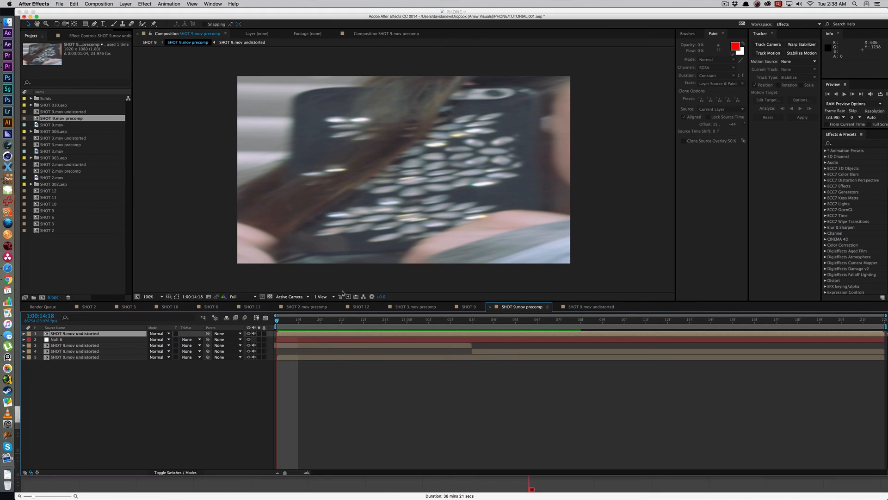
click(106, 357)
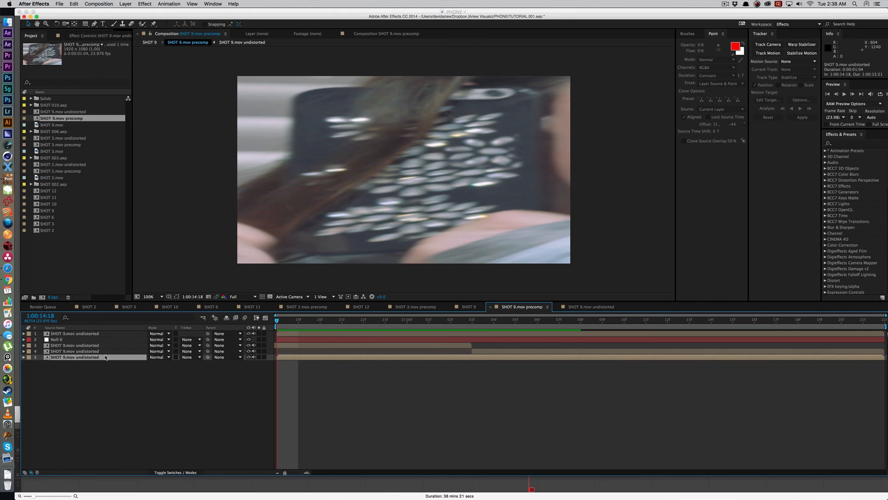
key(ctrl+d)
Step: Mask a small freeform area of the phone on the duplicated layer and move the layer to Position 362, 350 as a patch
key(g)
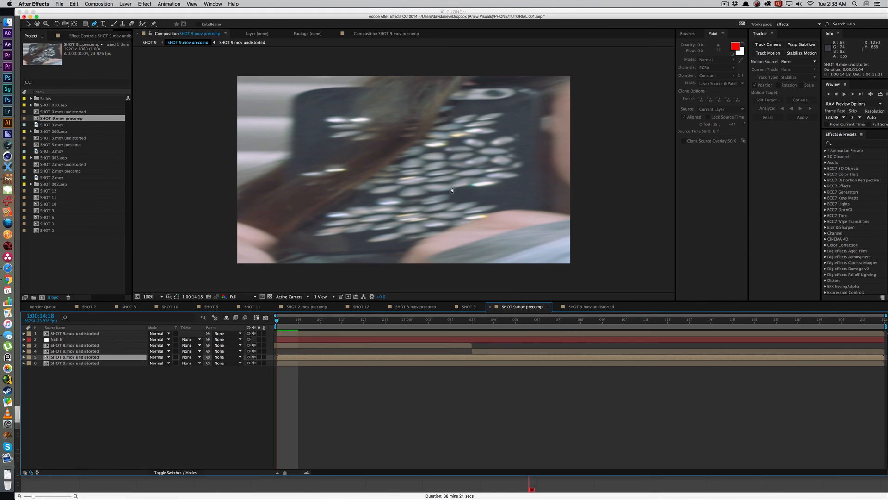
click(453, 189)
key(super+z)
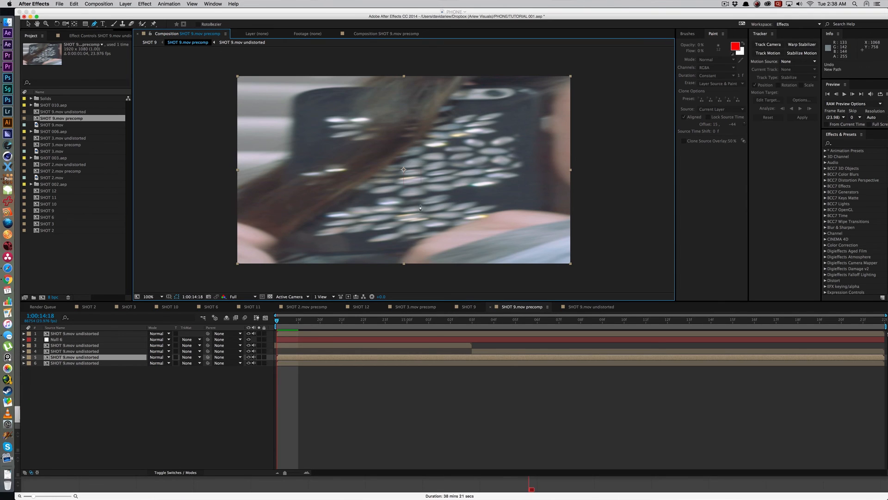
click(407, 197)
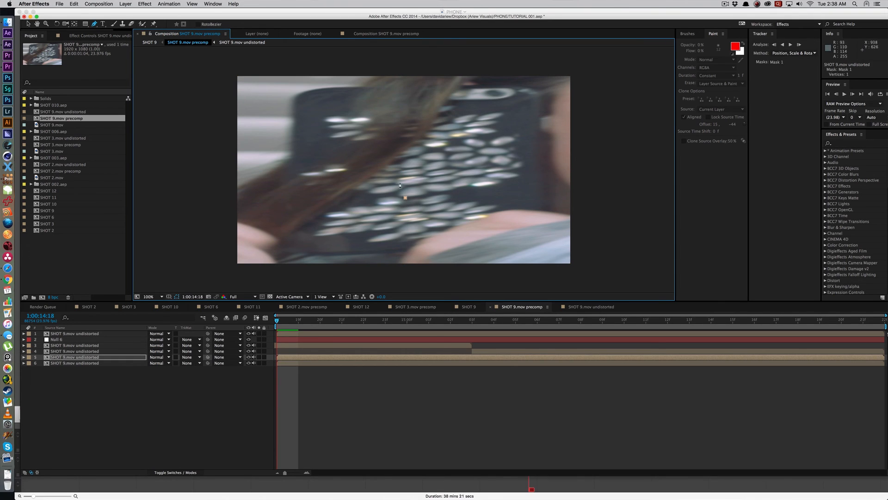
click(406, 185)
click(452, 170)
click(406, 198)
key(v)
drag(434, 174, 343, 127)
Step: Set the patch mask's feather to 34 pixels, preview the precomp without layer controls, and go to 1:00:14:21
key(f)
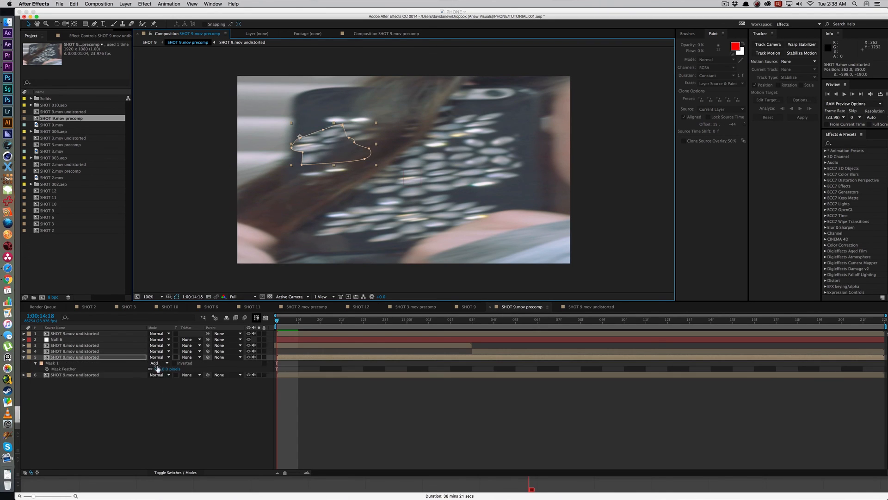
drag(161, 368, 172, 367)
key(super+shift+h)
key(space)
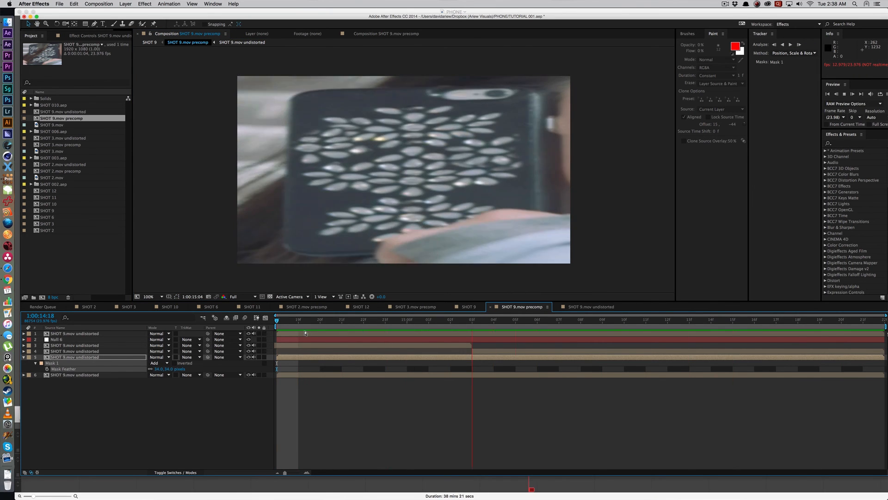
key(space)
drag(316, 318, 343, 319)
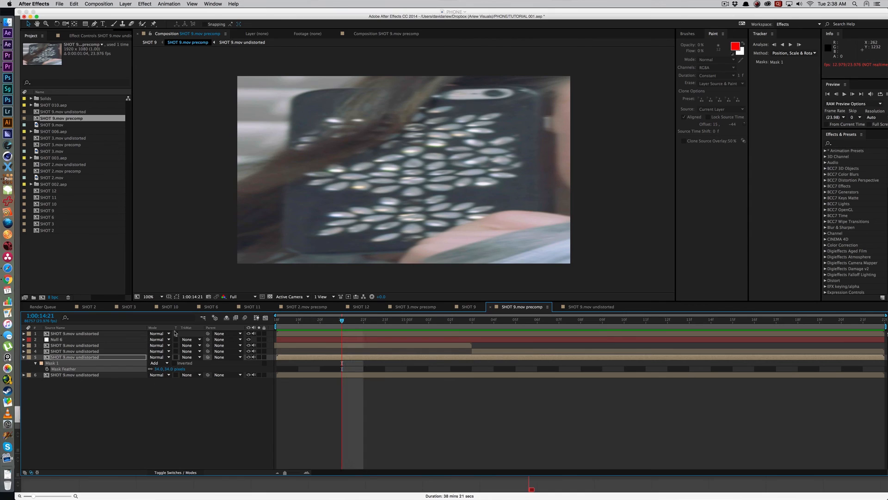
Step: Turn the top hair layer's visibility off and on at 1:00:14:21 to compare the result
click(110, 333)
click(249, 333)
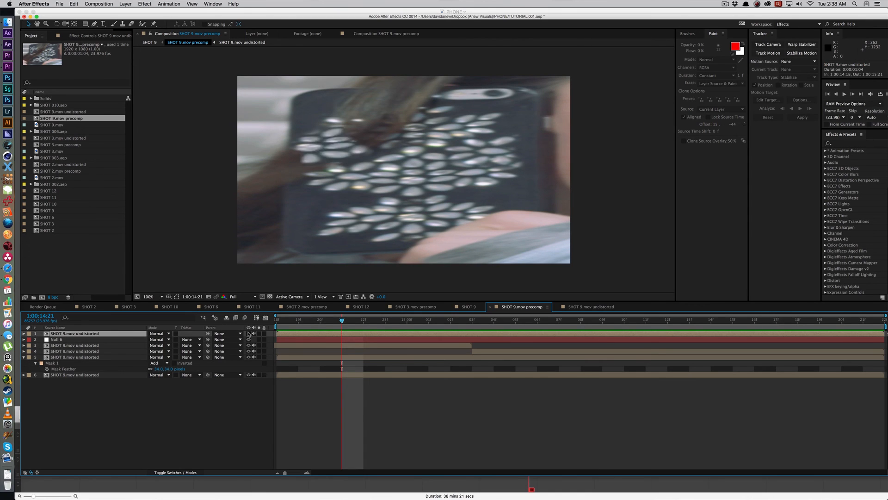
click(249, 333)
Step: Open the parent SHOT 9 composition and preview the patched phone with the restored hair
click(314, 396)
key(Tab)
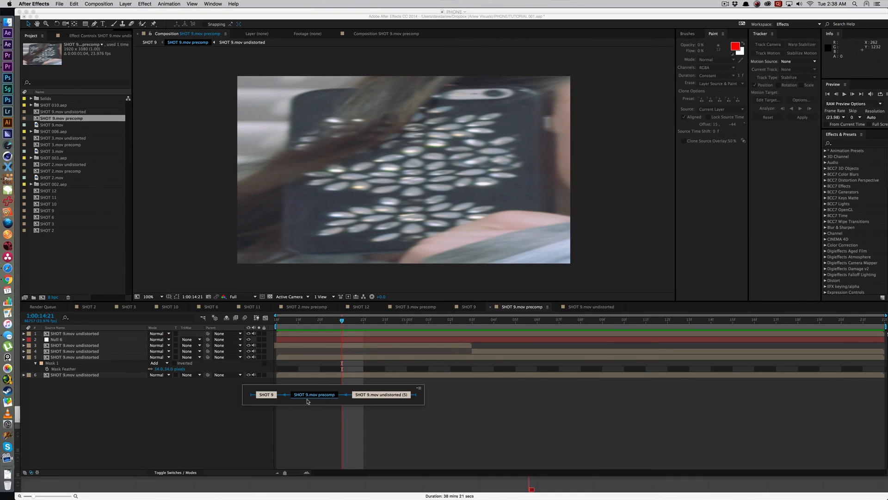
click(270, 396)
click(305, 348)
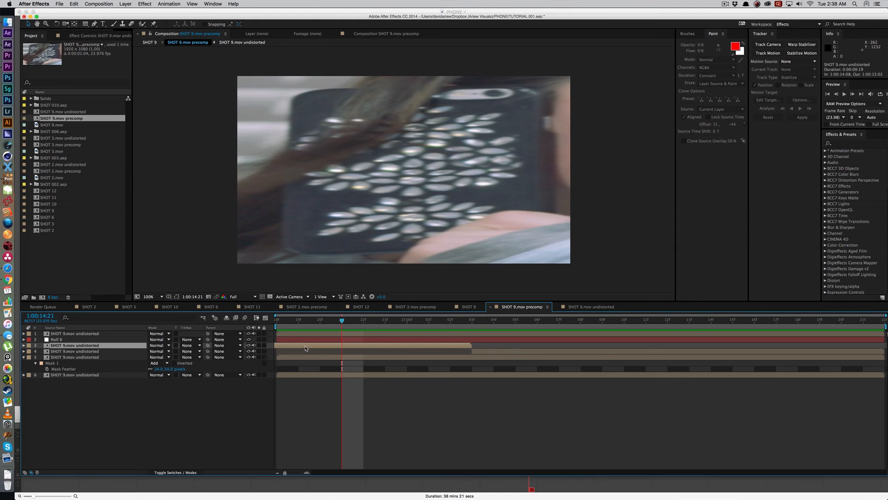
click(314, 357)
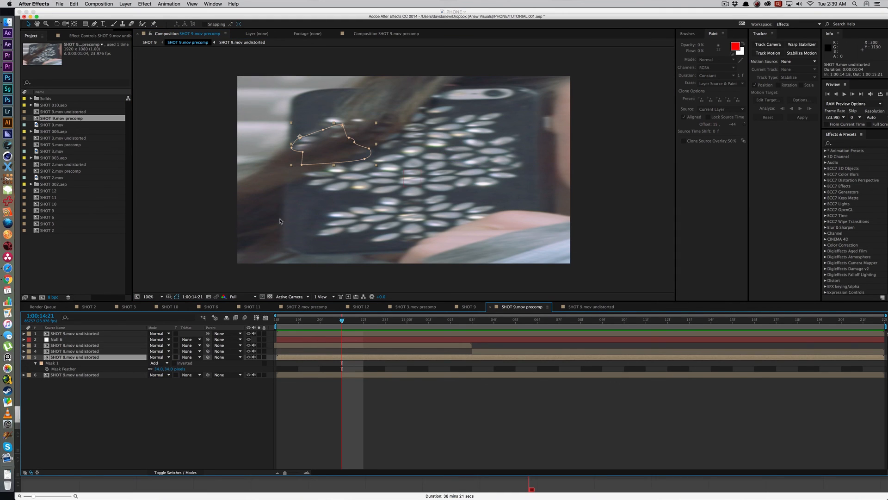
key(shift)
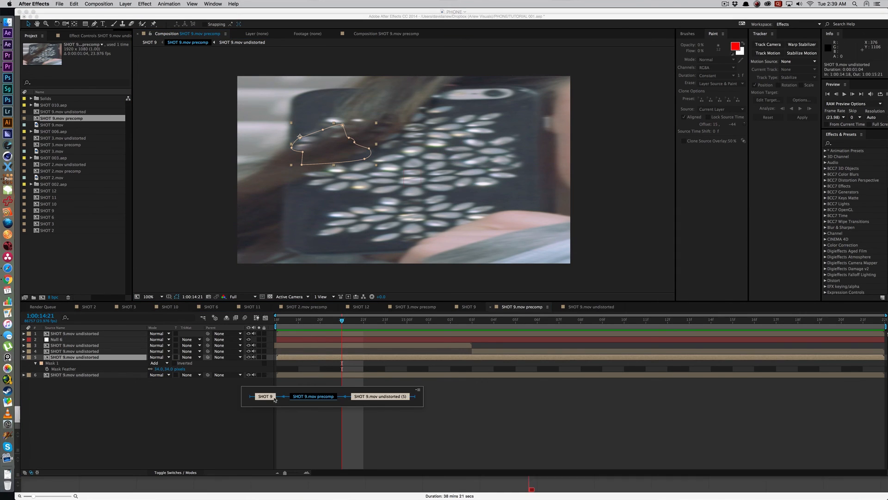
click(272, 396)
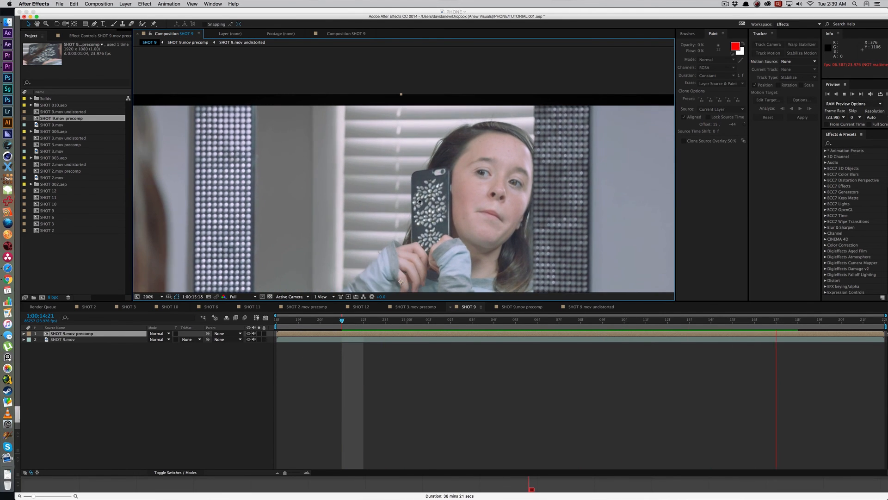
key(space)
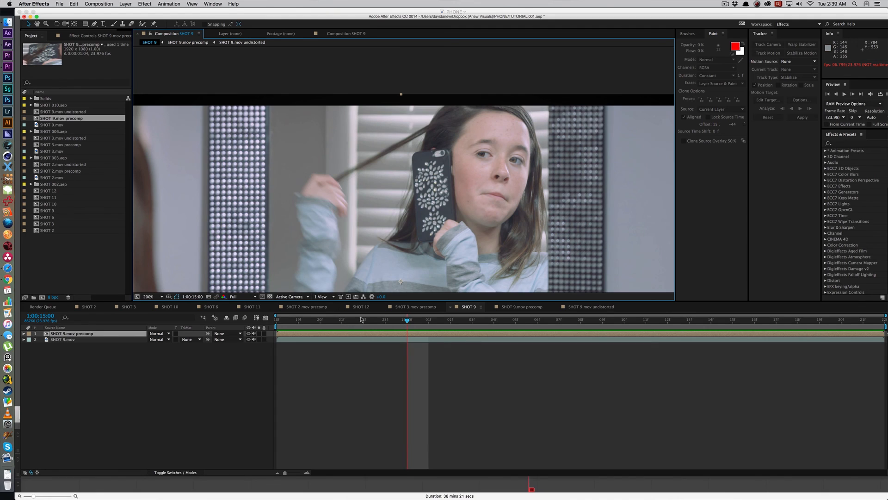
Step: Try duplicating SHOT 9.mov above the precomp and masking the hair over the phone at 1:00:14:20
click(320, 320)
click(132, 339)
key(super+d)
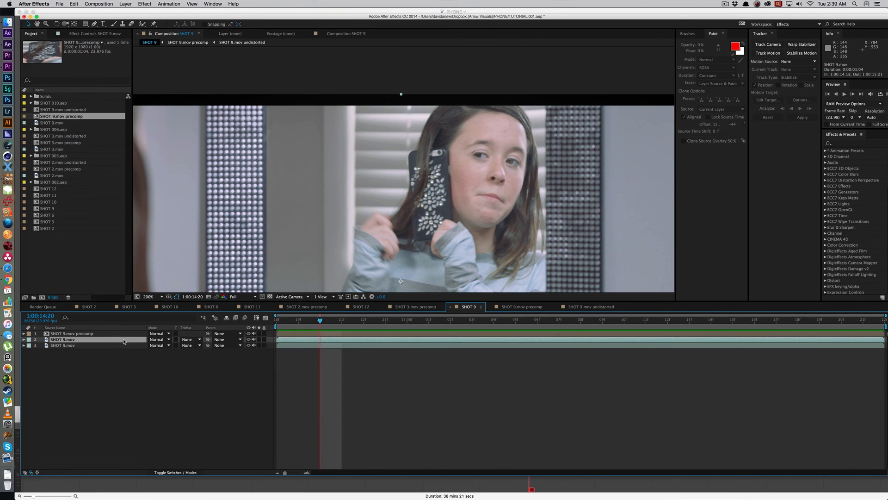
key(super+shift+bracketright)
key(g)
click(418, 153)
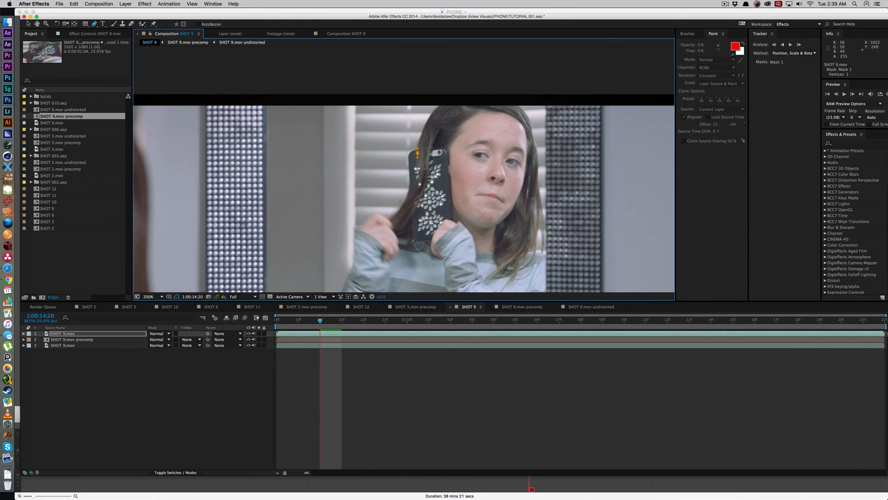
drag(413, 195, 405, 208)
key(super+z)
click(345, 339)
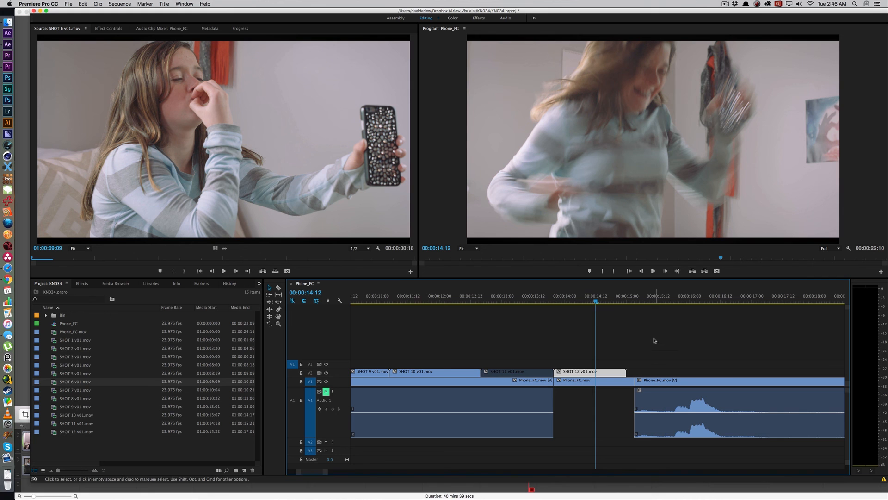
Step: In Premiere Pro, disable the SHOT 12 v01.mov clip starting at 00:00:13:20 in the Phone_FC sequence
click(582, 315)
key(Up)
click(583, 373)
key(shift+super+e)
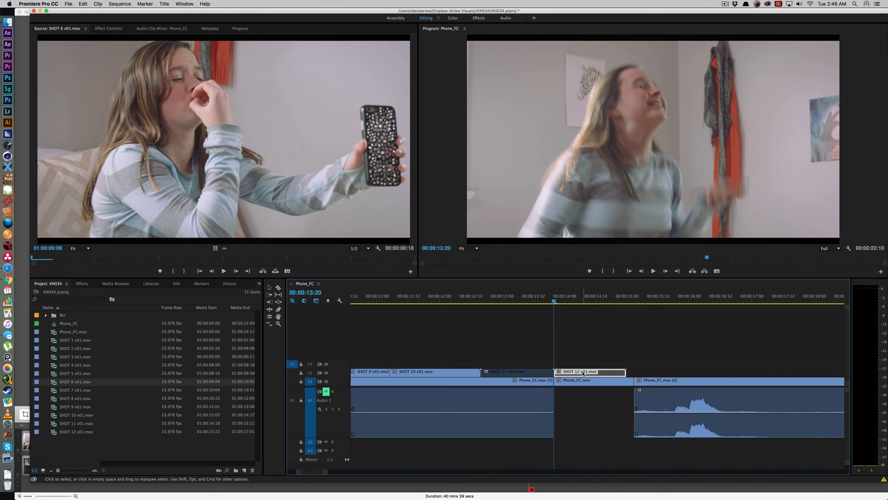
Step: Play and scrub the footage under the disabled SHOT 12 clip, examining the motion-blurred phone at 00:00:14:05 and 00:00:14:11
key(space)
key(space)
click(586, 299)
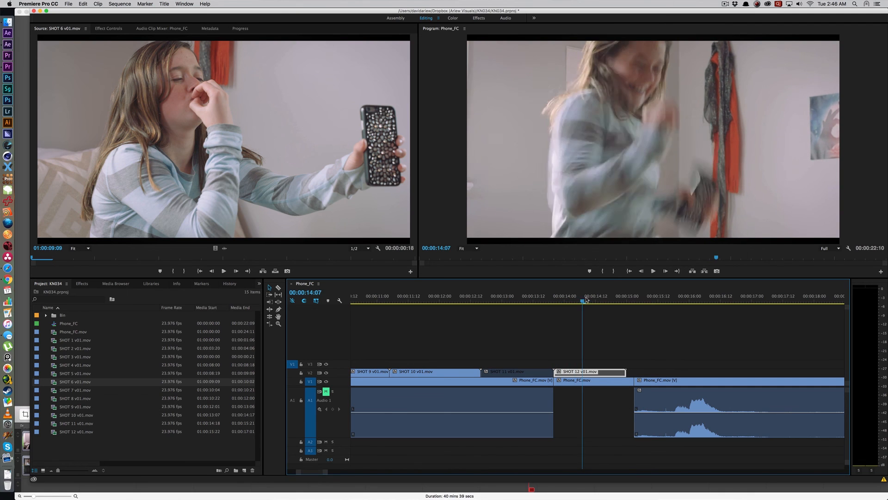
mouse_move(586, 299)
mouse_down()
mouse_move(618, 305)
mouse_move(576, 309)
mouse_move(586, 311)
mouse_move(616, 300)
mouse_move(578, 301)
mouse_up()
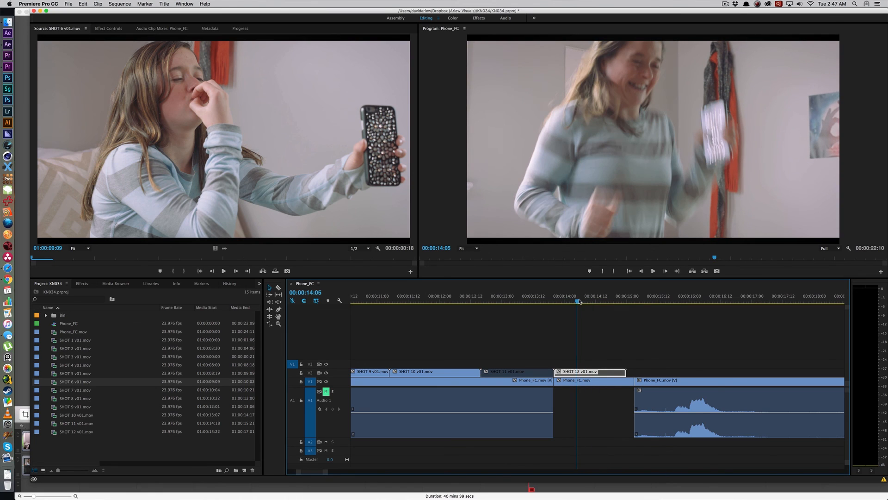
key(=)
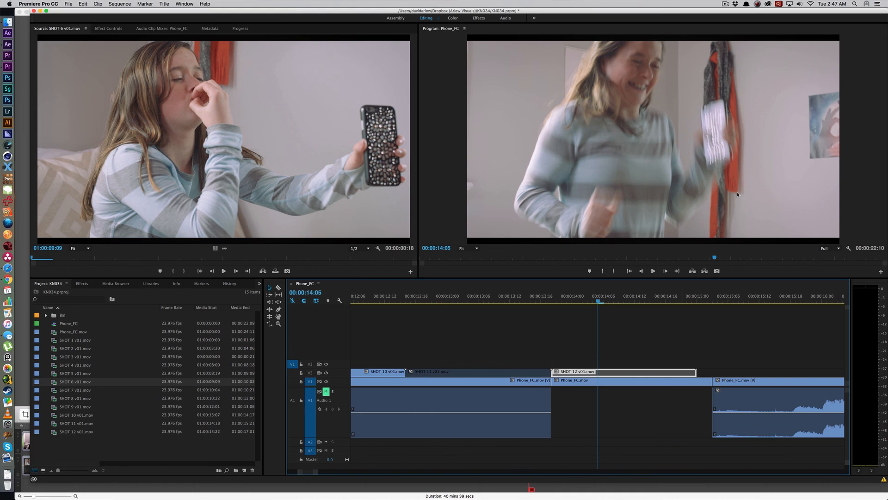
key(-)
click(647, 343)
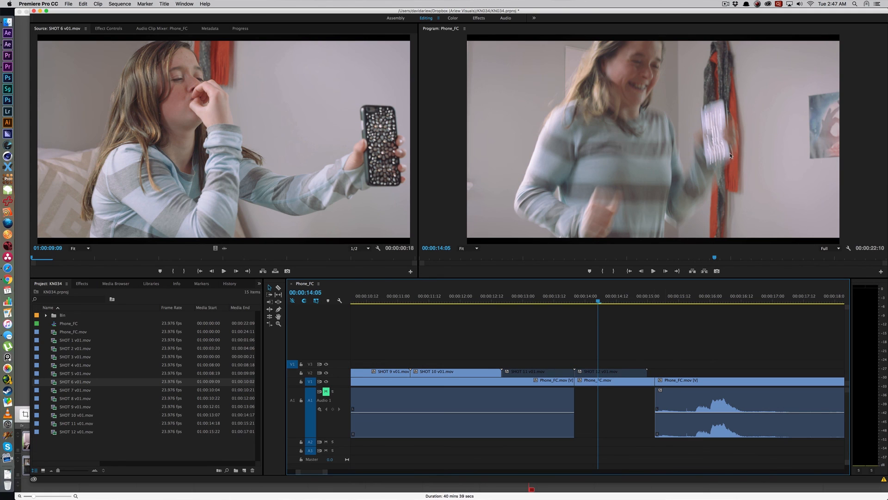
mouse_move(616, 301)
mouse_down()
mouse_move(599, 302)
mouse_move(616, 302)
mouse_up()
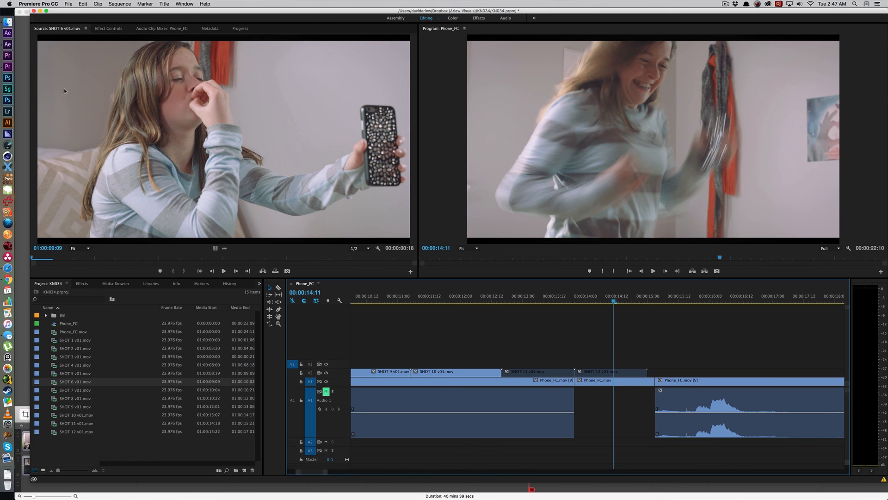
Step: Switch back to After Effects and bring up the SHOT 10 composition among the open compositions
click(7, 44)
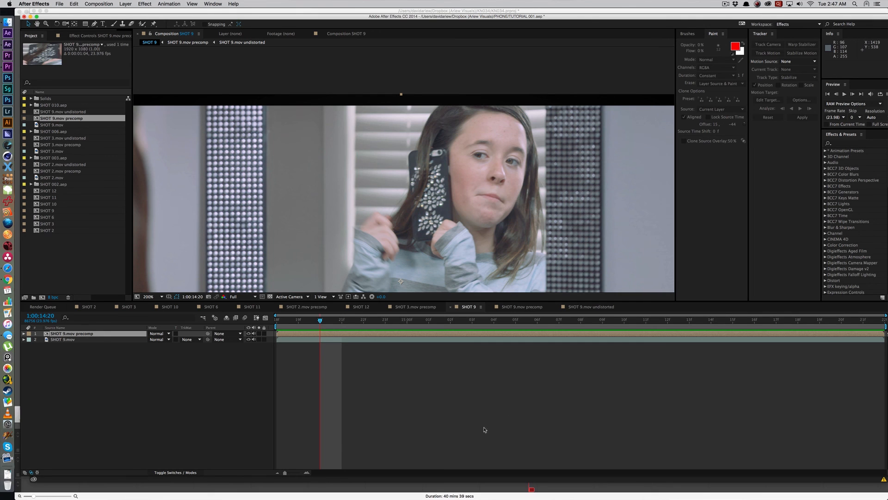
click(484, 429)
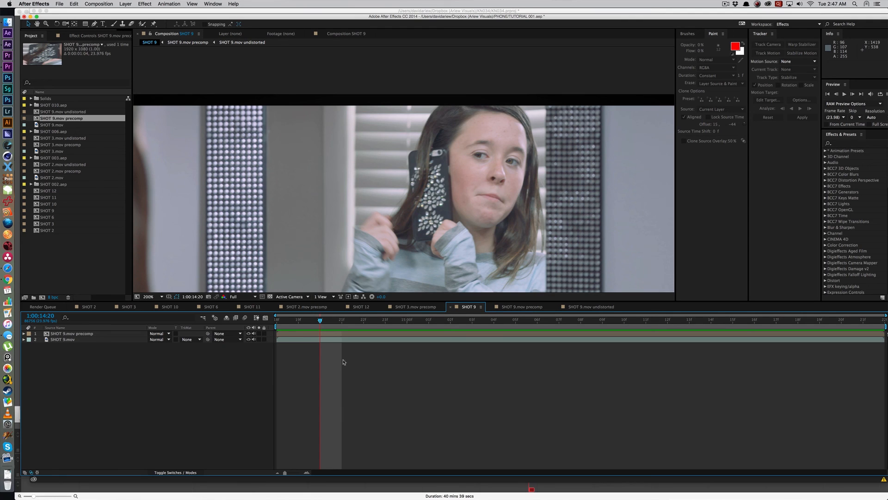
click(171, 307)
click(89, 307)
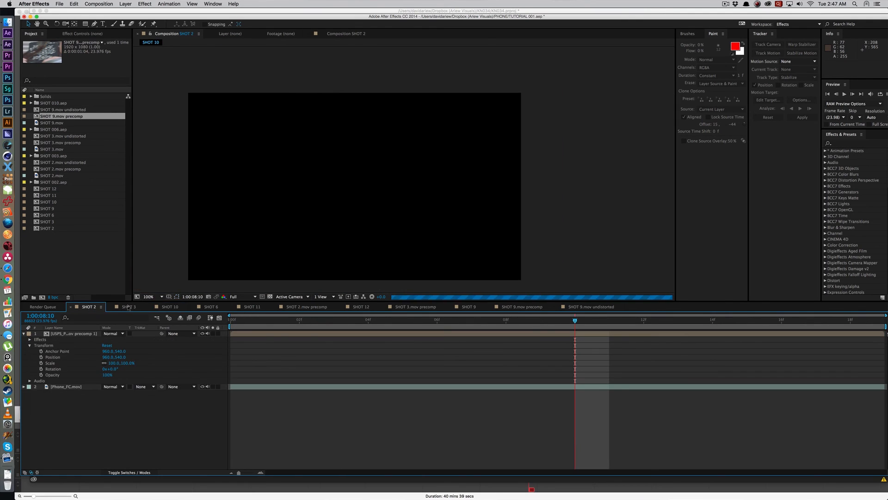
click(129, 307)
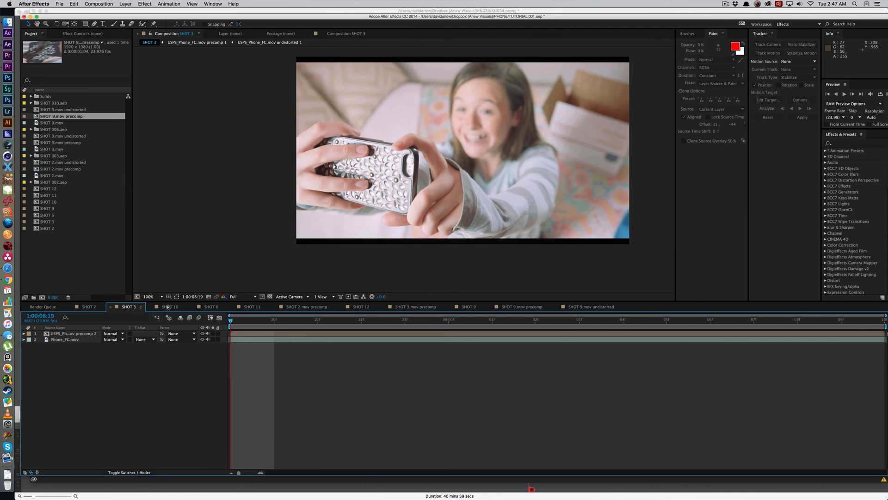
click(171, 307)
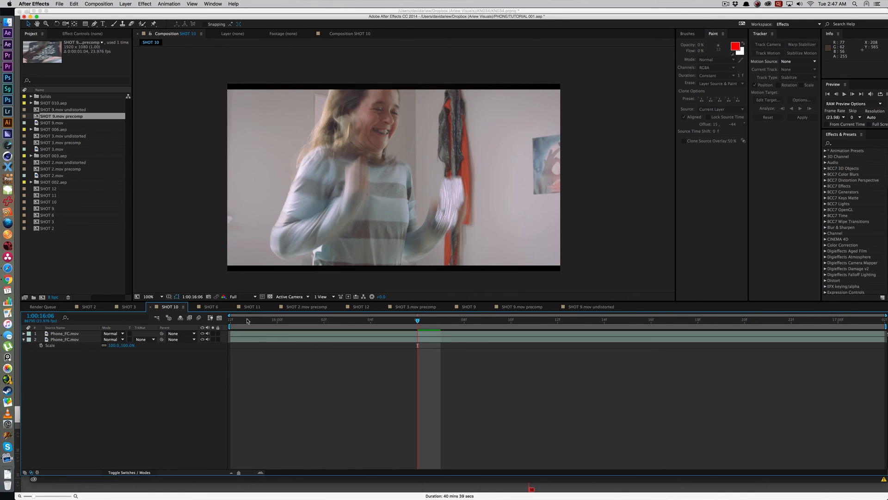
Step: Compare SHOT 10 with its top layer hidden and shown at 1:00:16:01, and examine the blurred phone at 1:00:16:07
click(301, 320)
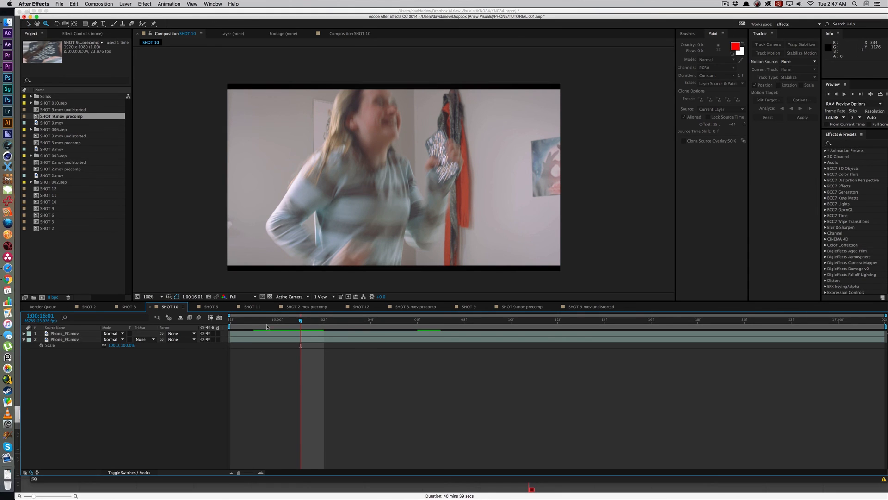
click(203, 333)
click(203, 334)
click(203, 333)
drag(396, 322, 436, 328)
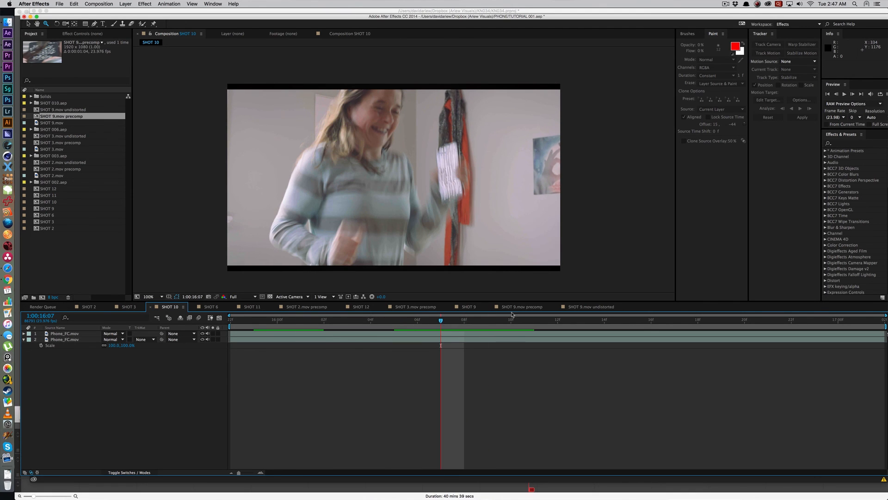
Step: Activate the Clone Stamp tool, delete SHOT 10's top Phone_FC.mov layer and select the remaining Phone_FC.mov layer
click(633, 332)
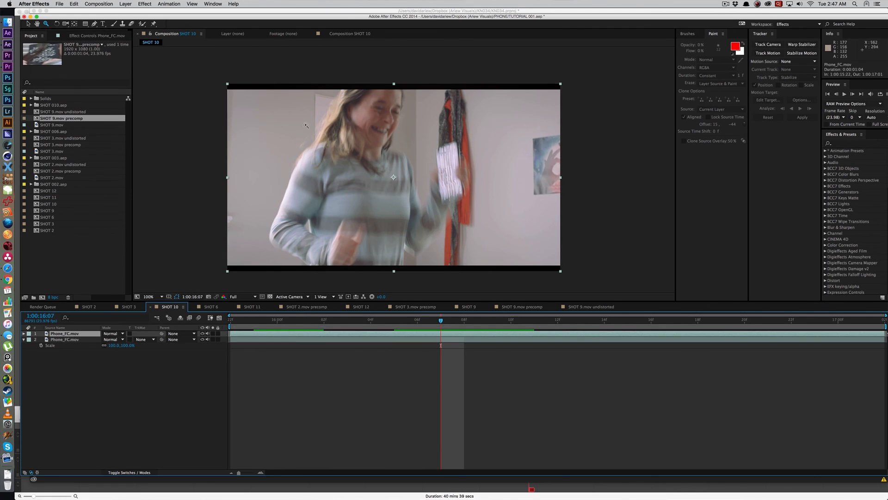
click(123, 24)
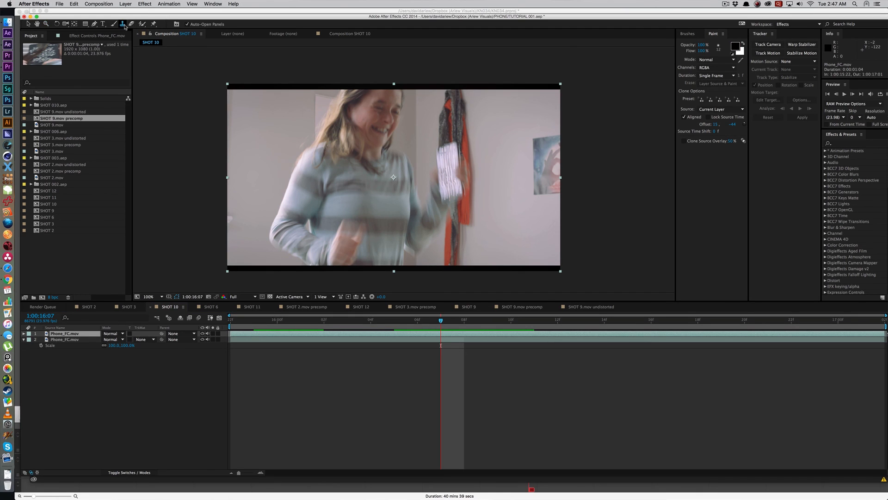
click(77, 334)
key(Delete)
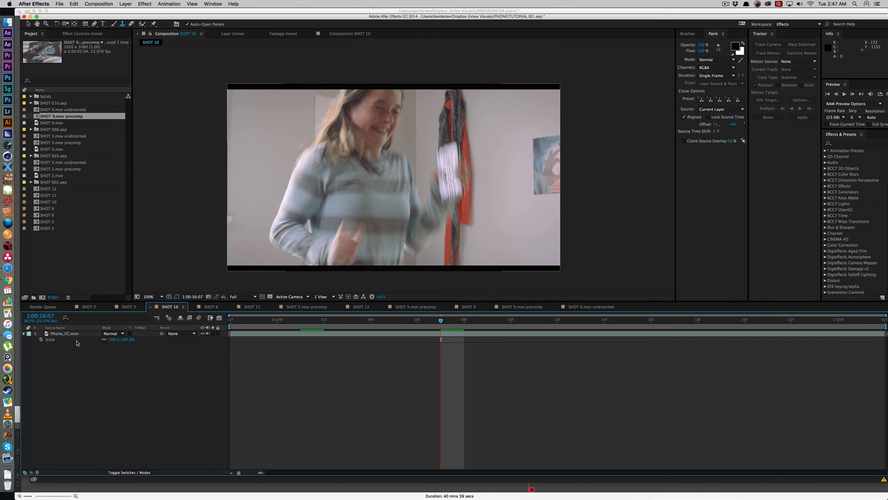
click(76, 334)
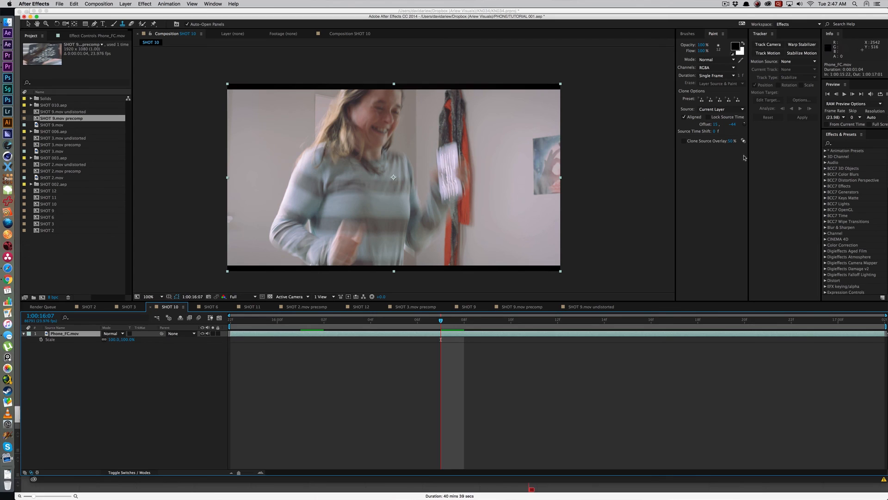
Step: Open SHOT 10's Phone_FC.mov layer in the Layer viewer at 100% for clone painting
click(690, 34)
click(714, 33)
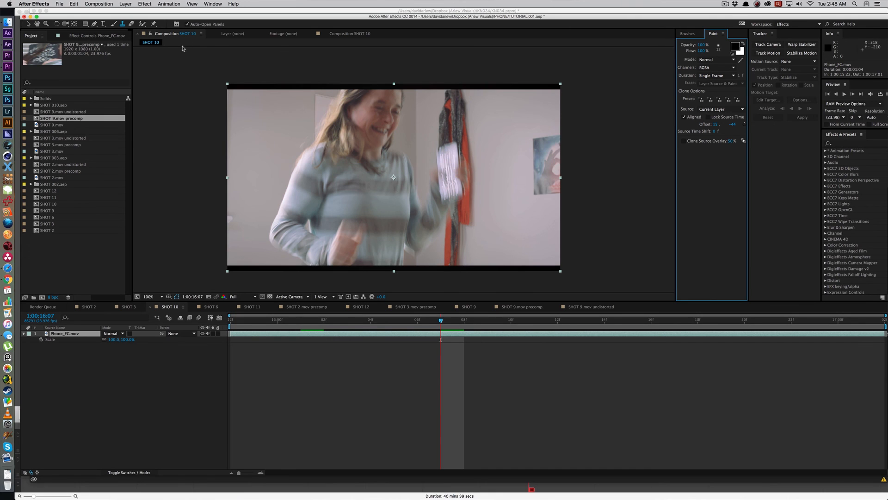
double_click(231, 104)
key(comma)
key(comma)
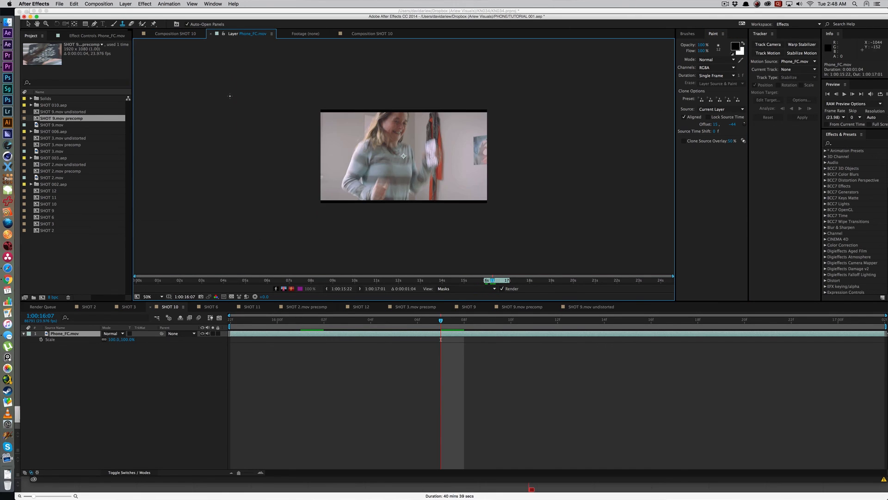
key(period)
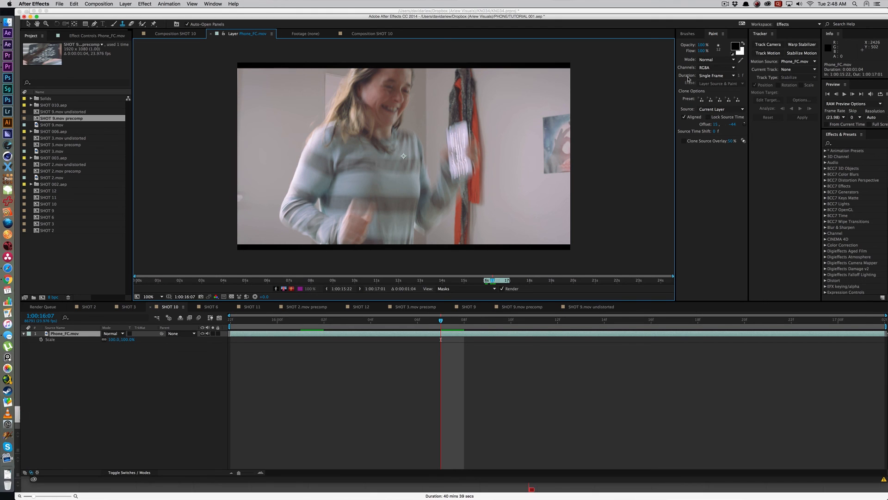
Step: Try a Clone Stamp stroke on the phone at 1:00:16:07 with the paint duration set to Constant
click(701, 76)
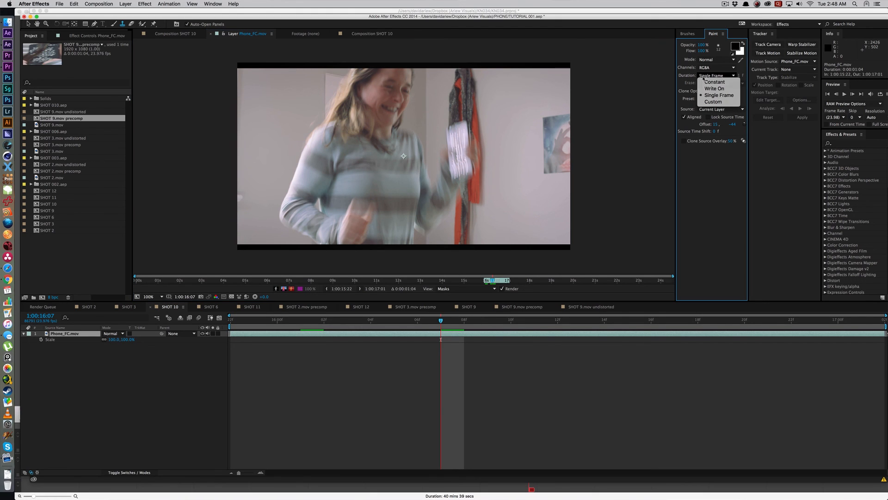
click(704, 78)
click(705, 76)
click(712, 88)
click(710, 76)
click(714, 82)
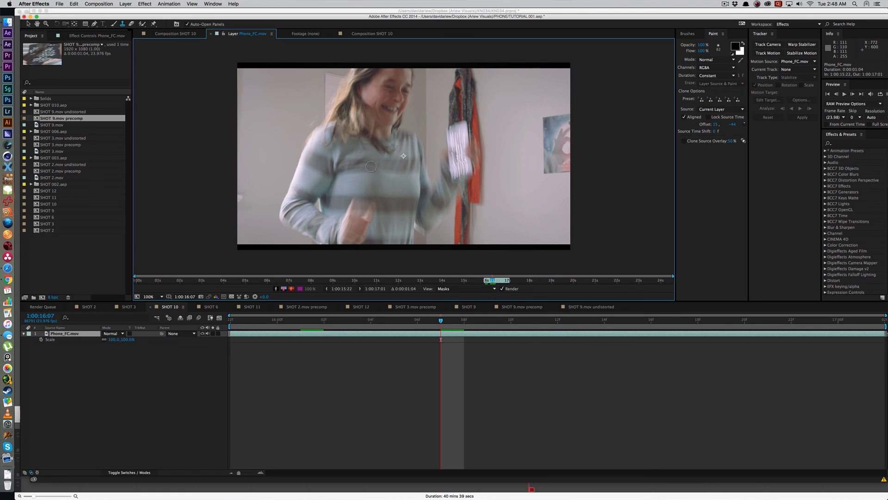
alt+click(456, 143)
drag(460, 130, 463, 124)
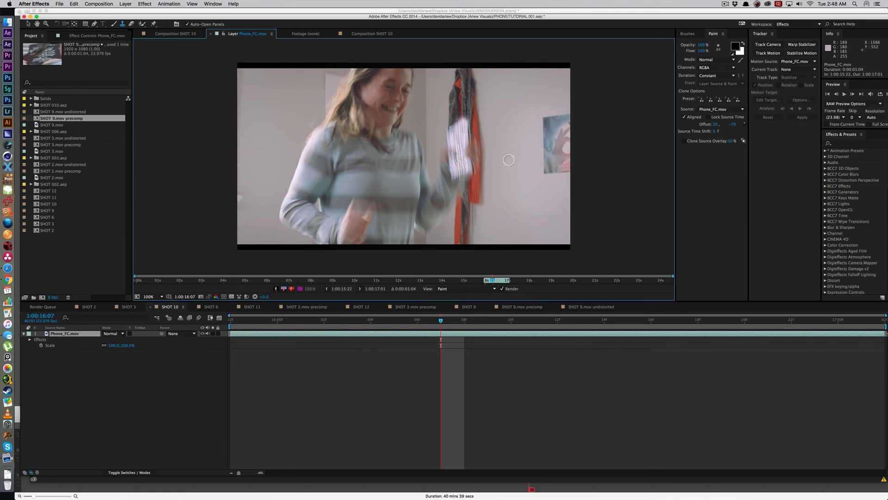
Step: Reveal the clone stroke's time span under Phone_FC.mov's Paint effect and delete the stroke
key(u)
key(u)
key(u)
click(74, 352)
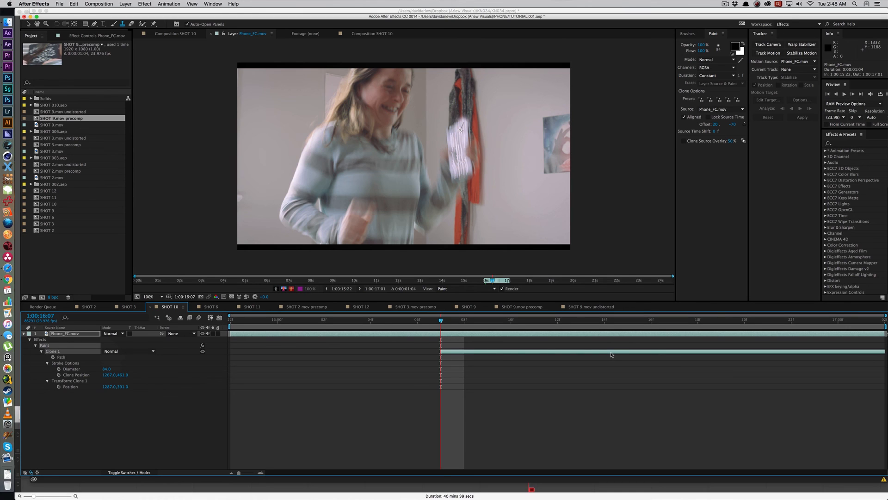
key(Delete)
Step: Set the paint duration to Single Frame and clone a first patch of jewel streaks on the phone at 1:00:16:07
click(715, 76)
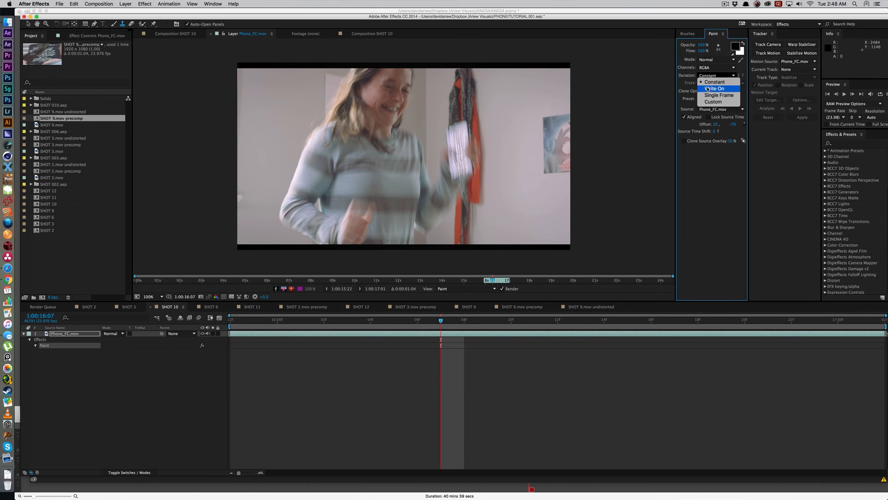
click(711, 96)
scroll(425, 129, up, 4)
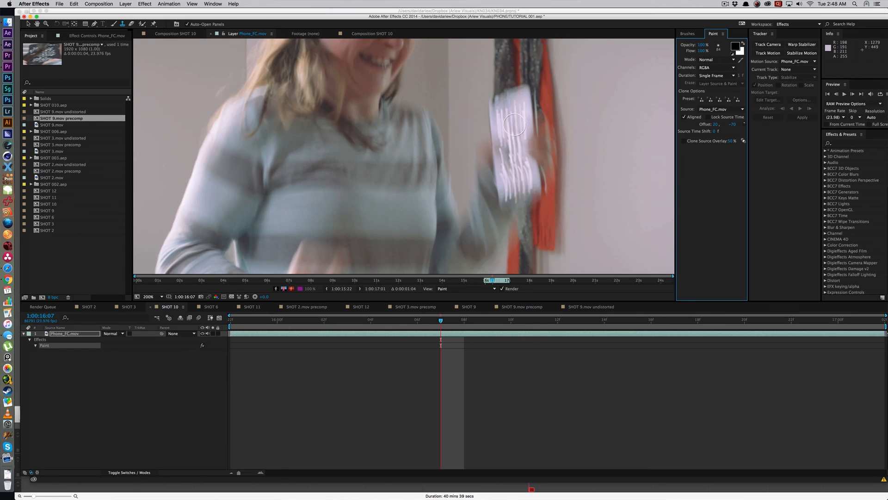
mouse_move(426, 129)
mouse_down()
mouse_move(404, 81)
mouse_move(424, 80)
mouse_up()
alt+click(425, 111)
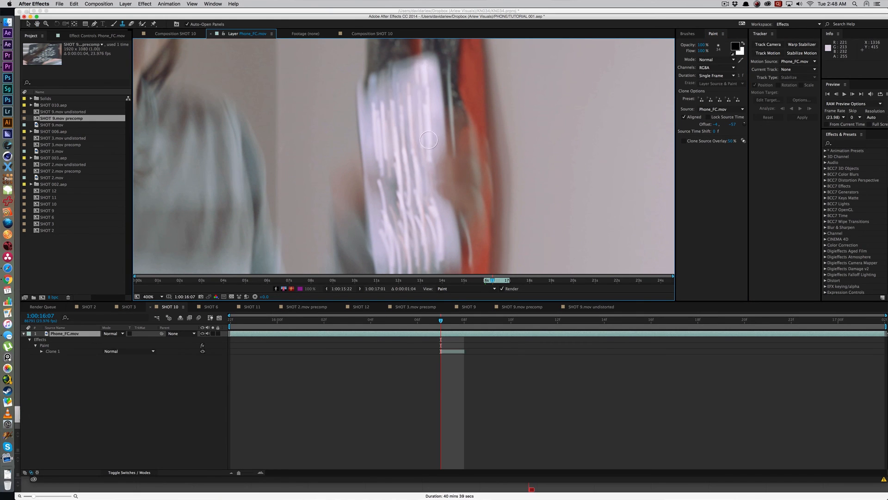
Step: Clone more jewel streaks across the bare areas of the phone at 1:00:16:07, undoing and redoing one bad stroke
alt+click(400, 228)
mouse_move(392, 207)
mouse_down()
mouse_move(393, 162)
mouse_move(369, 161)
mouse_move(363, 95)
mouse_up()
alt+click(404, 151)
drag(399, 250, 408, 140)
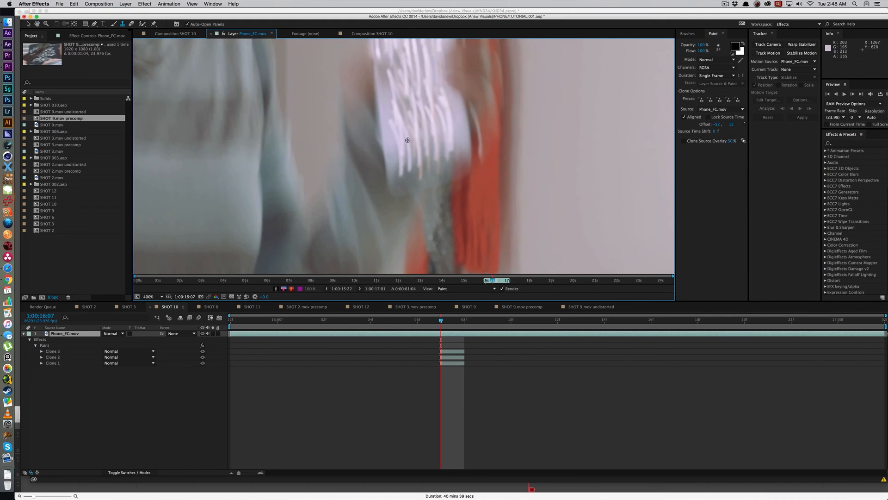
drag(385, 90, 384, 71)
key(comma)
drag(449, 121, 454, 159)
key(super+z)
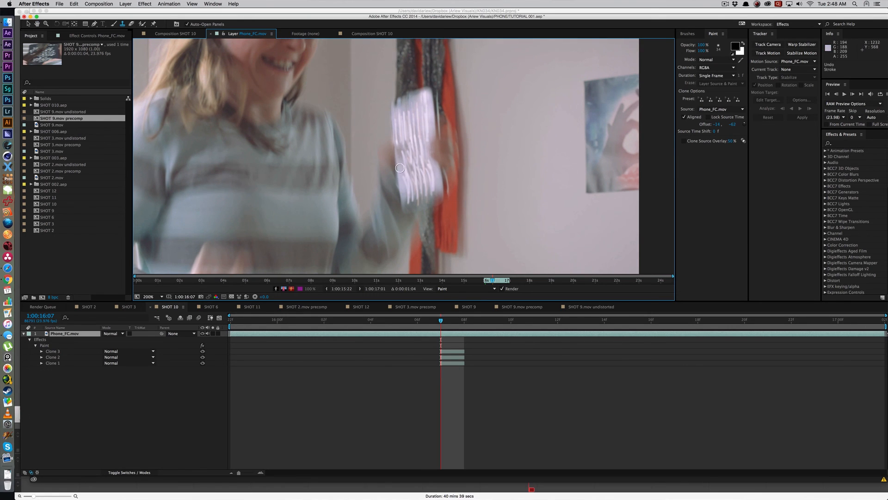
drag(400, 168, 401, 138)
Step: Clone jewel highlights onto the upper bare parts of the phone case at 1:00:16:08
key(Page_Down)
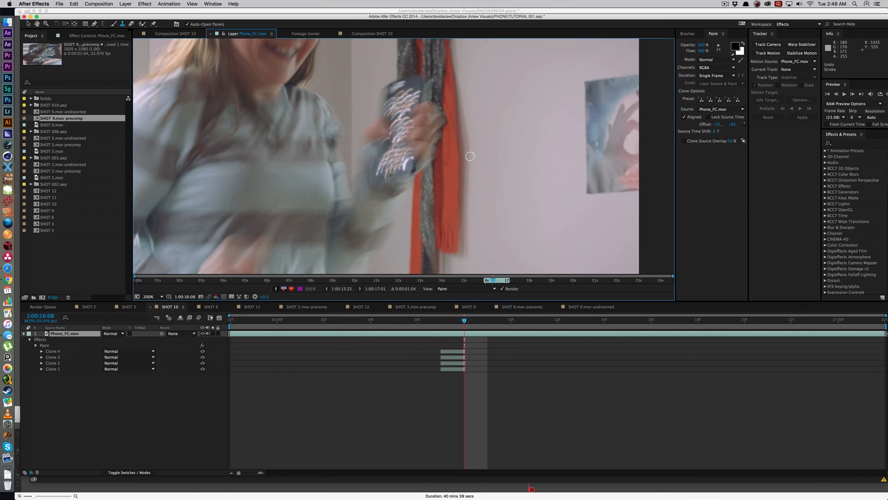
key(period)
key(period)
key(period)
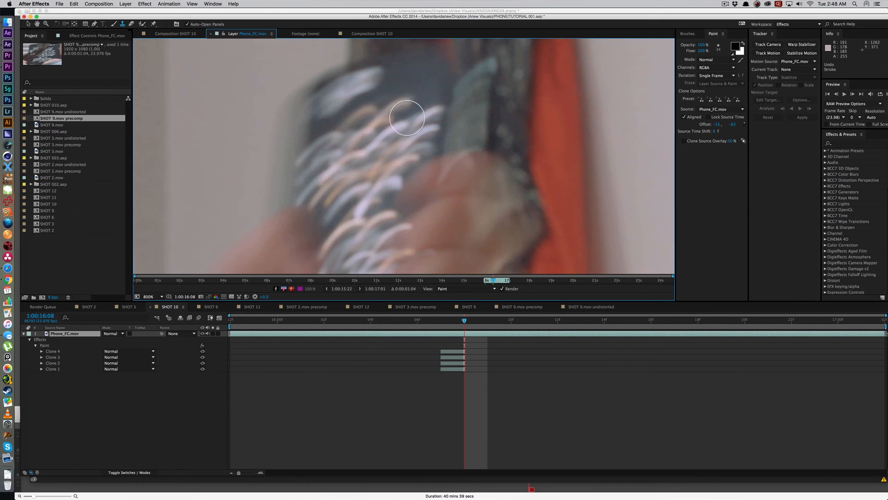
alt+click(390, 133)
drag(398, 88, 433, 73)
mouse_move(425, 114)
mouse_down()
mouse_move(423, 91)
mouse_move(432, 84)
mouse_up()
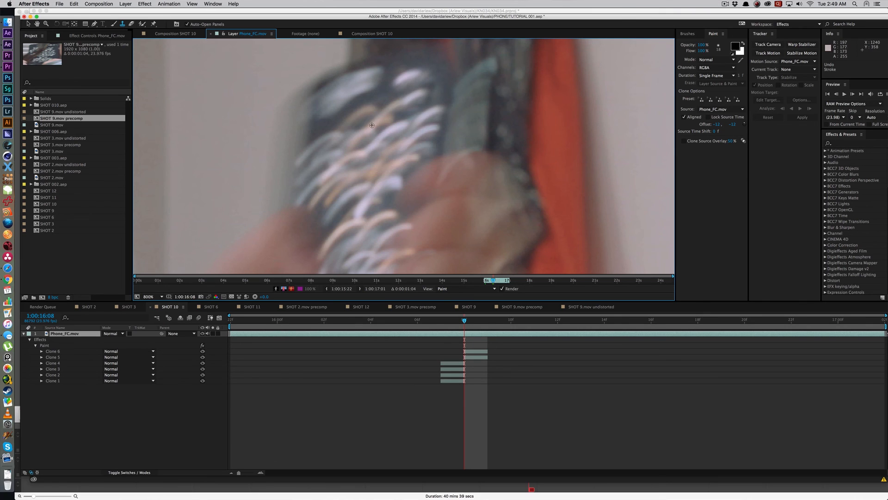
alt+click(375, 120)
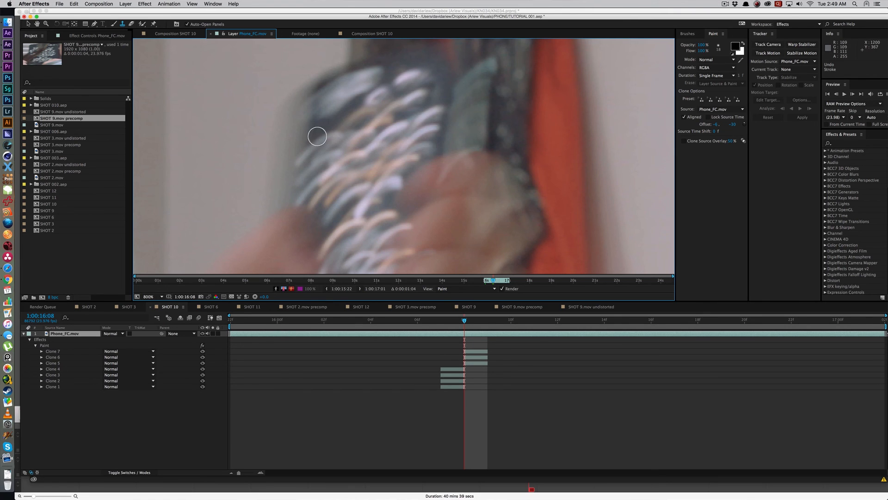
click(342, 118)
scroll(393, 175, down, 2)
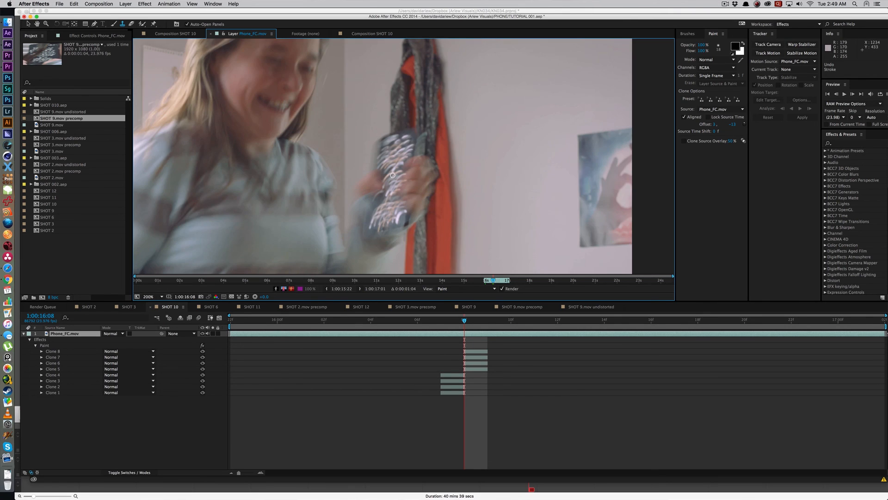
Step: Skip to 1:00:16:11 and clone the jewel texture over the bare areas of the phone case
key(Page_Down)
drag(381, 165, 443, 86)
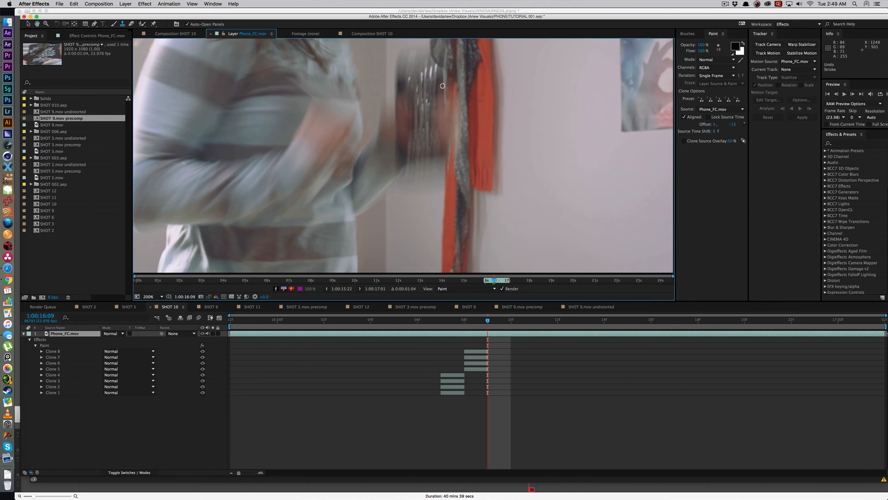
key(Page_Down)
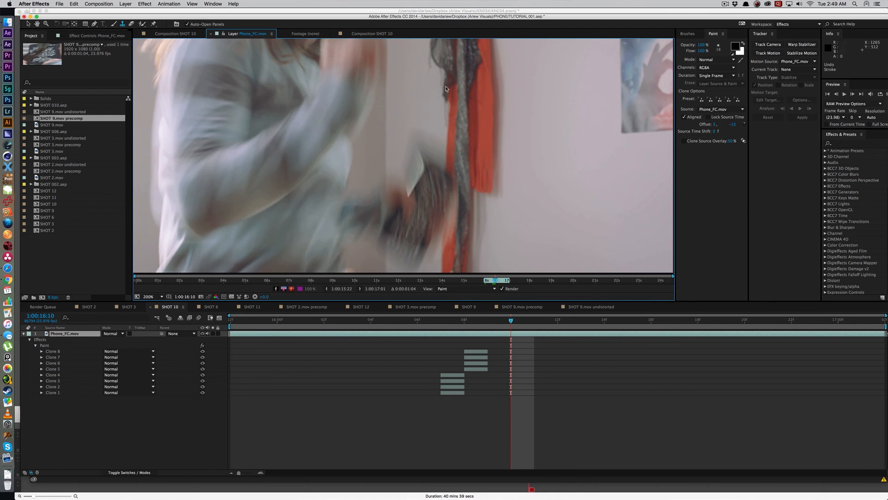
key(Page_Down)
scroll(427, 194, up, 2)
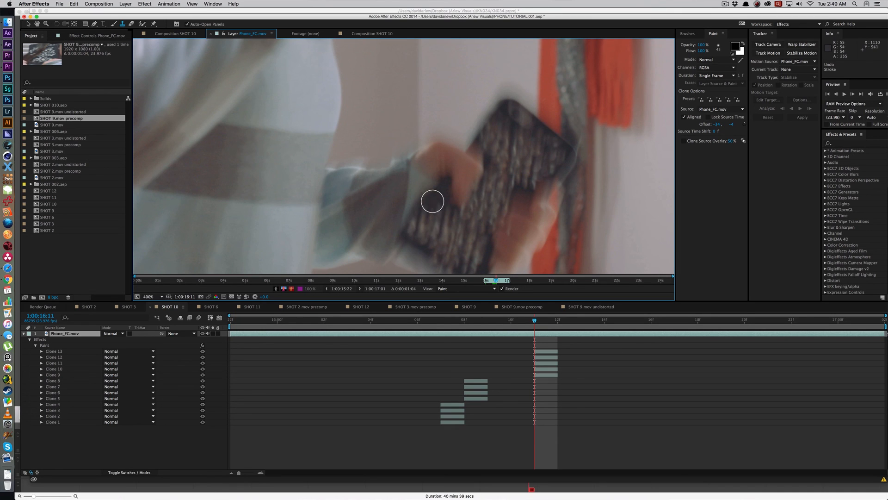
scroll(476, 154, down, 5)
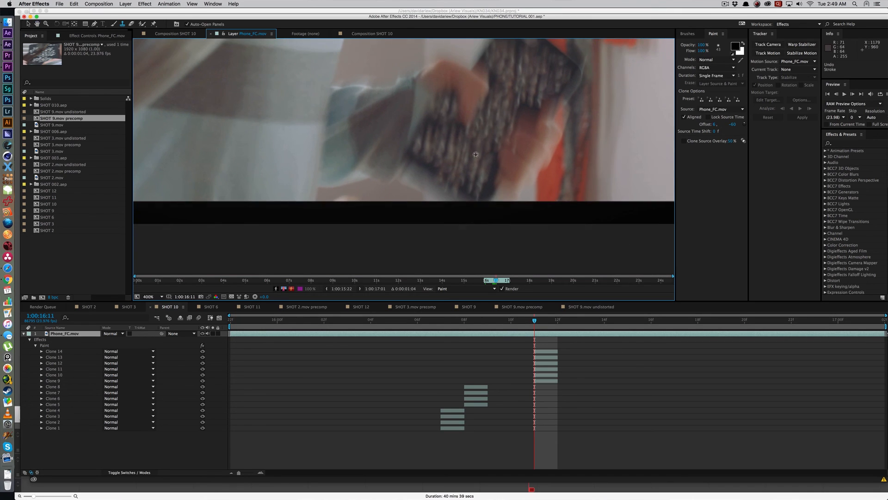
key(comma)
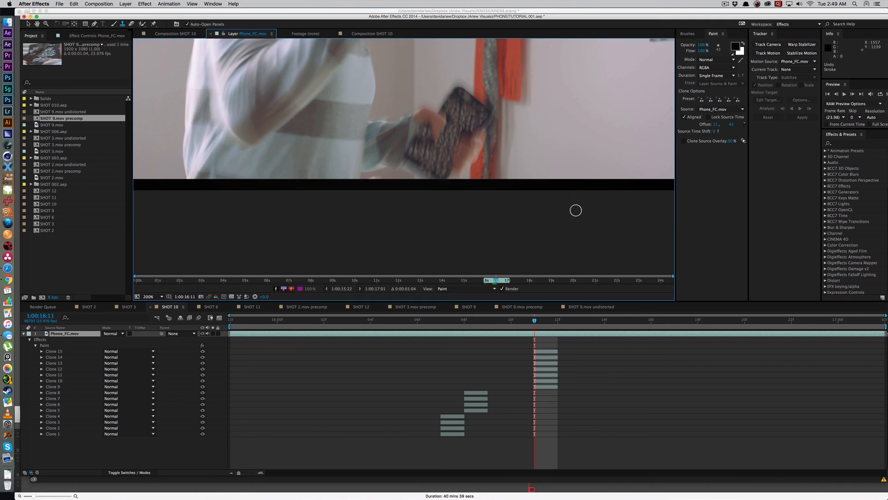
Step: Move to 1:00:16:15 and clone jewels over the bare areas and edges of the raised phone case
click(564, 325)
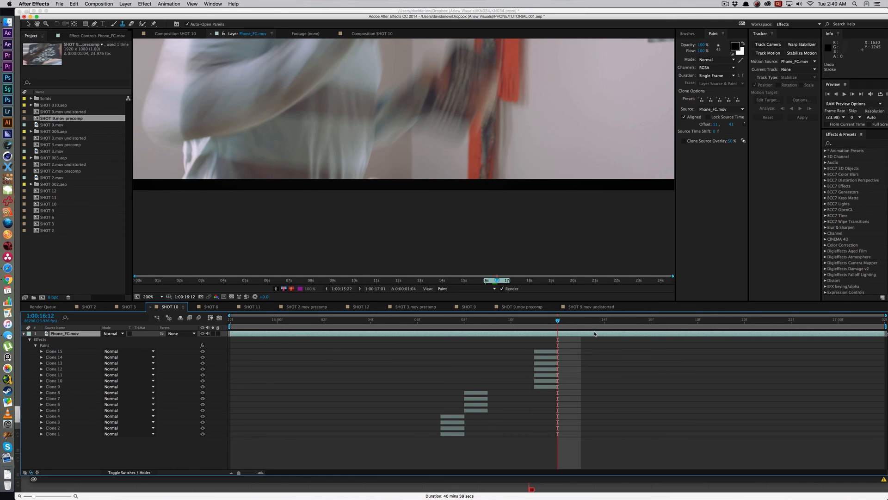
drag(576, 326, 629, 326)
key(space)
drag(523, 112, 503, 249)
key(period)
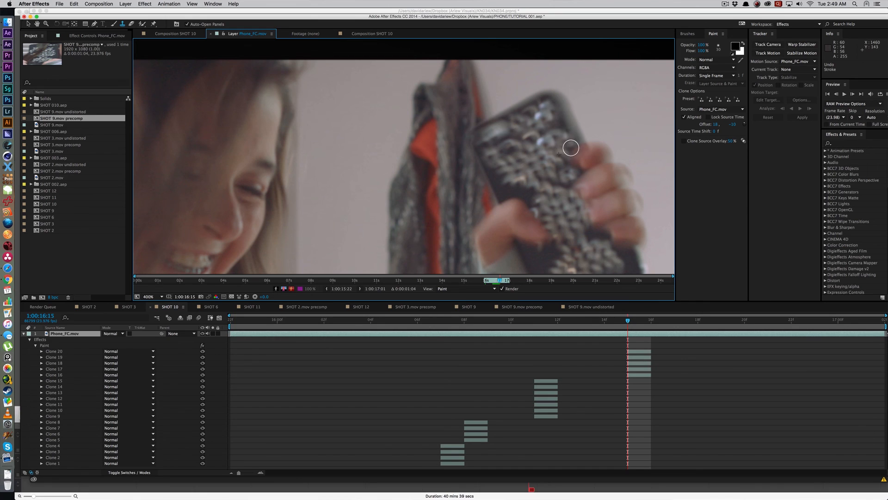
drag(541, 191, 555, 141)
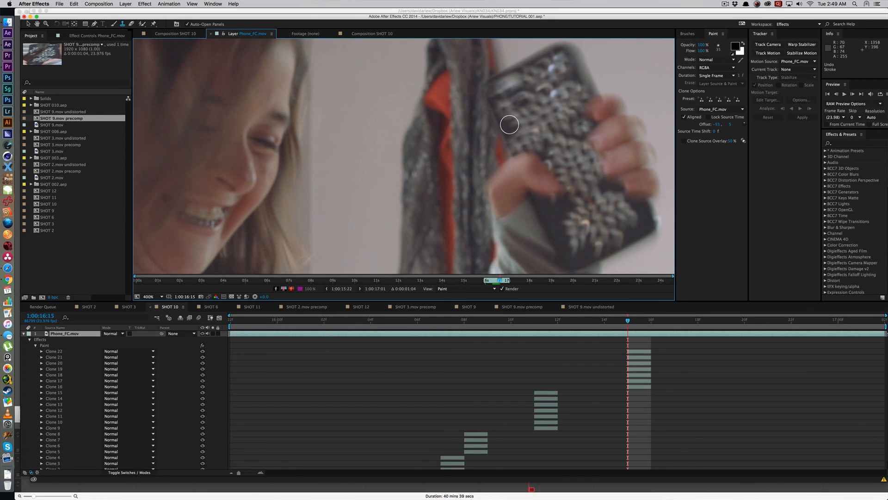
drag(573, 152, 575, 133)
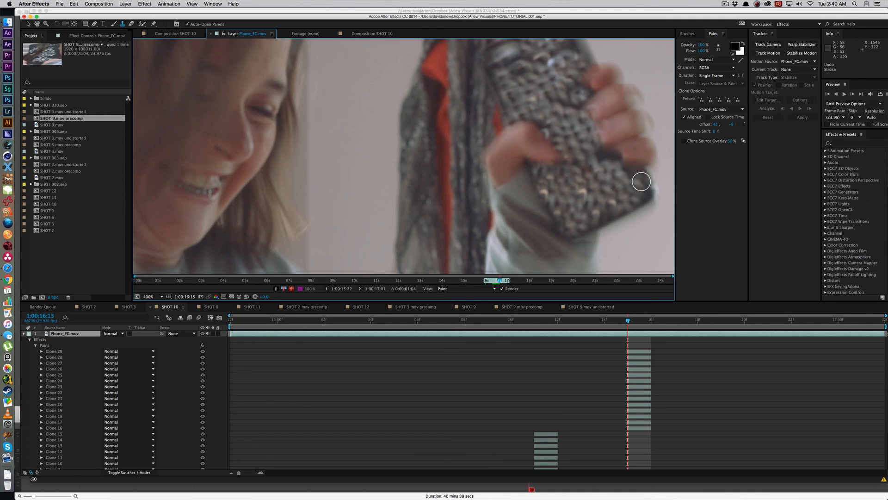
key(comma)
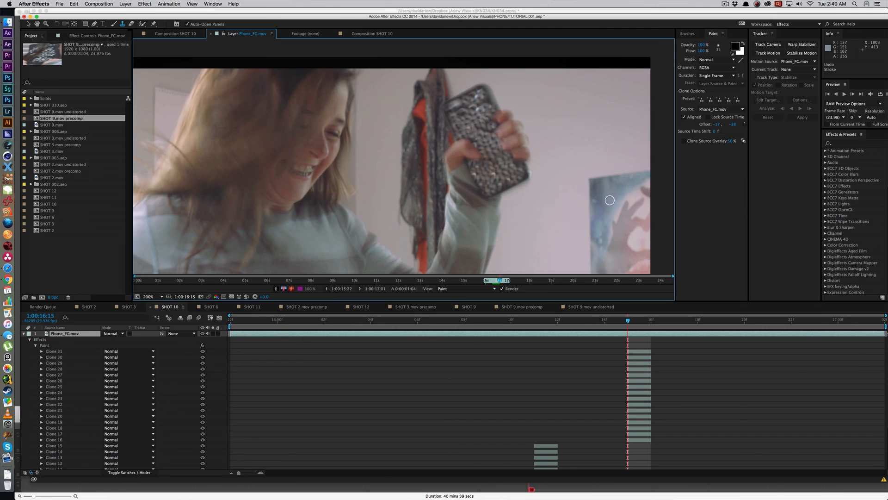
Step: Examine the phone case at 1:00:16:17 and 1:00:16:19, and return to 1:00:16:04
key(period)
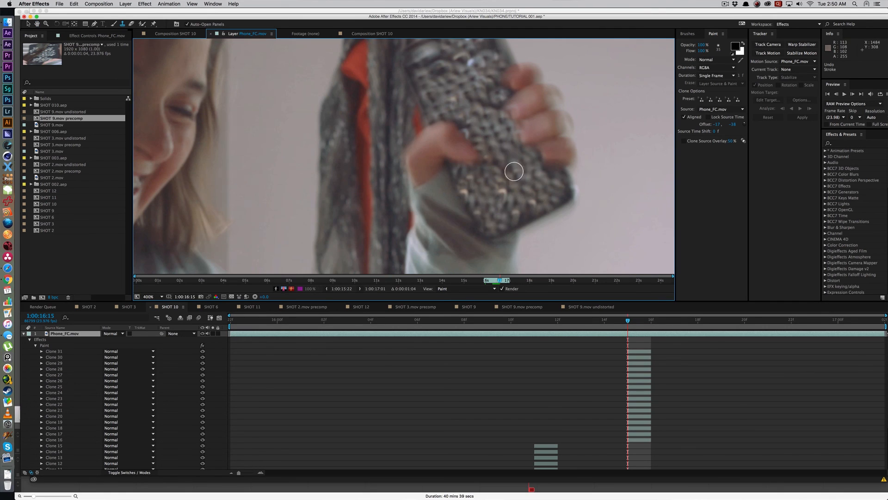
click(653, 320)
click(678, 321)
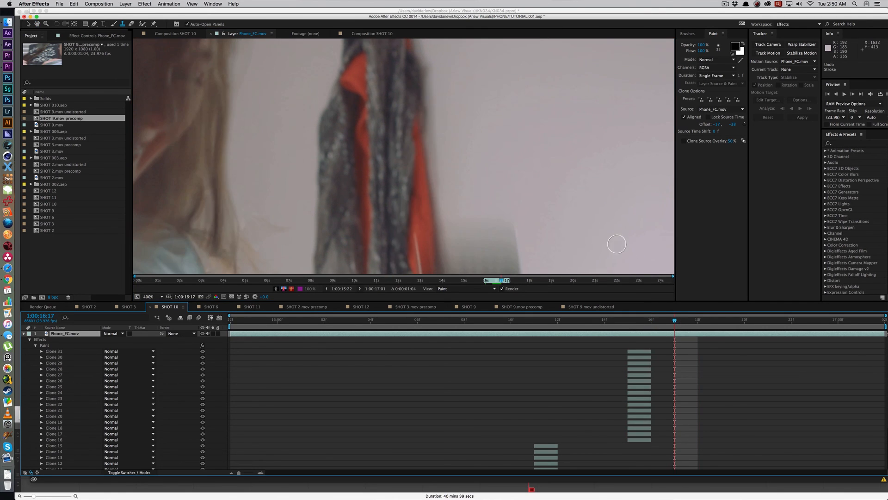
key(comma)
key(comma)
drag(416, 227, 474, 181)
key(period)
key(period)
key(comma)
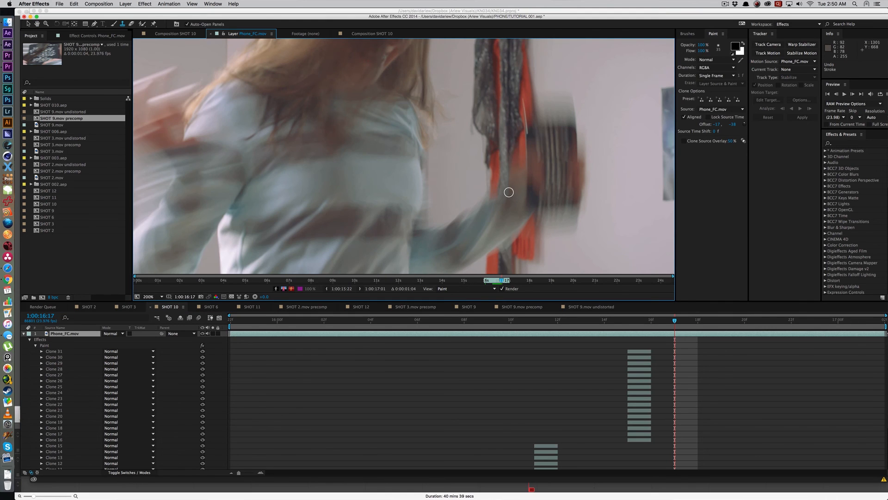
click(719, 321)
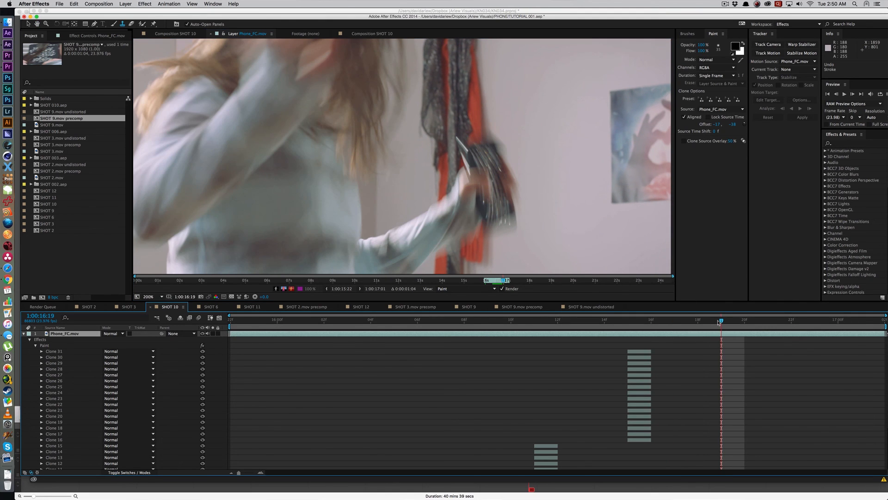
drag(730, 322, 390, 366)
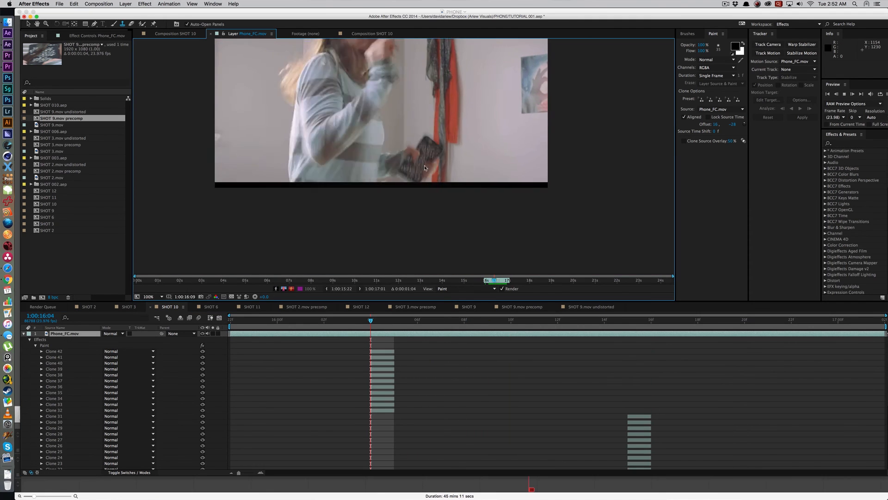
Step: Play the Phone_FC.mov layer repeatedly and examine the cloned jewels on the moving phone
key(space)
key(space)
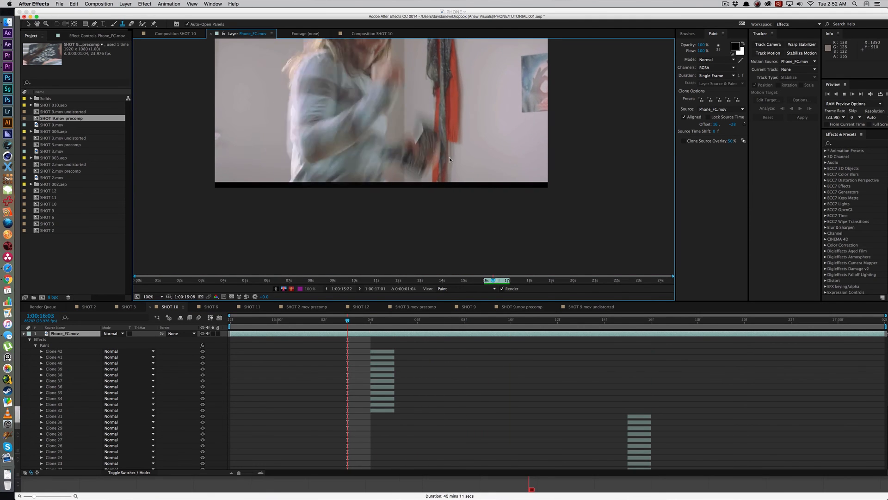
key(space)
key(space)
key(space)
key(space)
drag(498, 90, 459, 181)
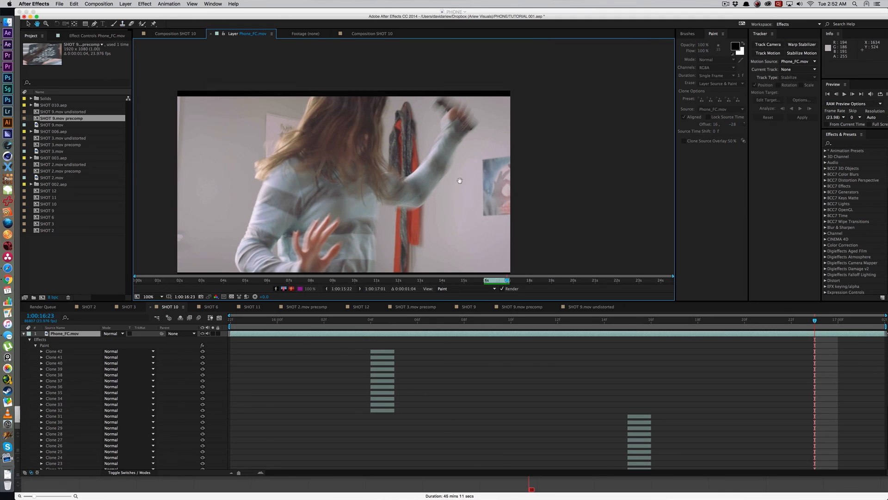
key(space)
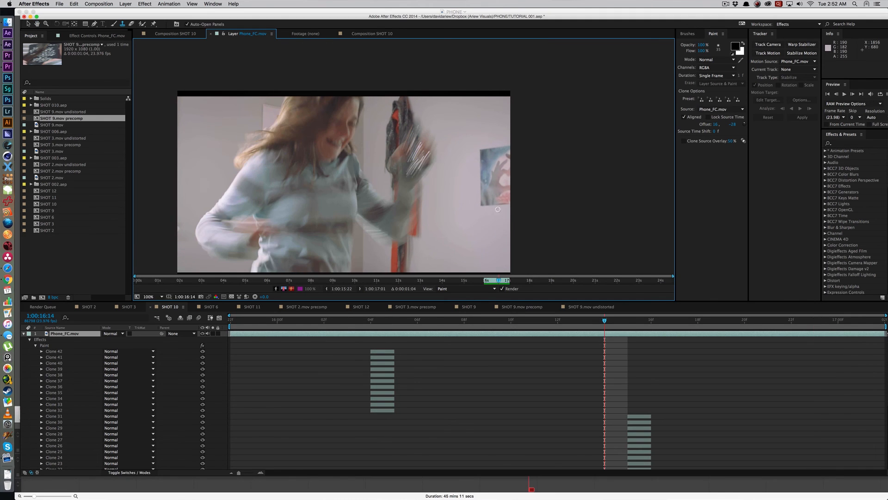
key(space)
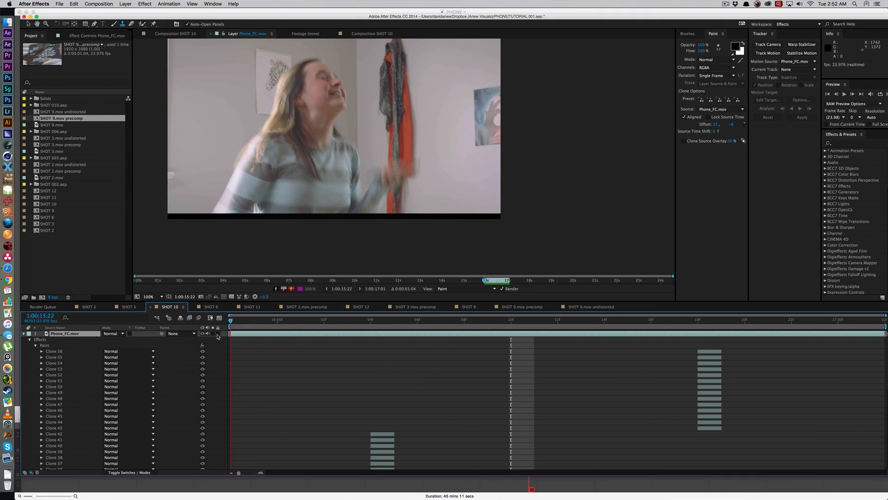
Step: RAM preview the layer from 1:00:15:22 and inspect the cloned phone case up close at 1:00:16:18
key(KP_0)
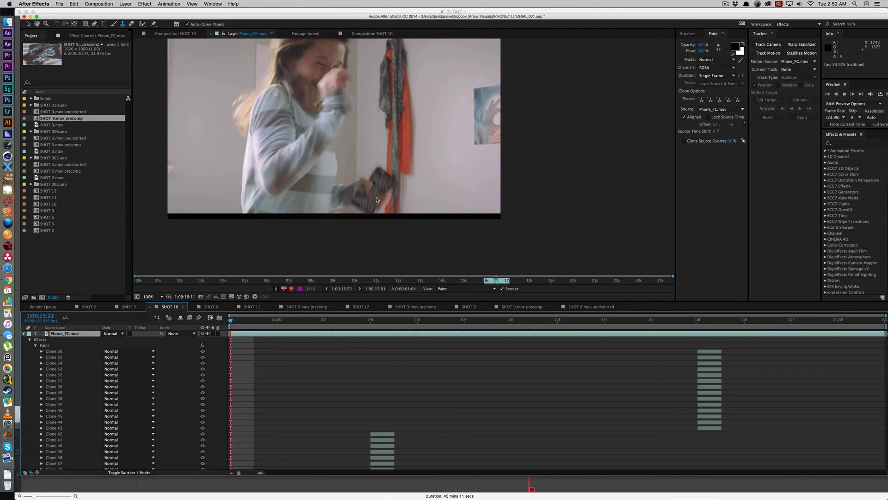
key(space)
click(698, 319)
key(period)
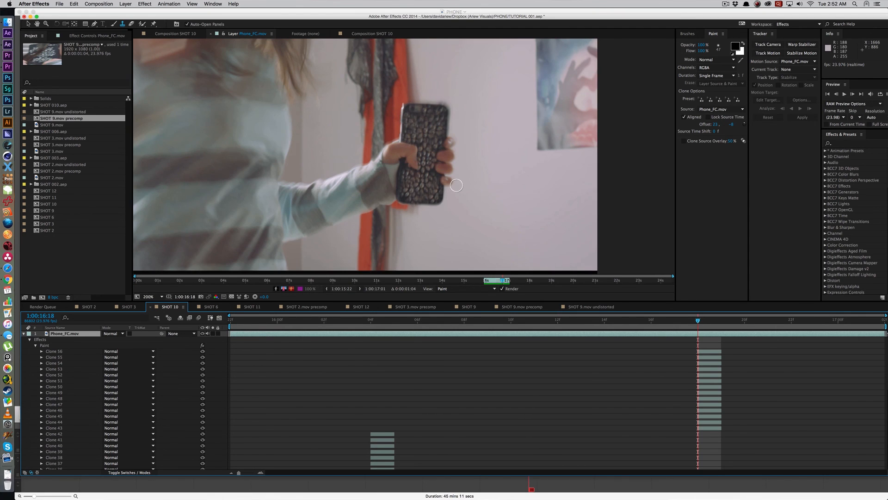
key(period)
key(comma)
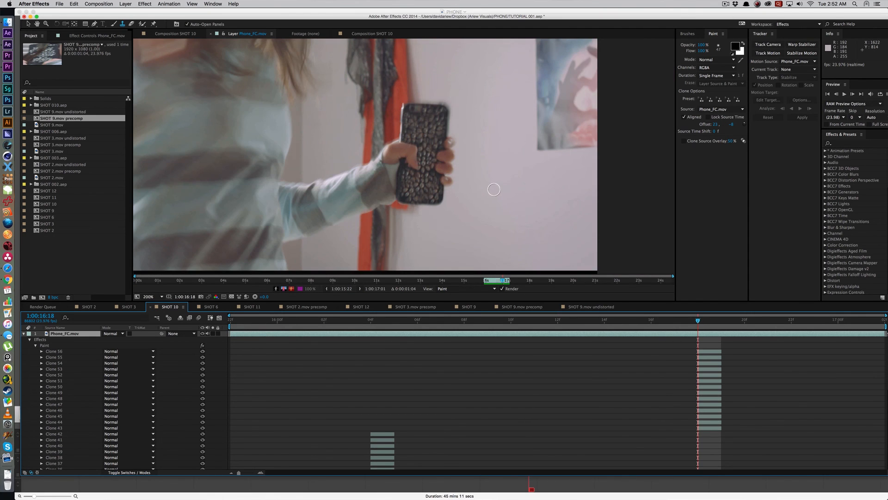